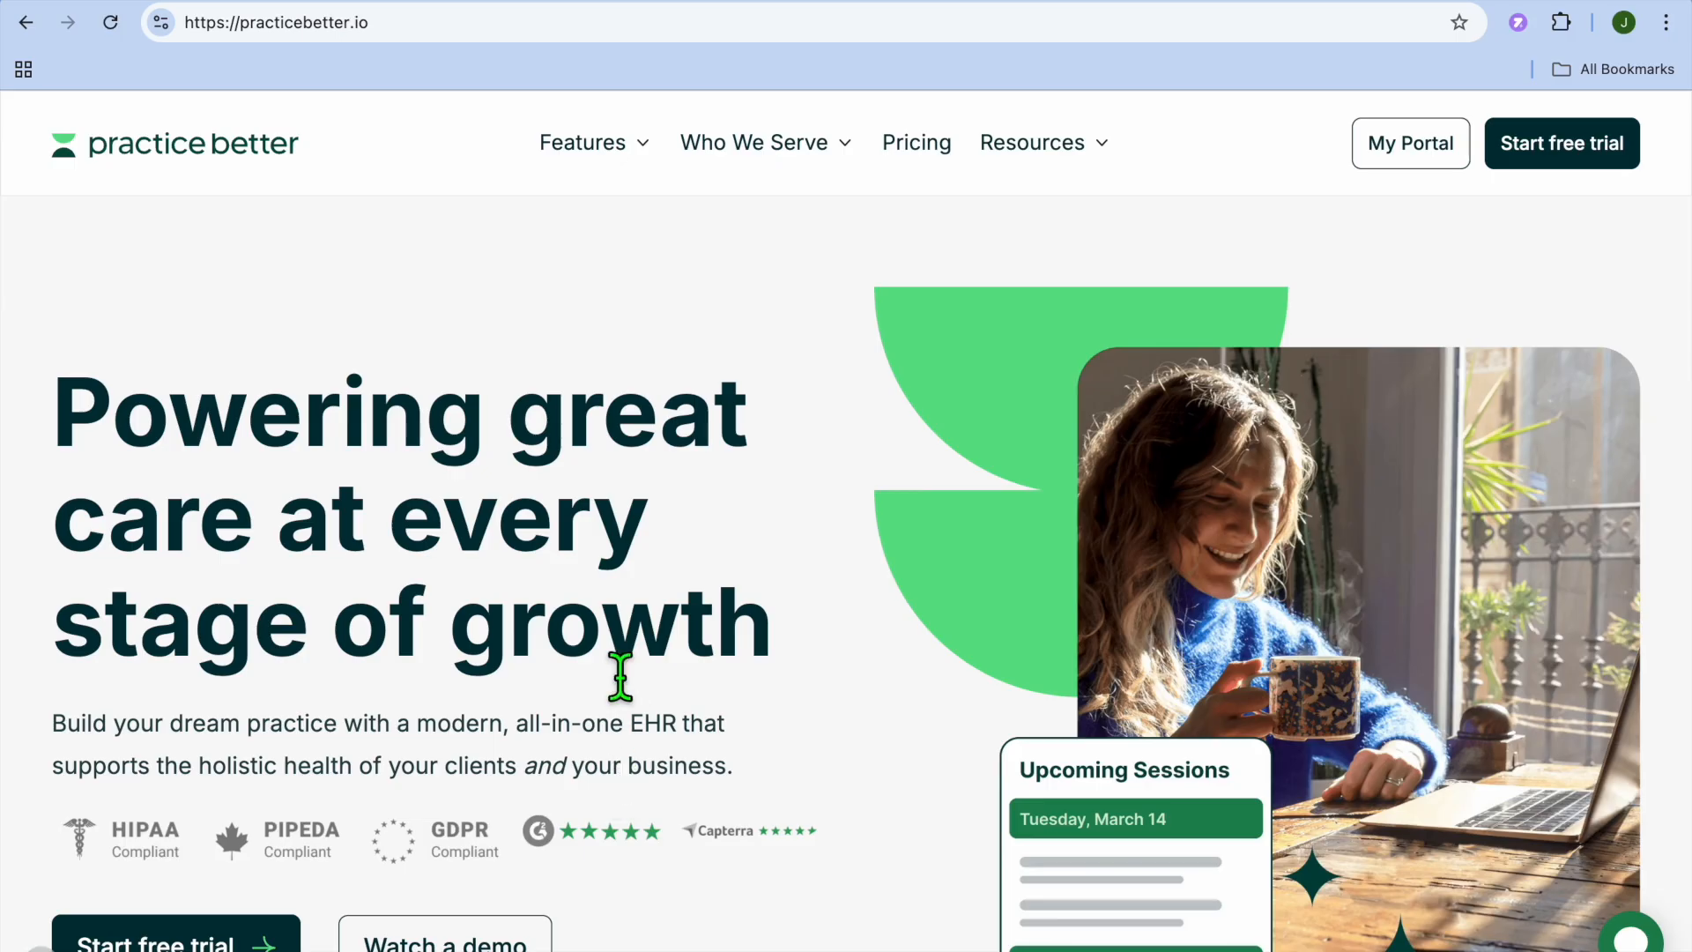
Open the practice setup form and fill in the practice name with the first saved suggestion.
scroll(620, 677, down, 3)
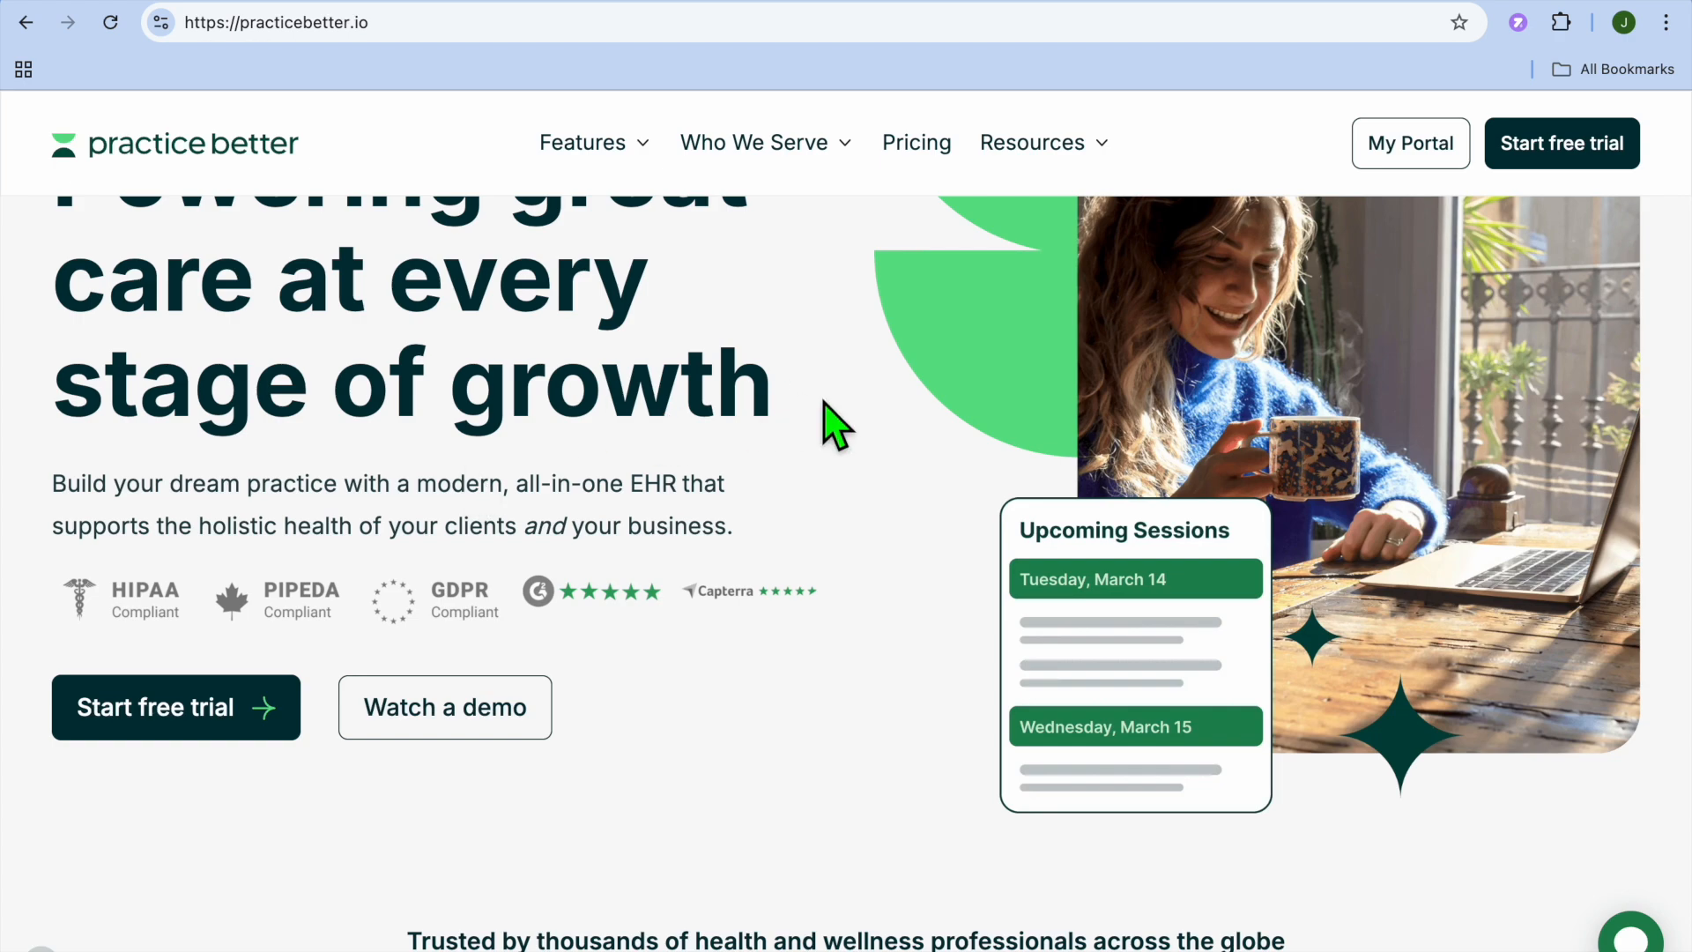
click(933, 1)
click(585, 484)
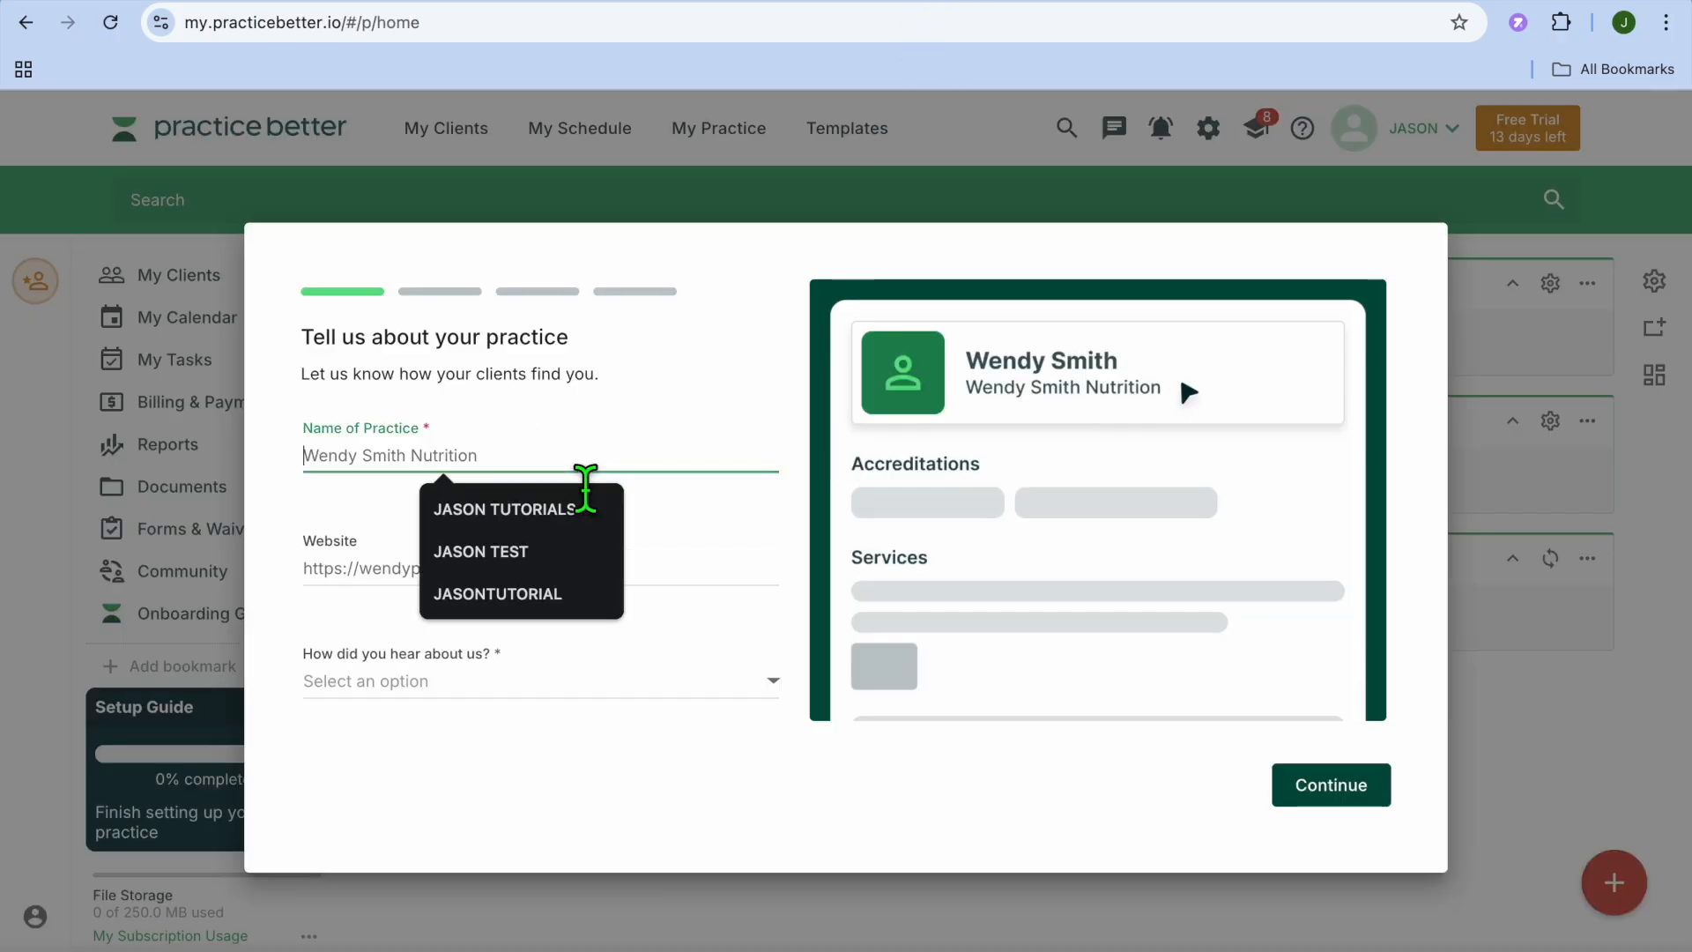
click(534, 520)
click(460, 603)
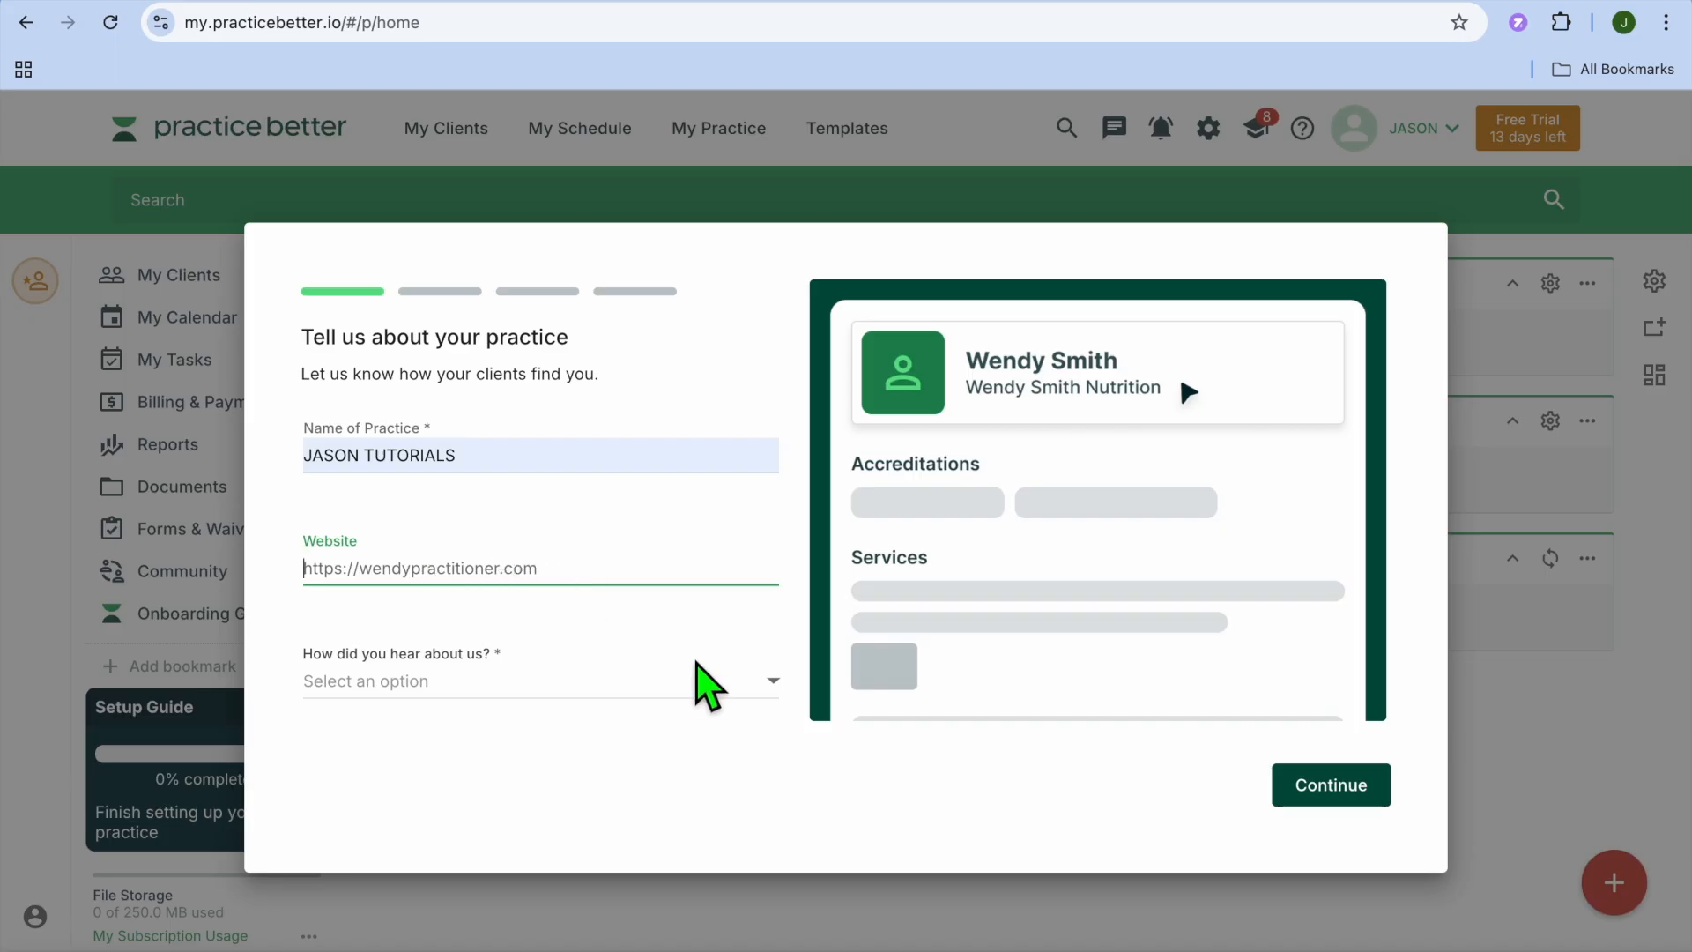
Give Social Media with its details as the referral source and answer No to switching from another platform.
click(678, 680)
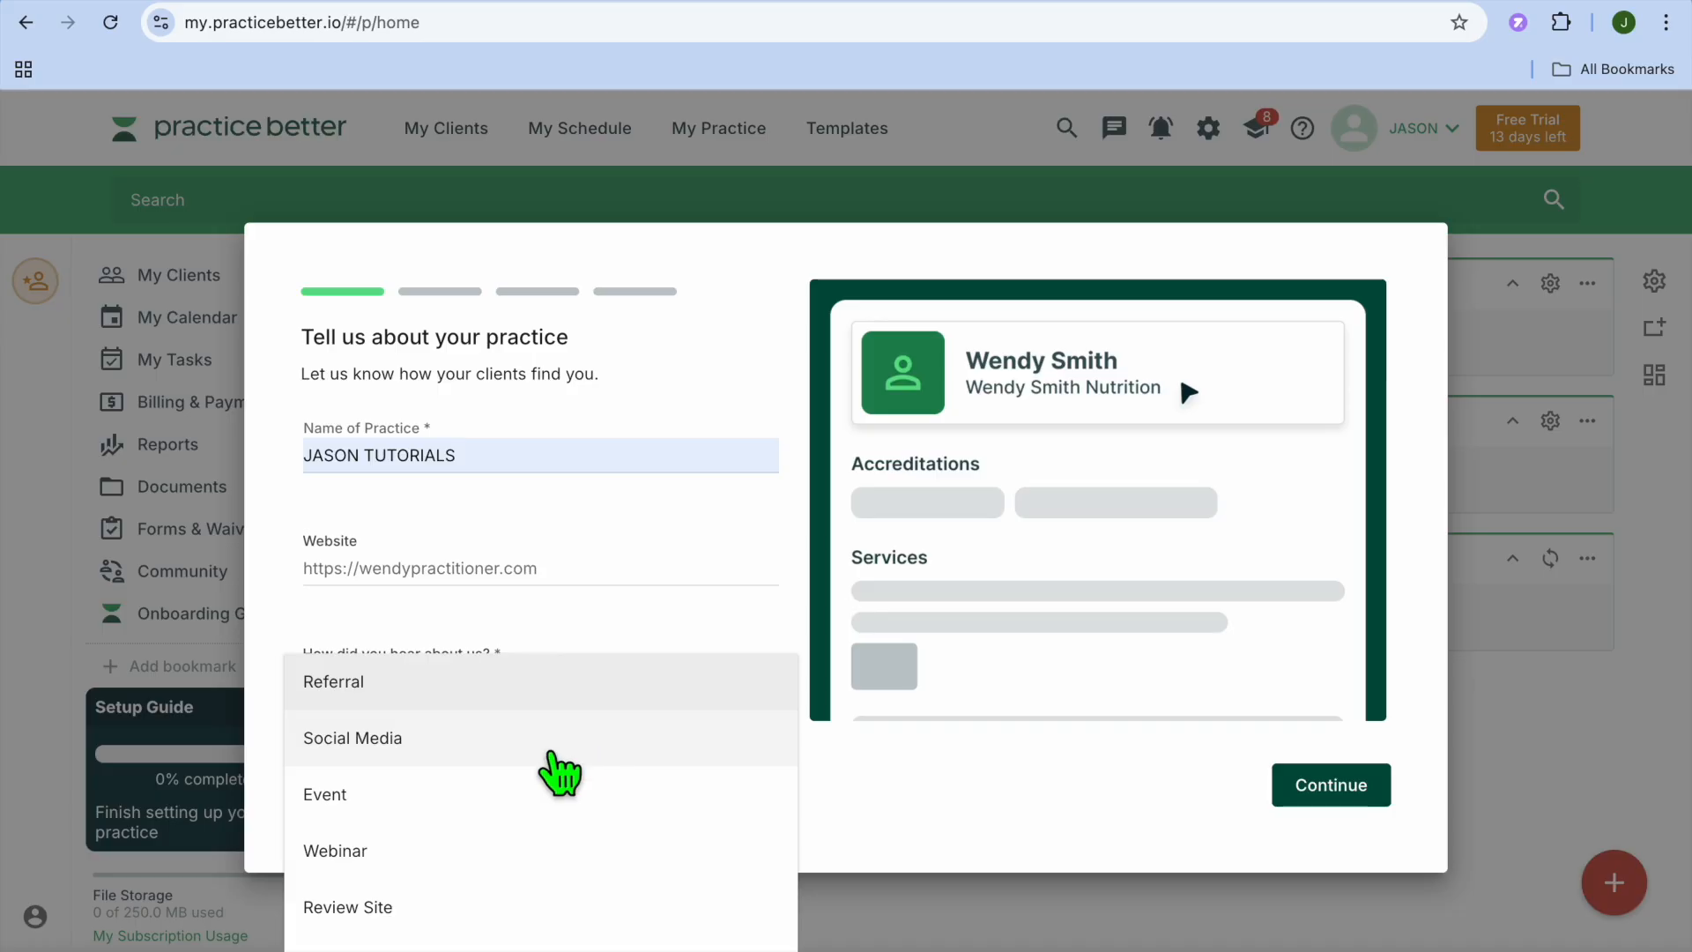
click(551, 751)
click(1326, 783)
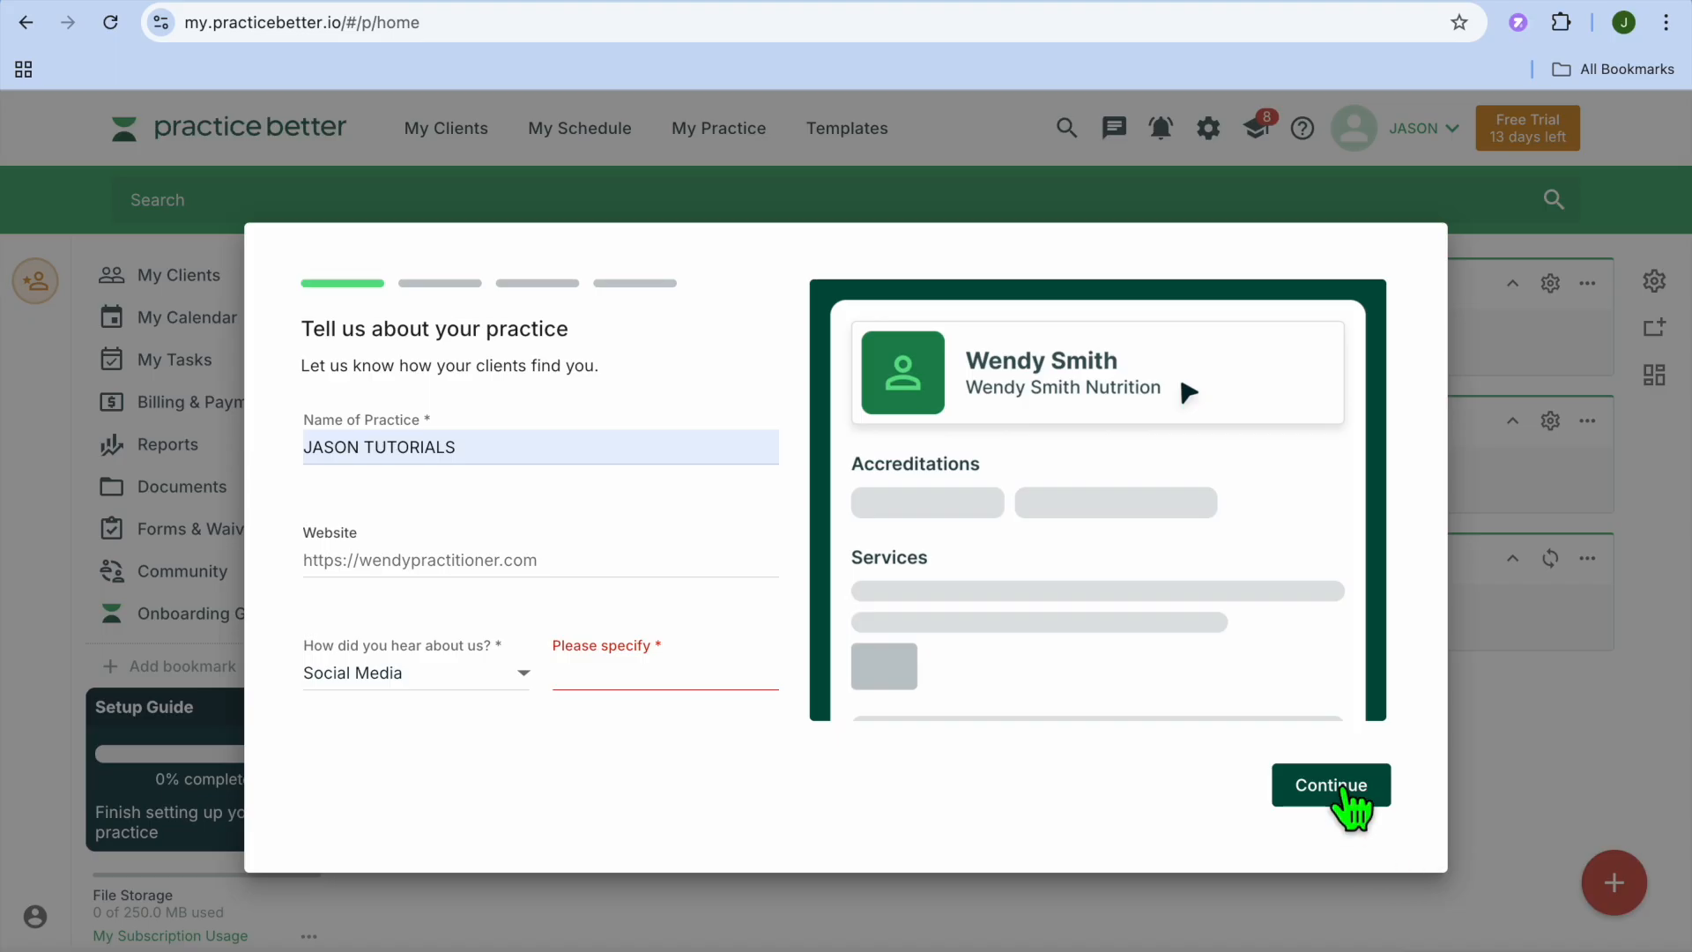
click(1334, 785)
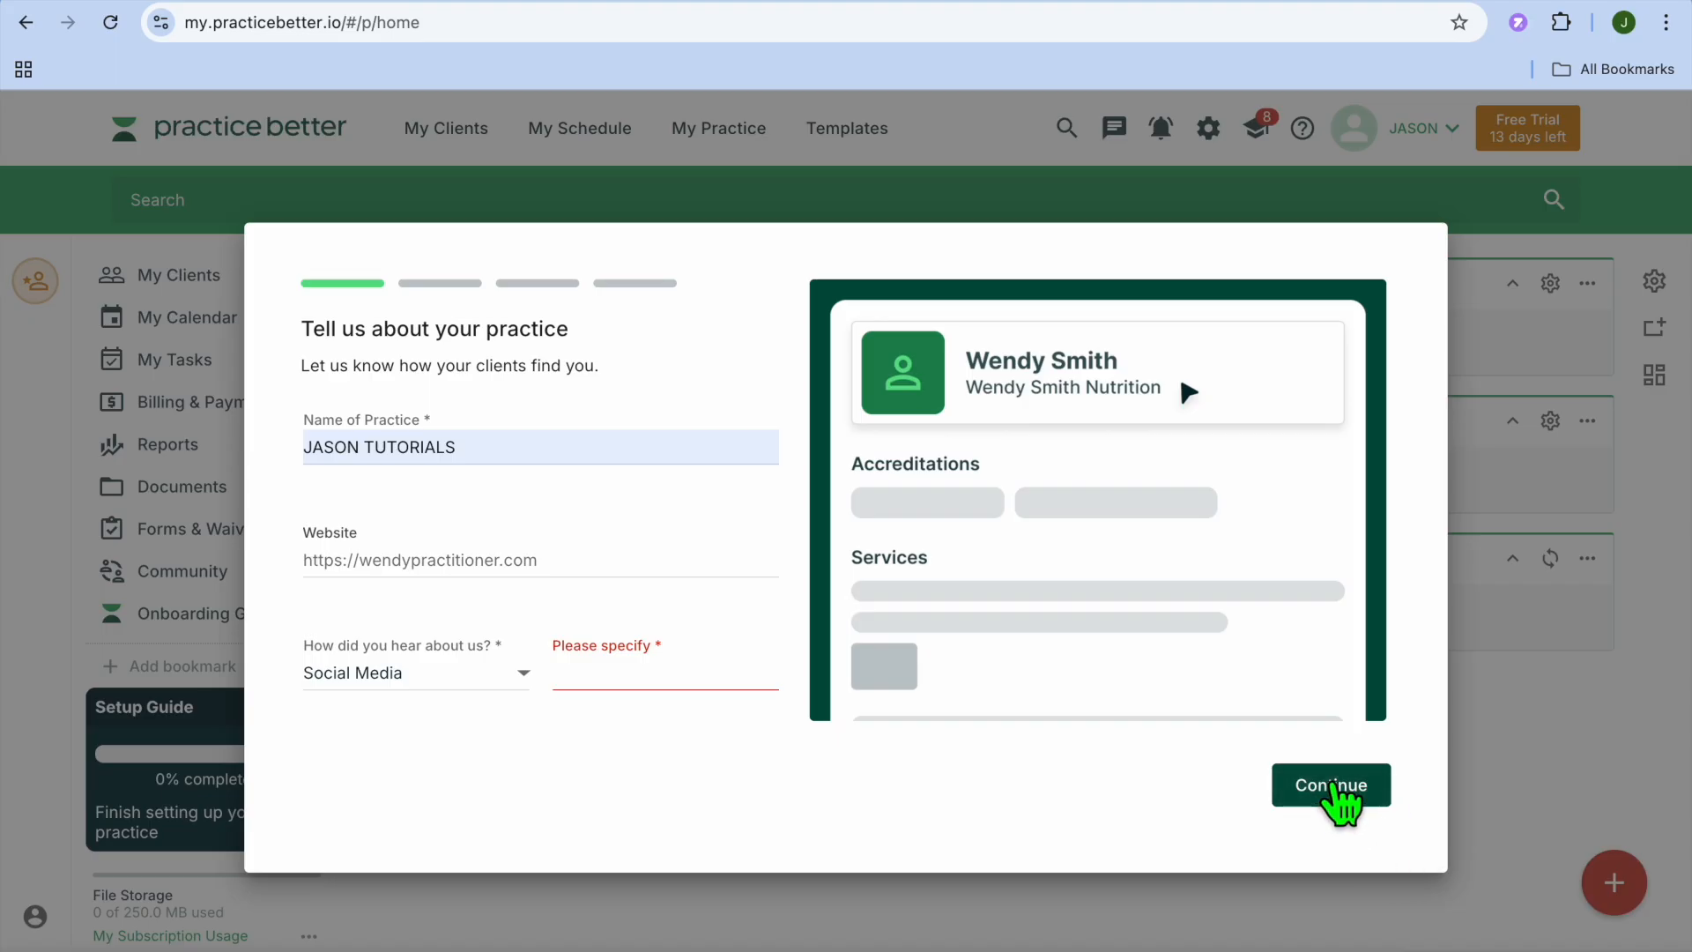
click(640, 686)
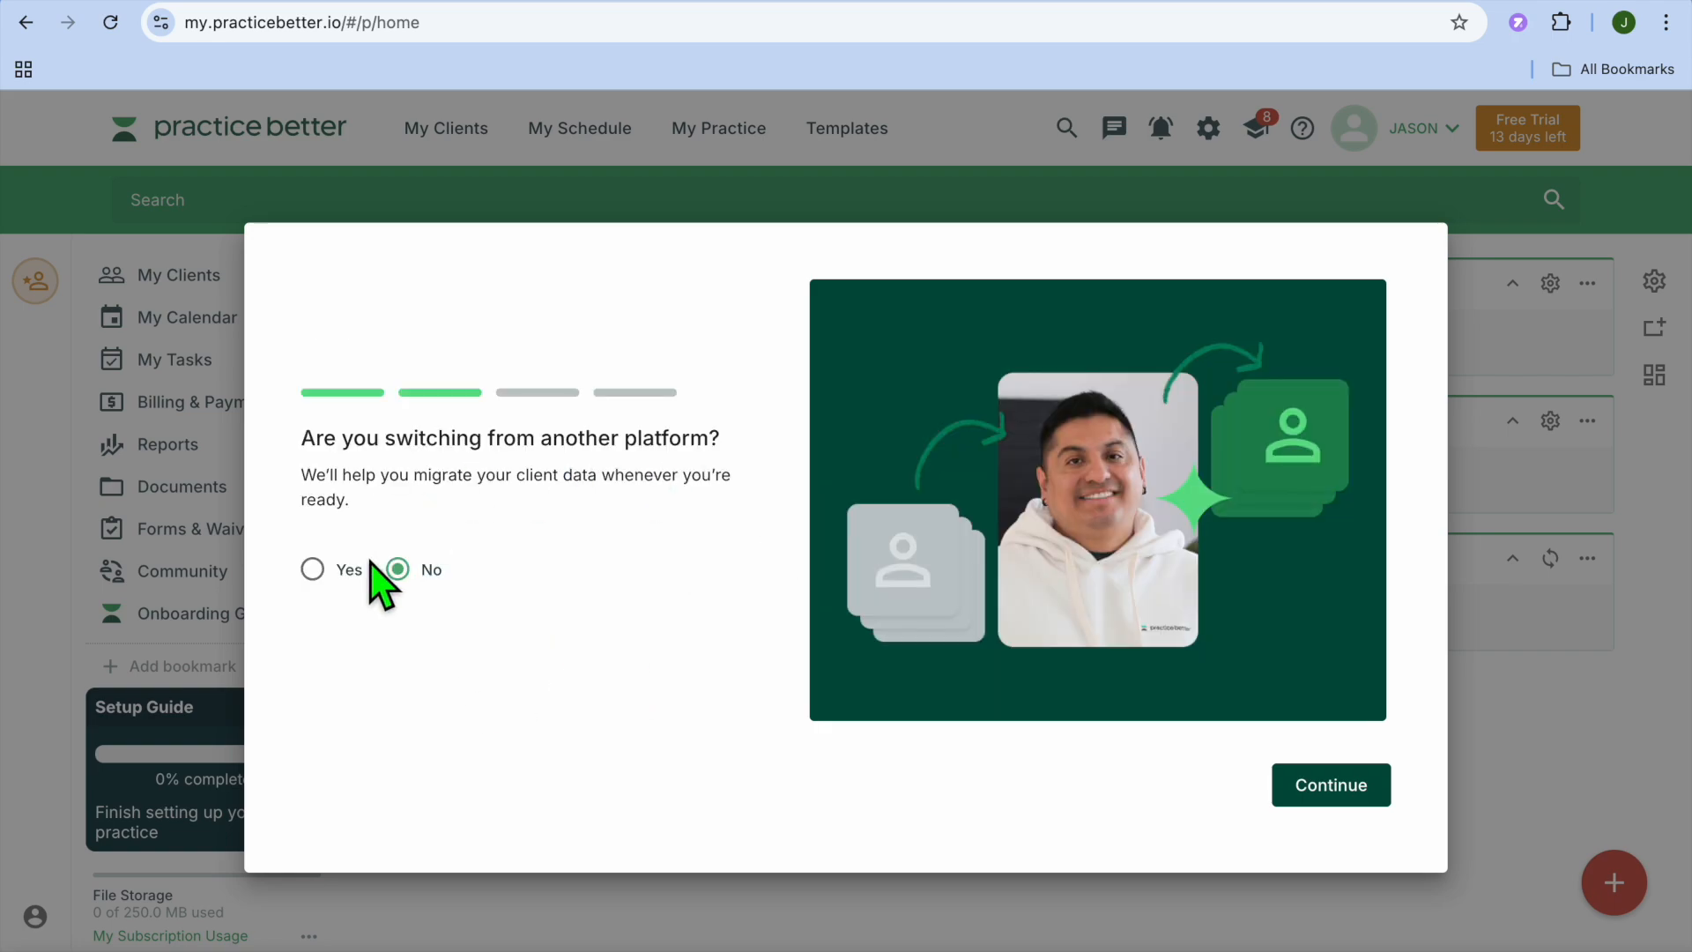
click(1313, 787)
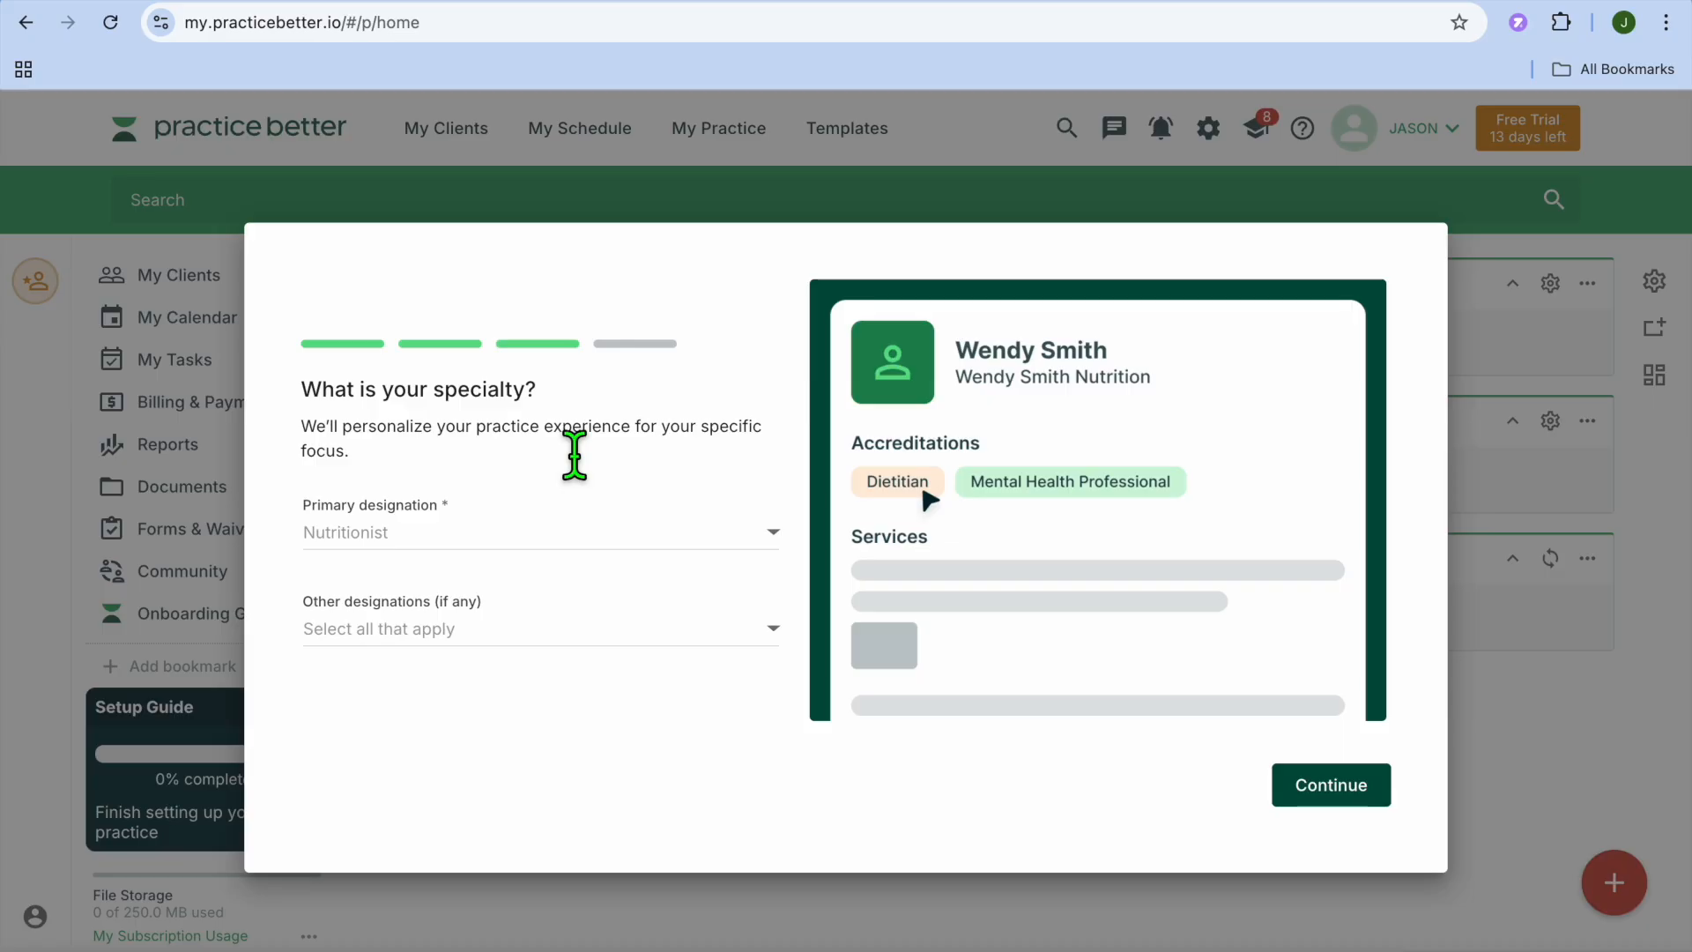
Set the primary designation to Dietitian and select Health Coach plus one more entry as other designations.
click(589, 534)
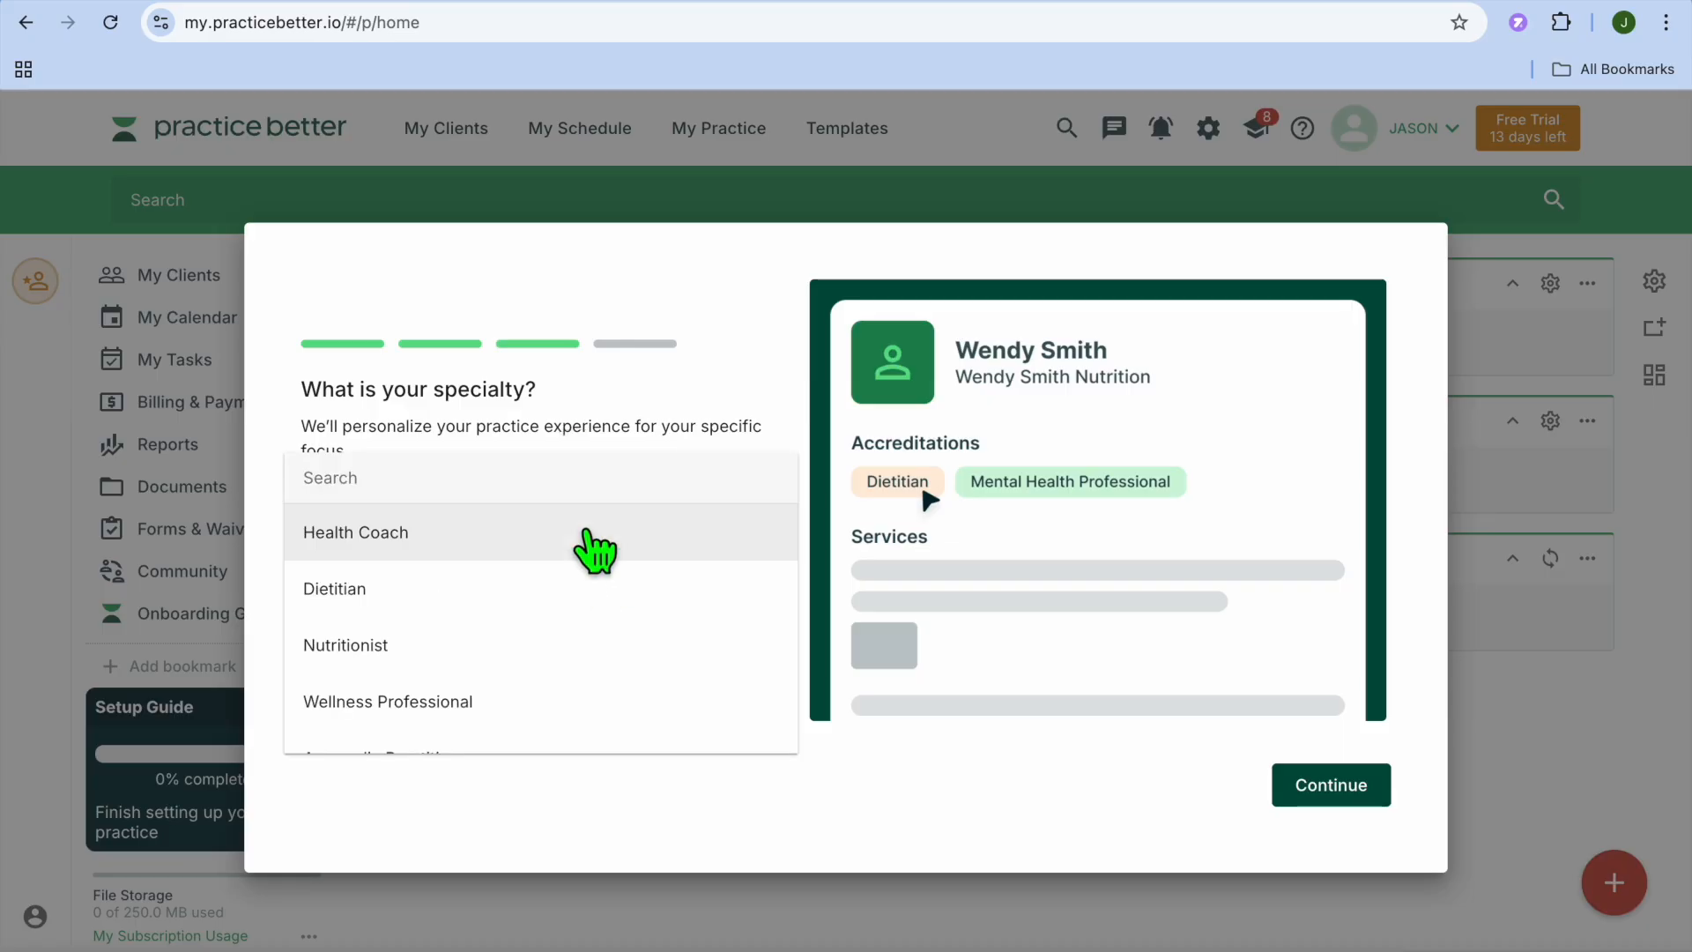
click(488, 588)
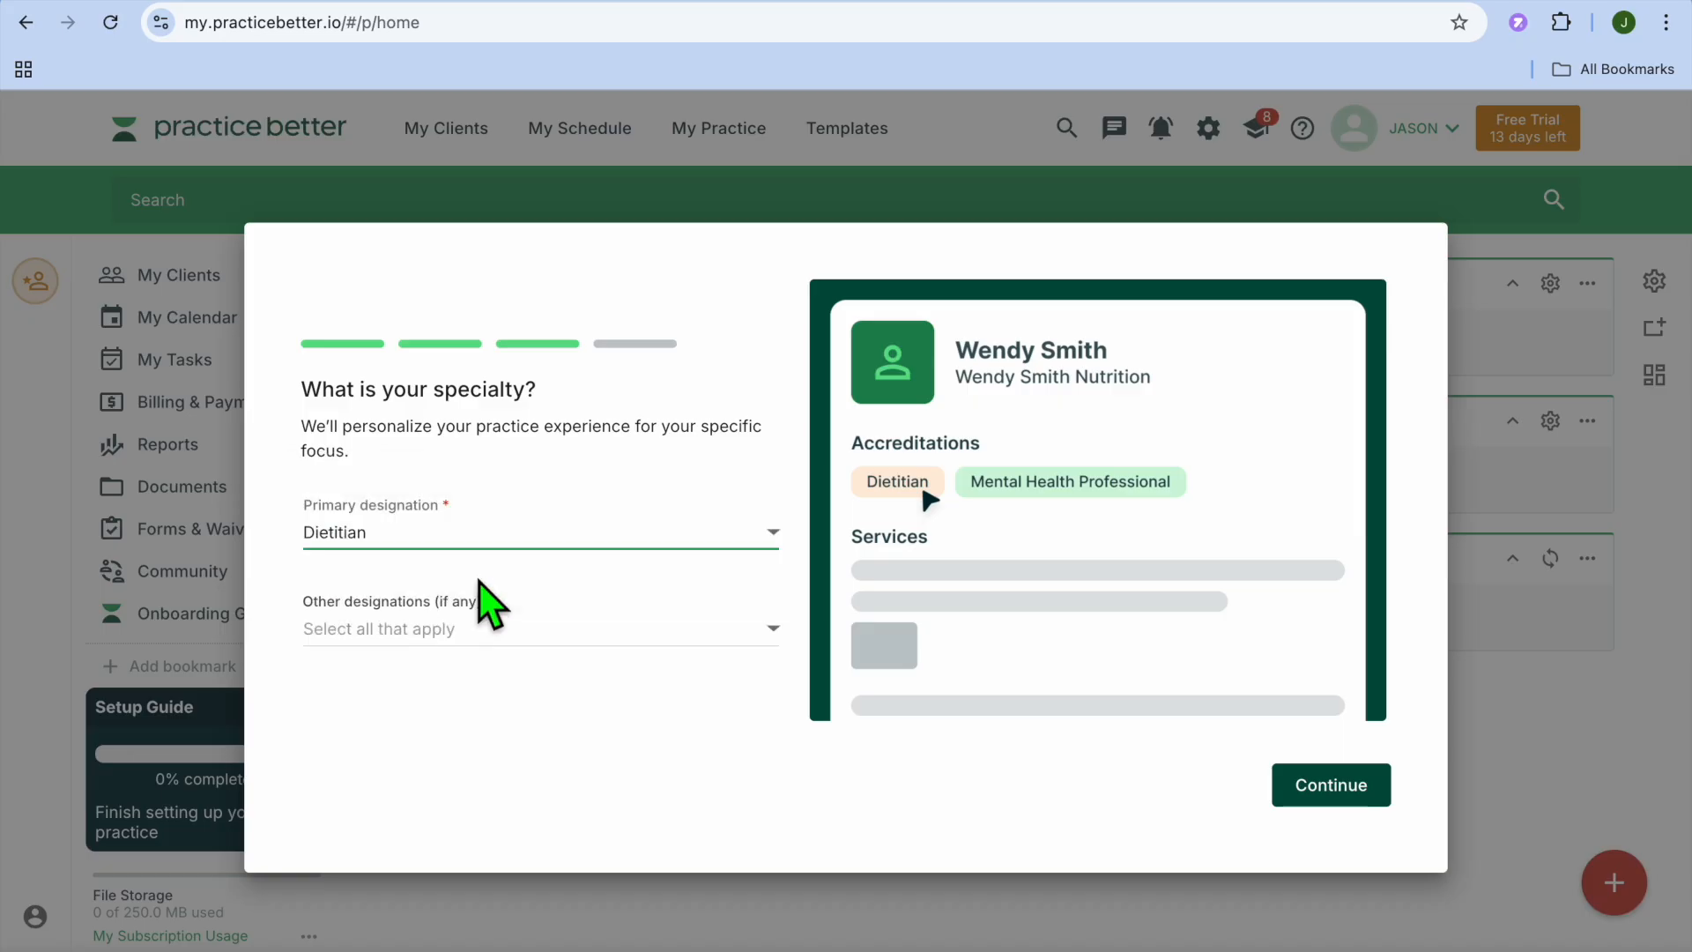
click(679, 627)
click(379, 631)
click(516, 693)
click(1372, 805)
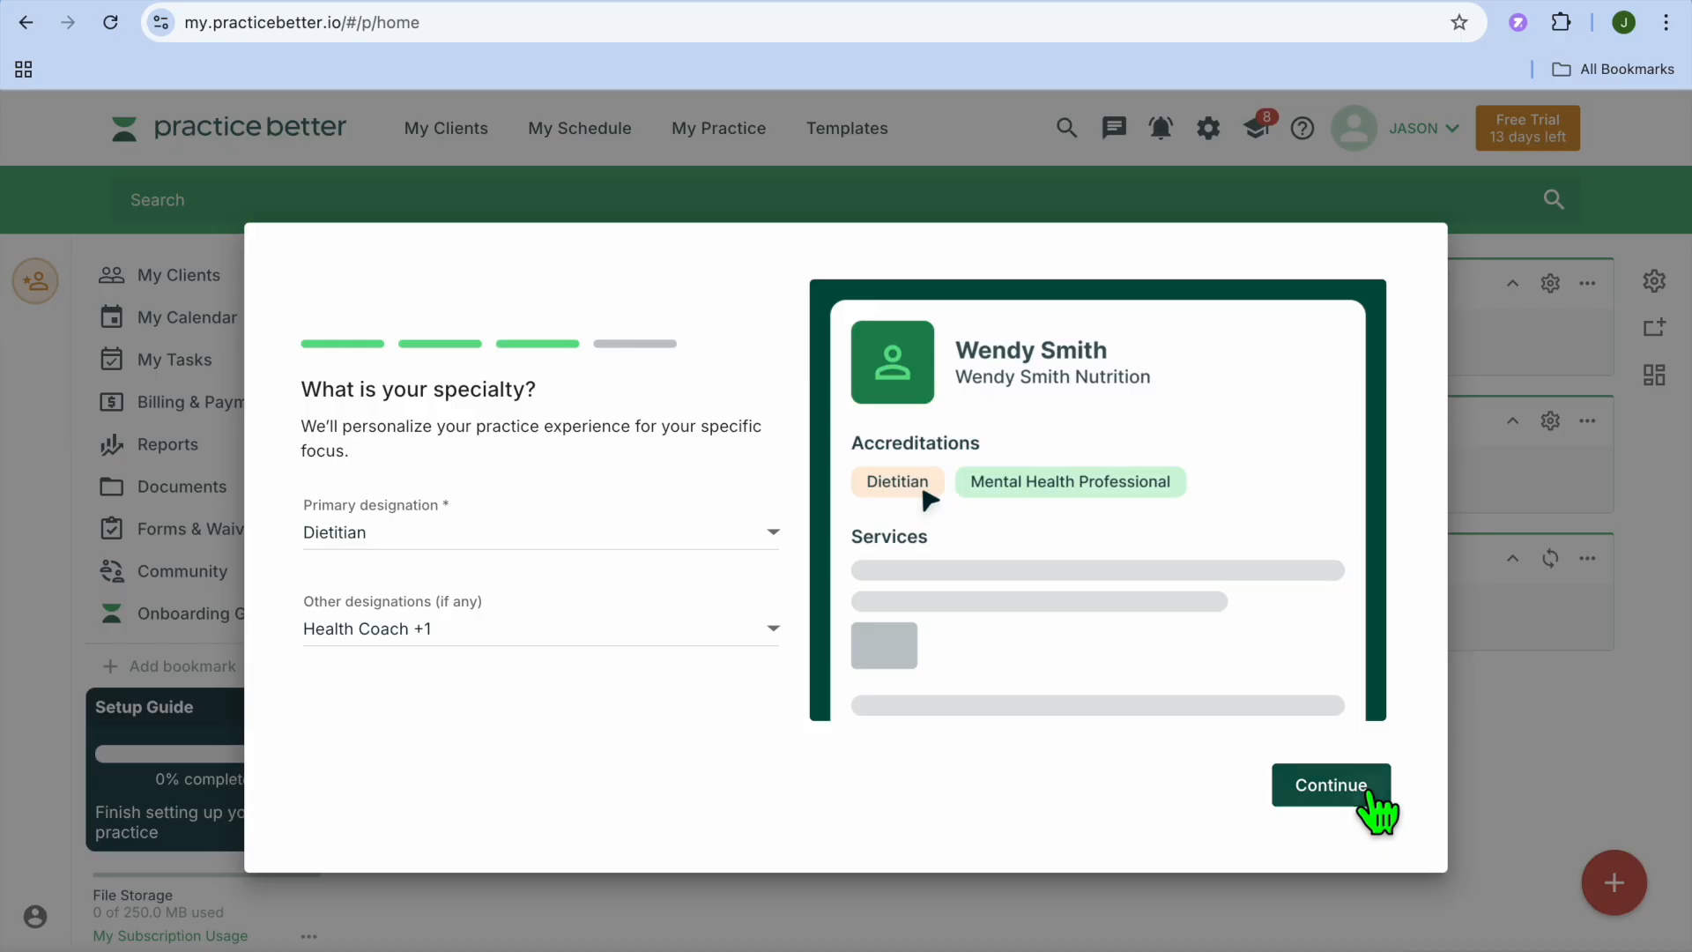
click(1373, 800)
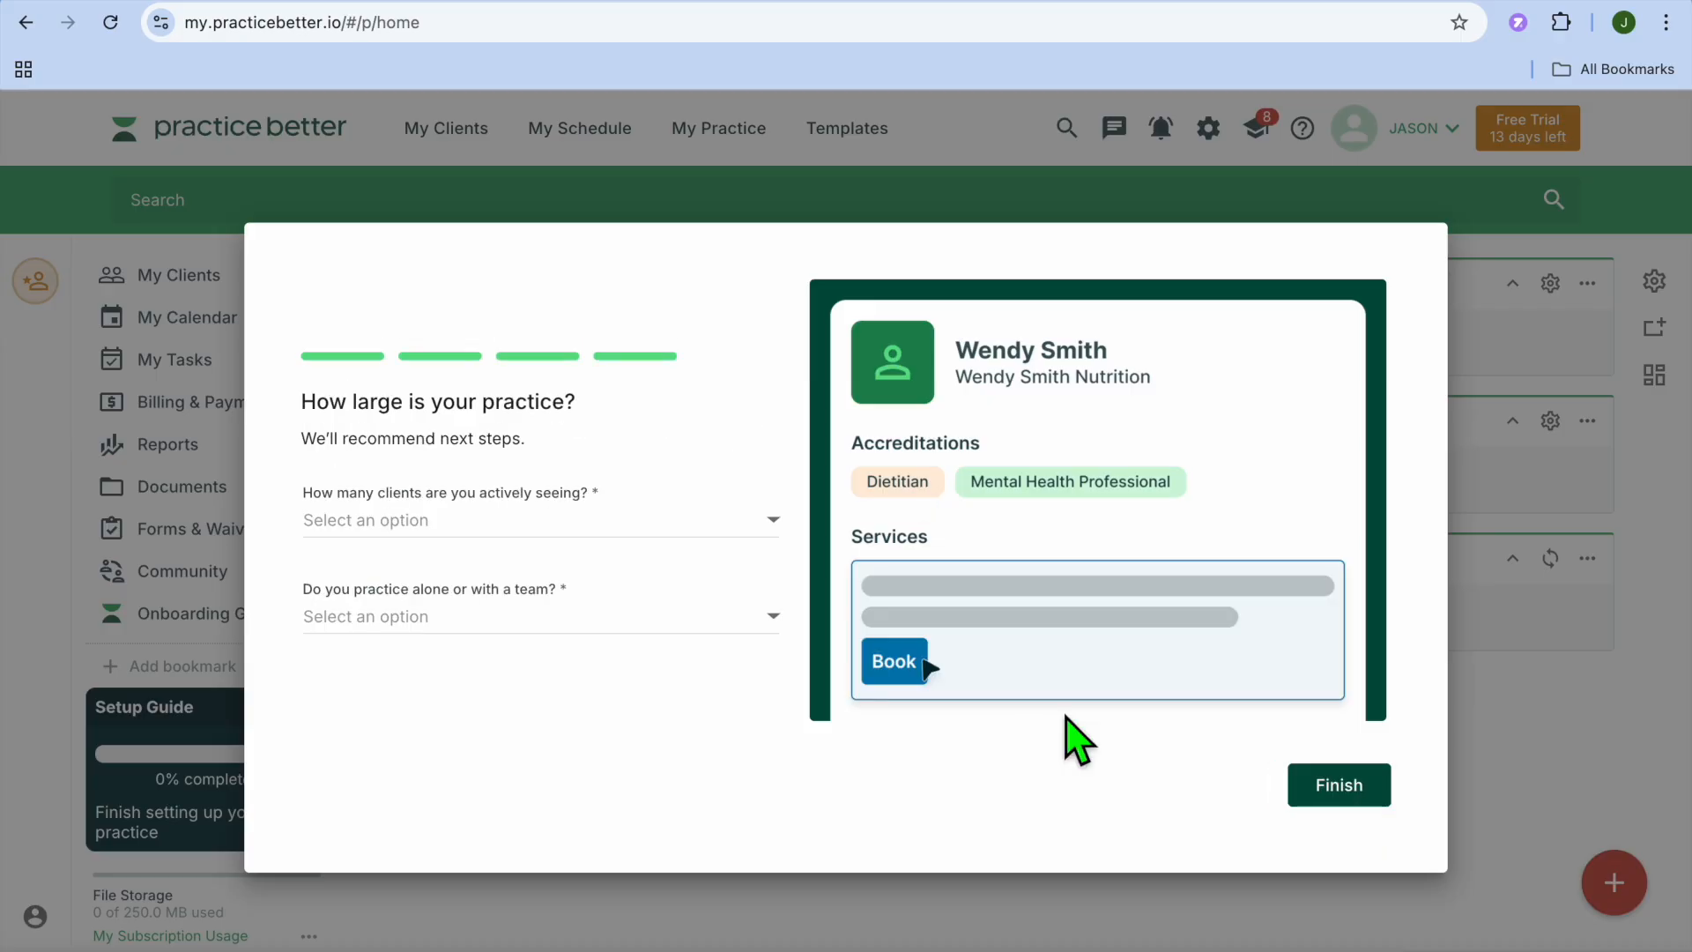
Set the practice size to 1-3 clients and solo practitioner, and finish the practice questionnaire.
click(767, 534)
click(617, 539)
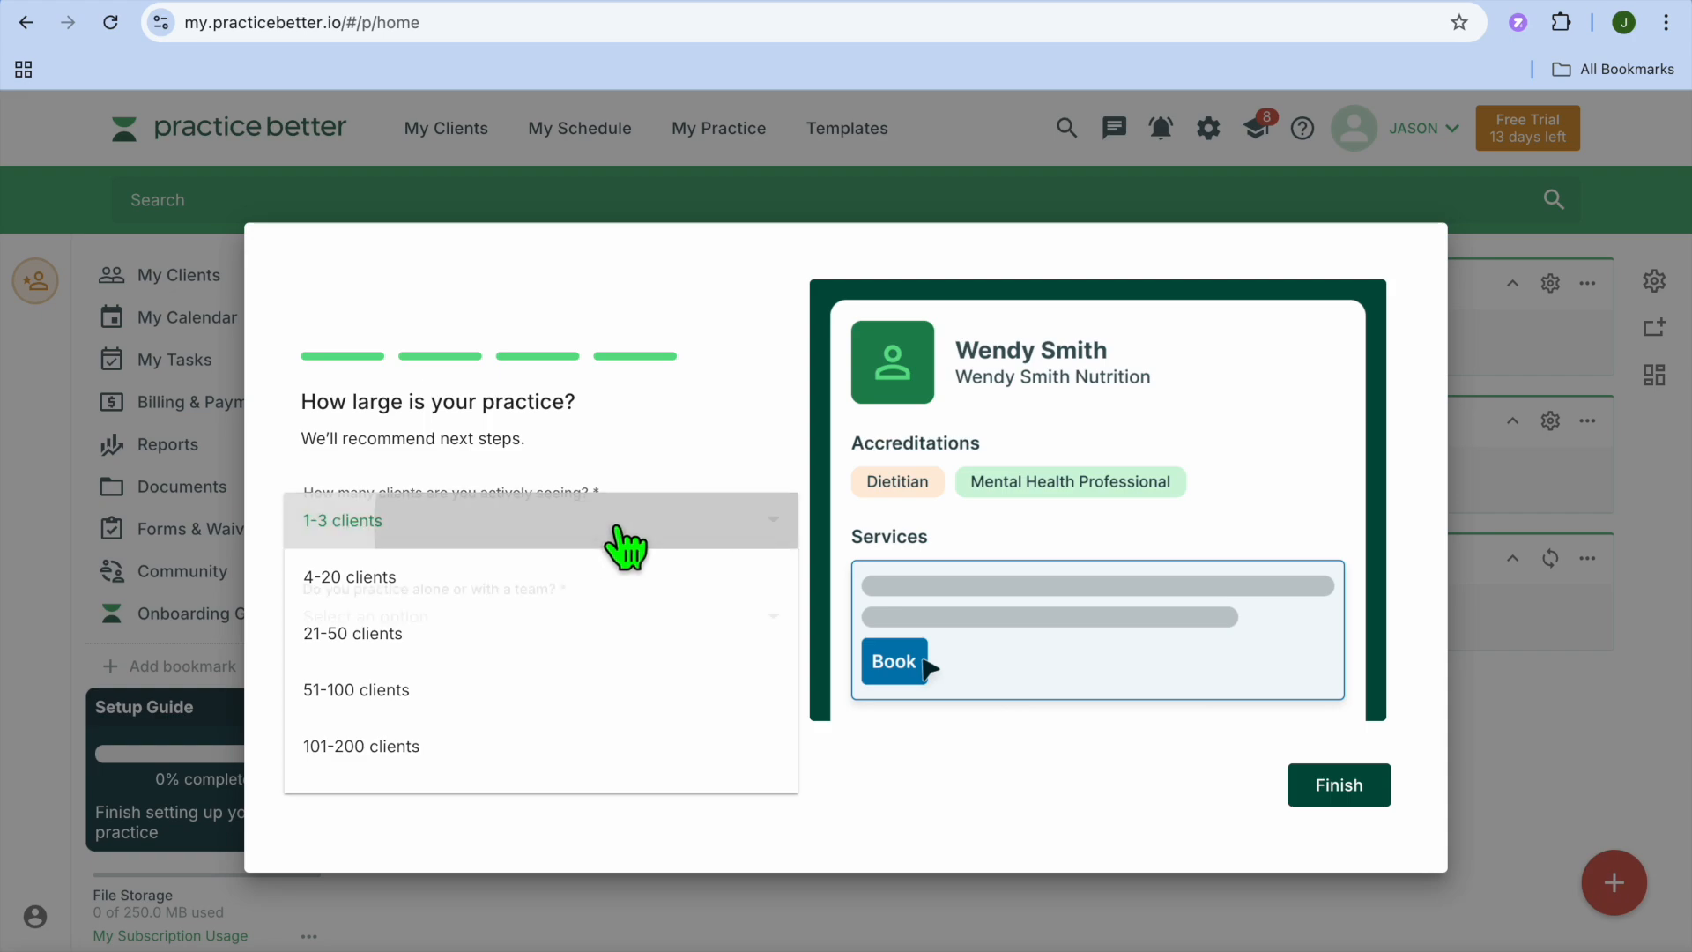
click(708, 606)
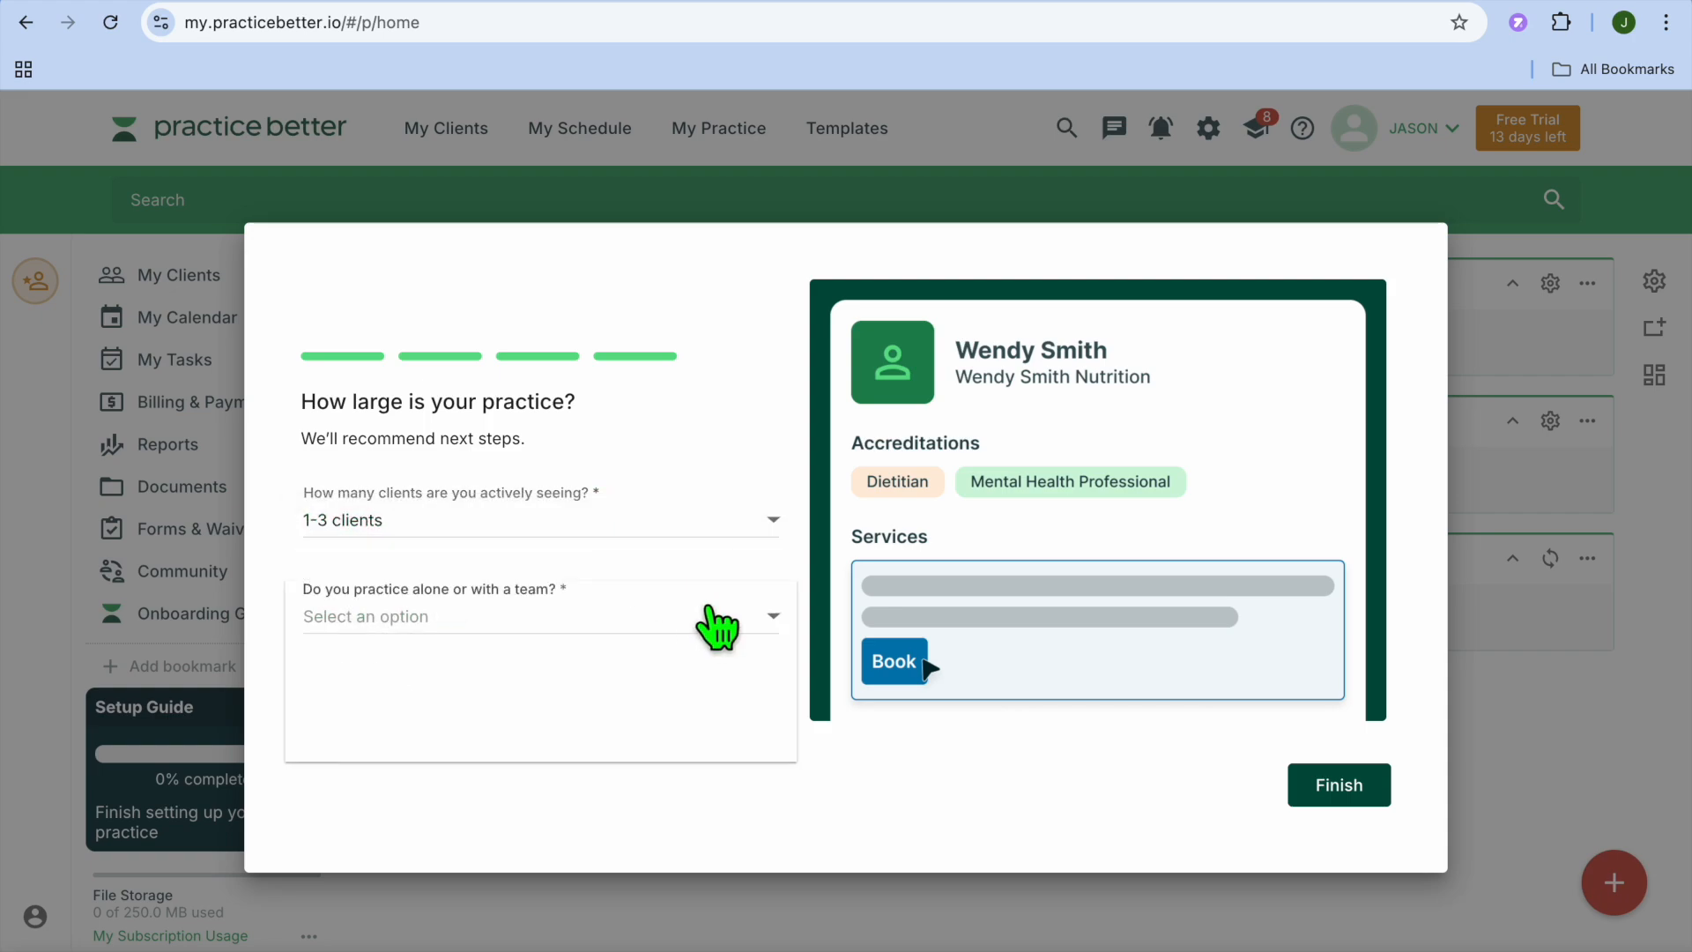
click(650, 636)
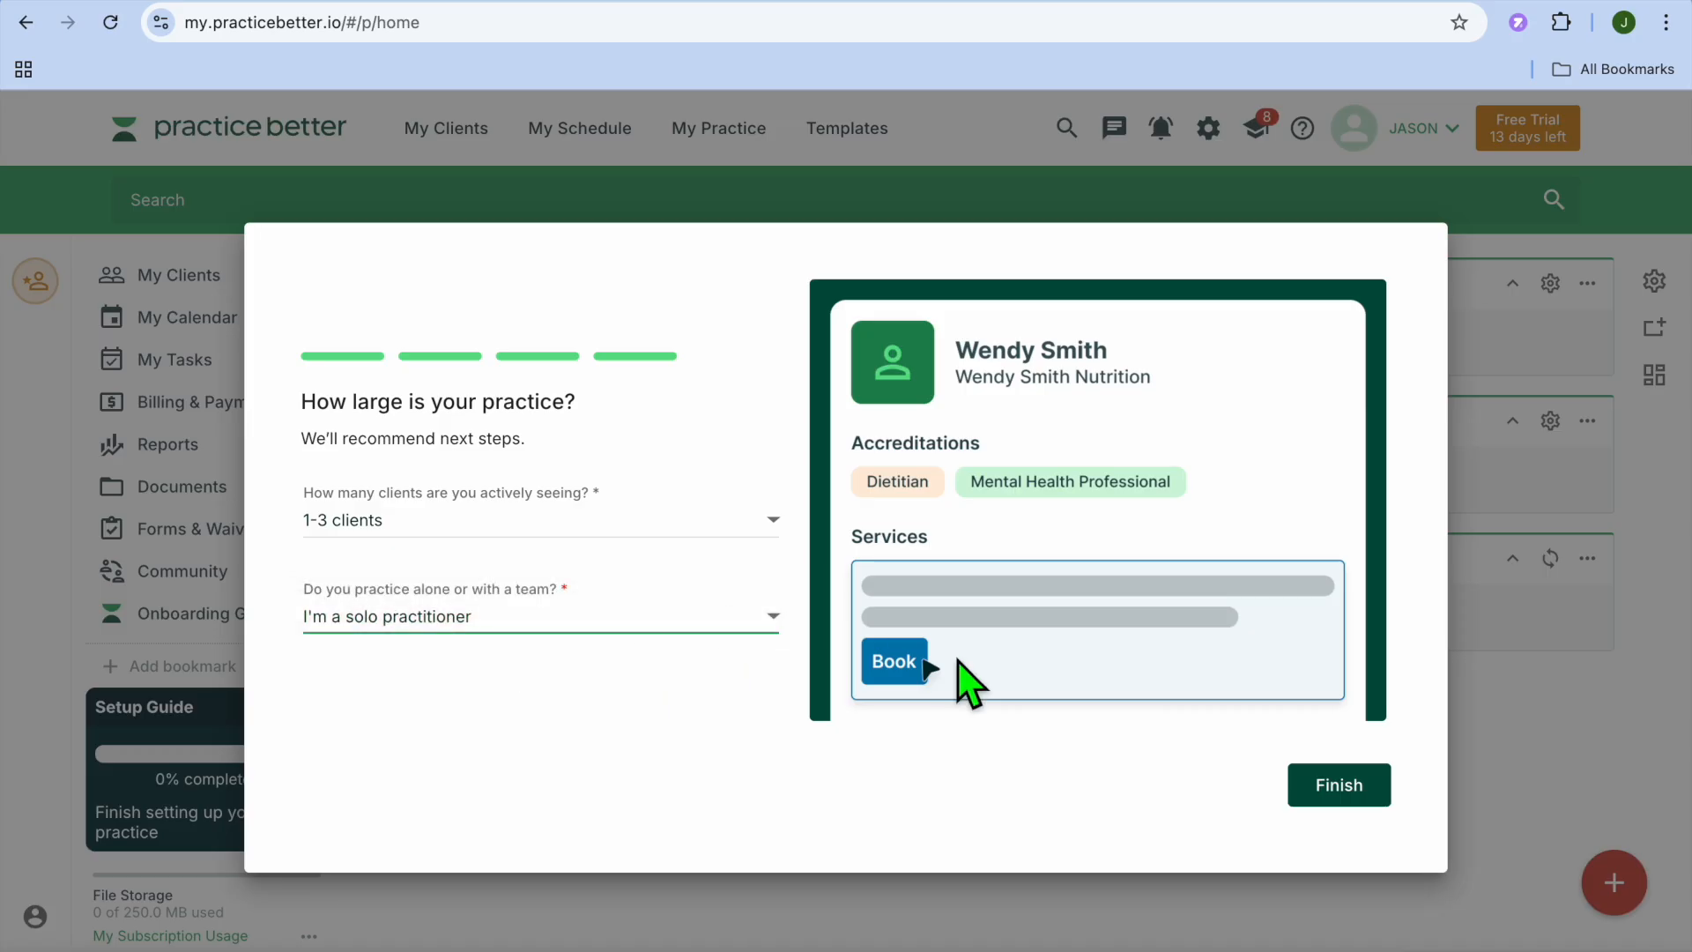
click(1341, 789)
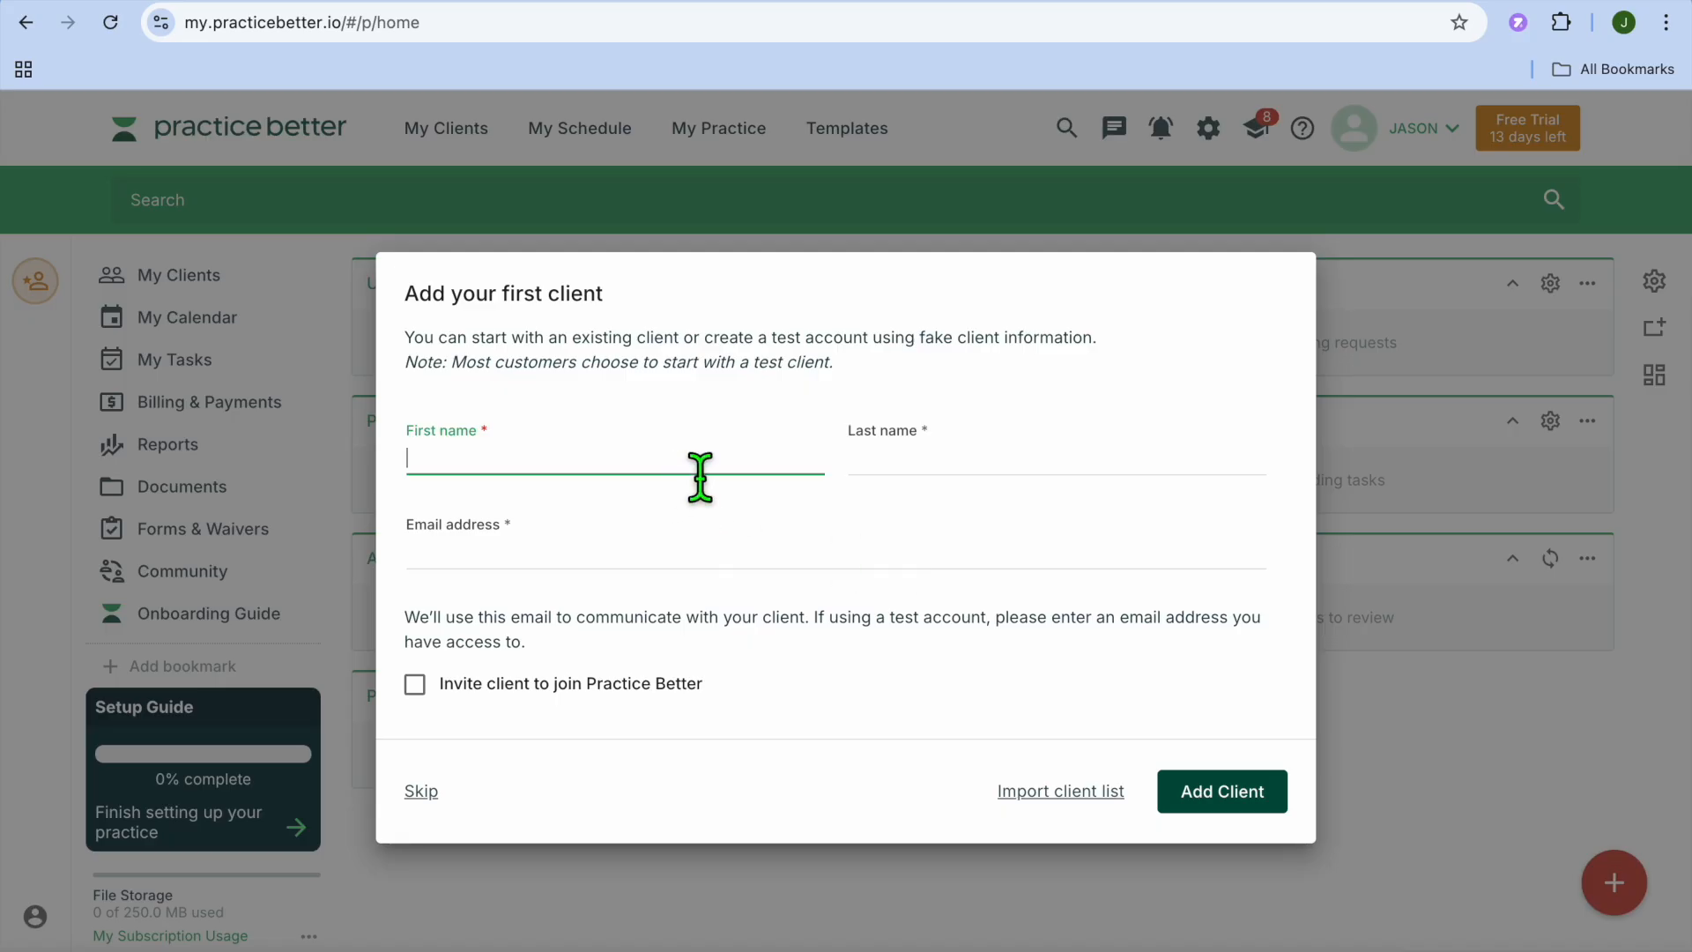
Skip adding the first client and view the Home dashboard's editing options without changing them.
click(421, 792)
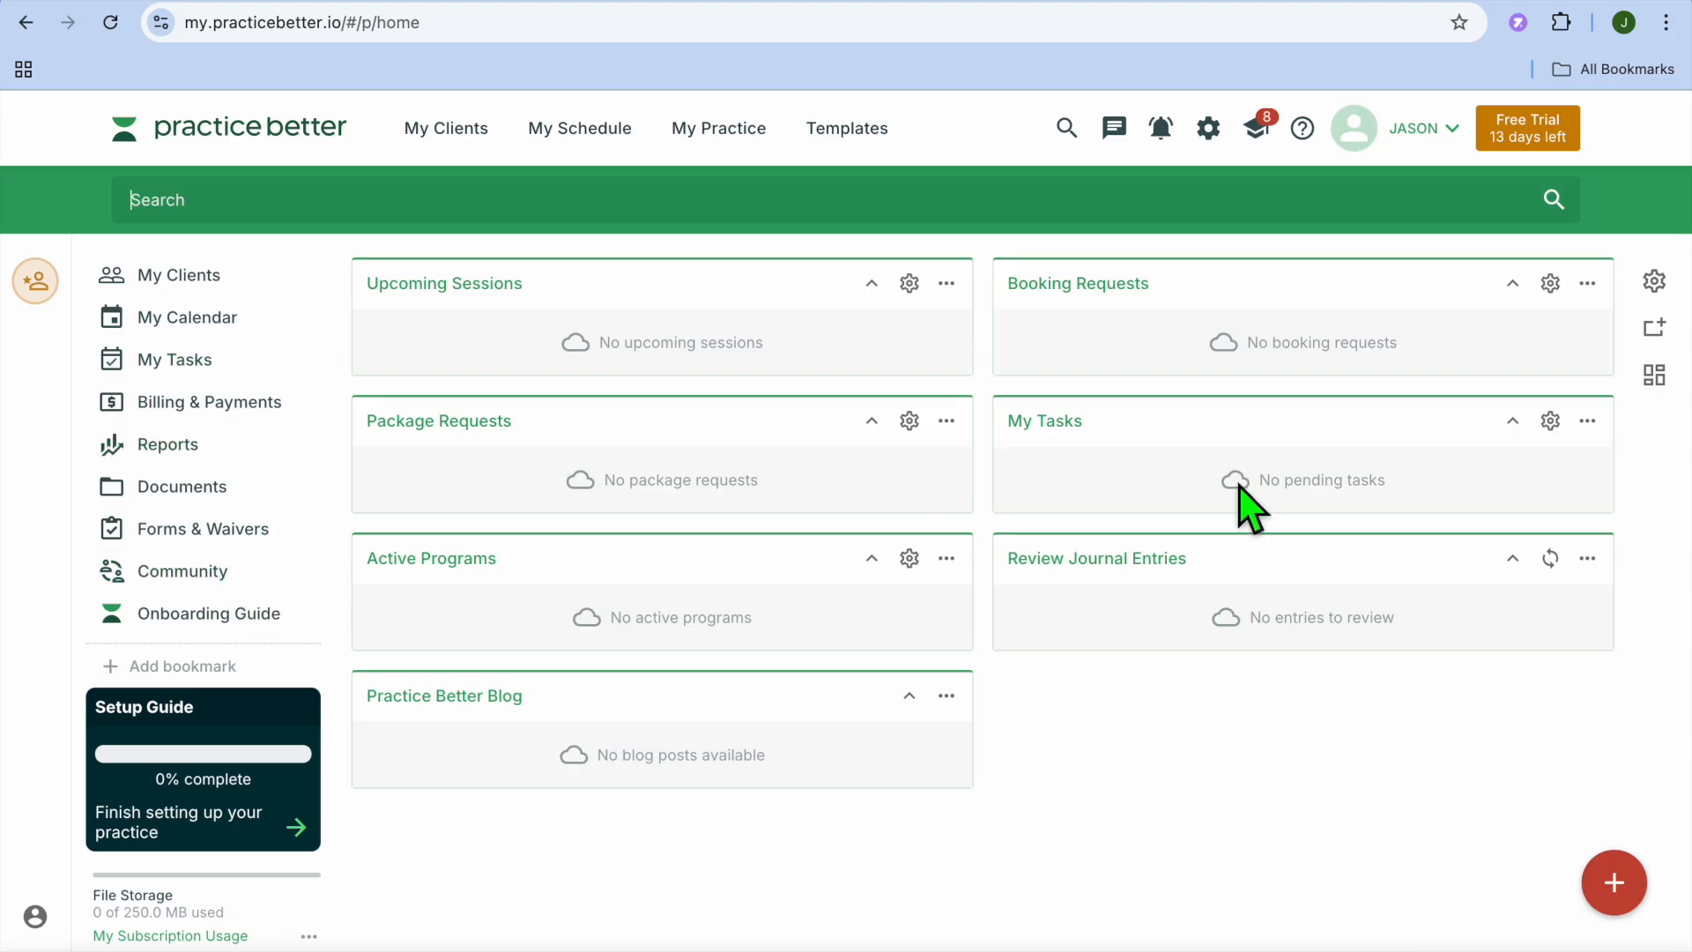
click(1656, 284)
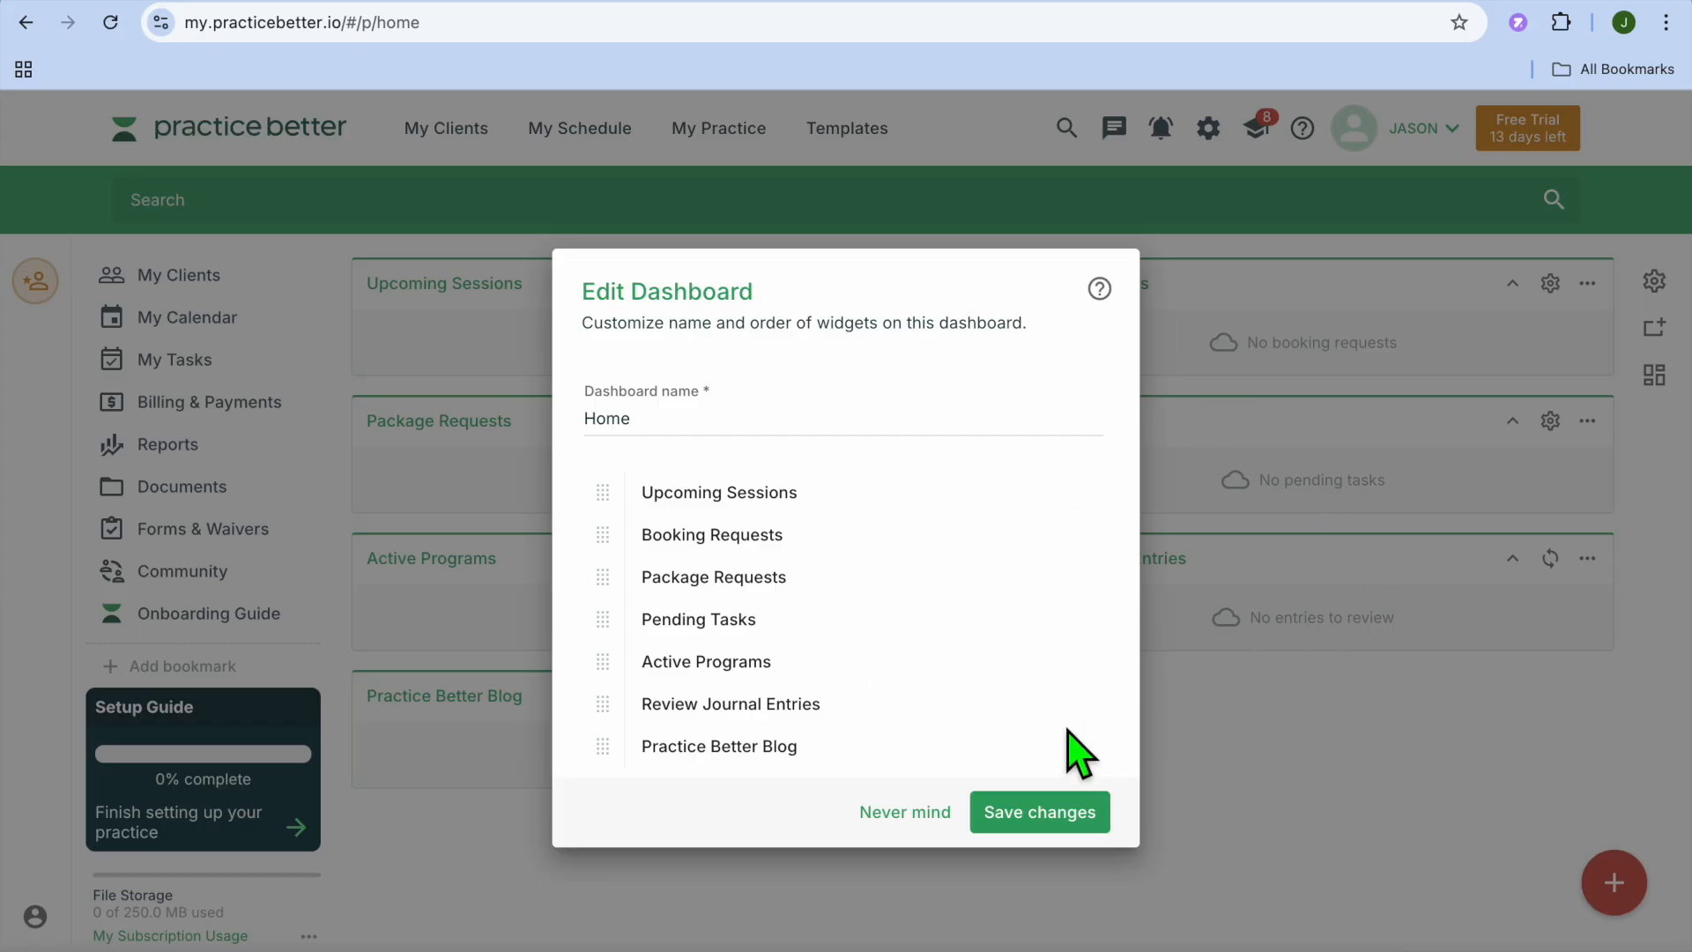
click(917, 813)
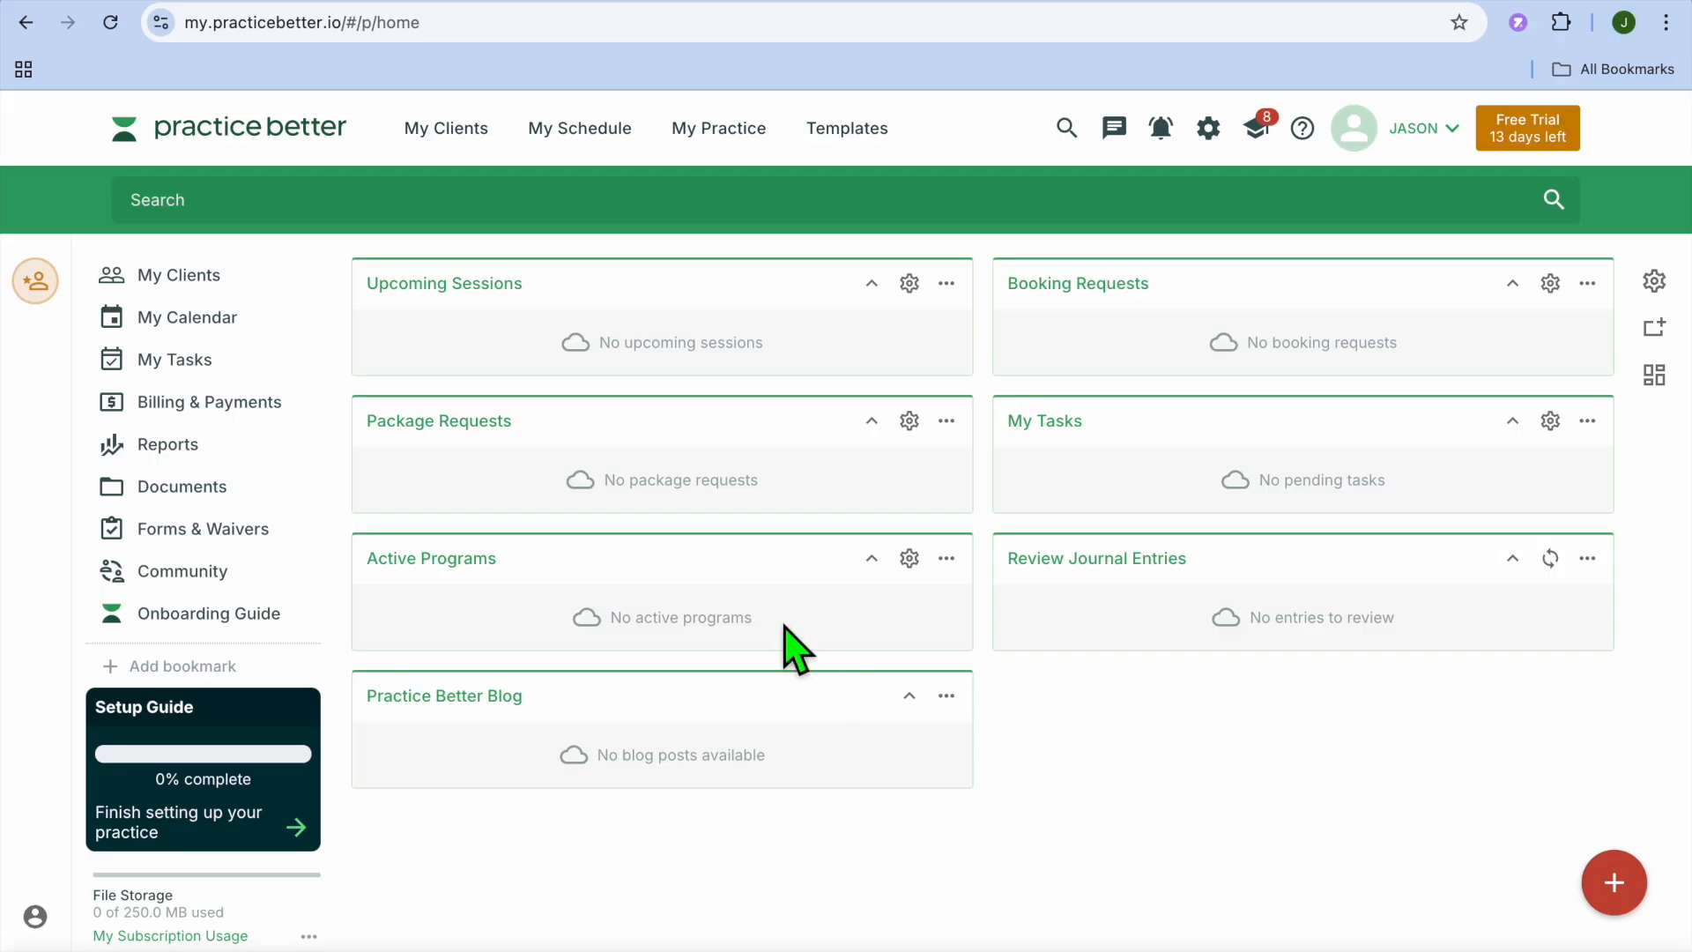
Go to the practice's services and start adding a new One-on-One Service.
click(714, 134)
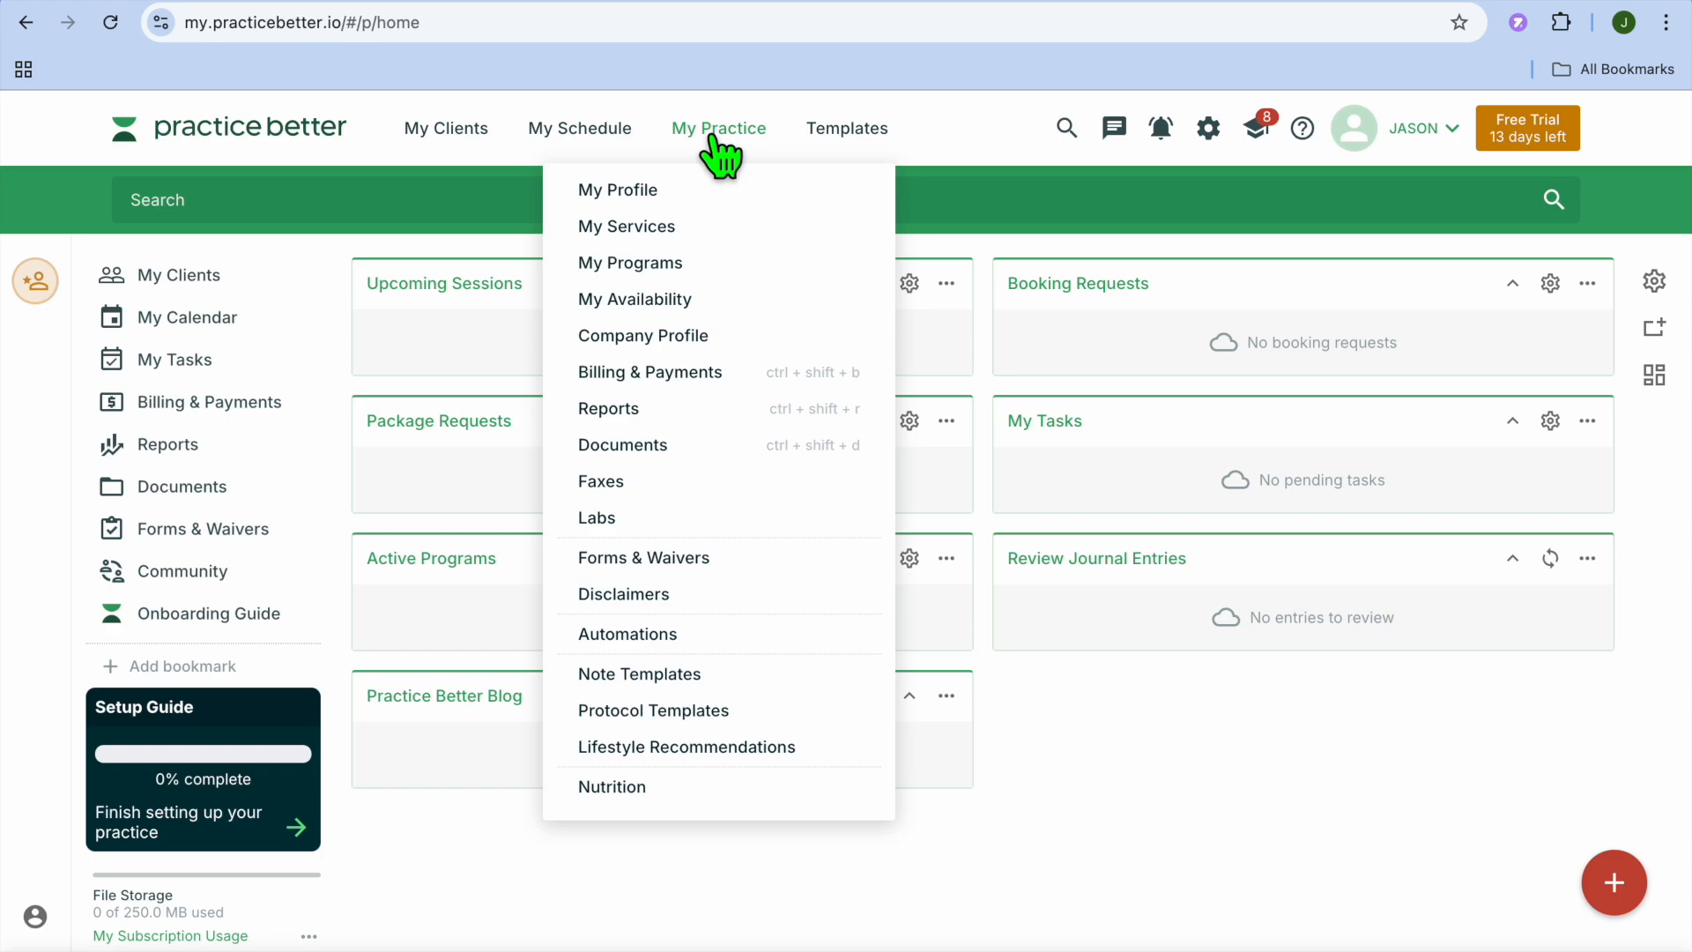
click(679, 227)
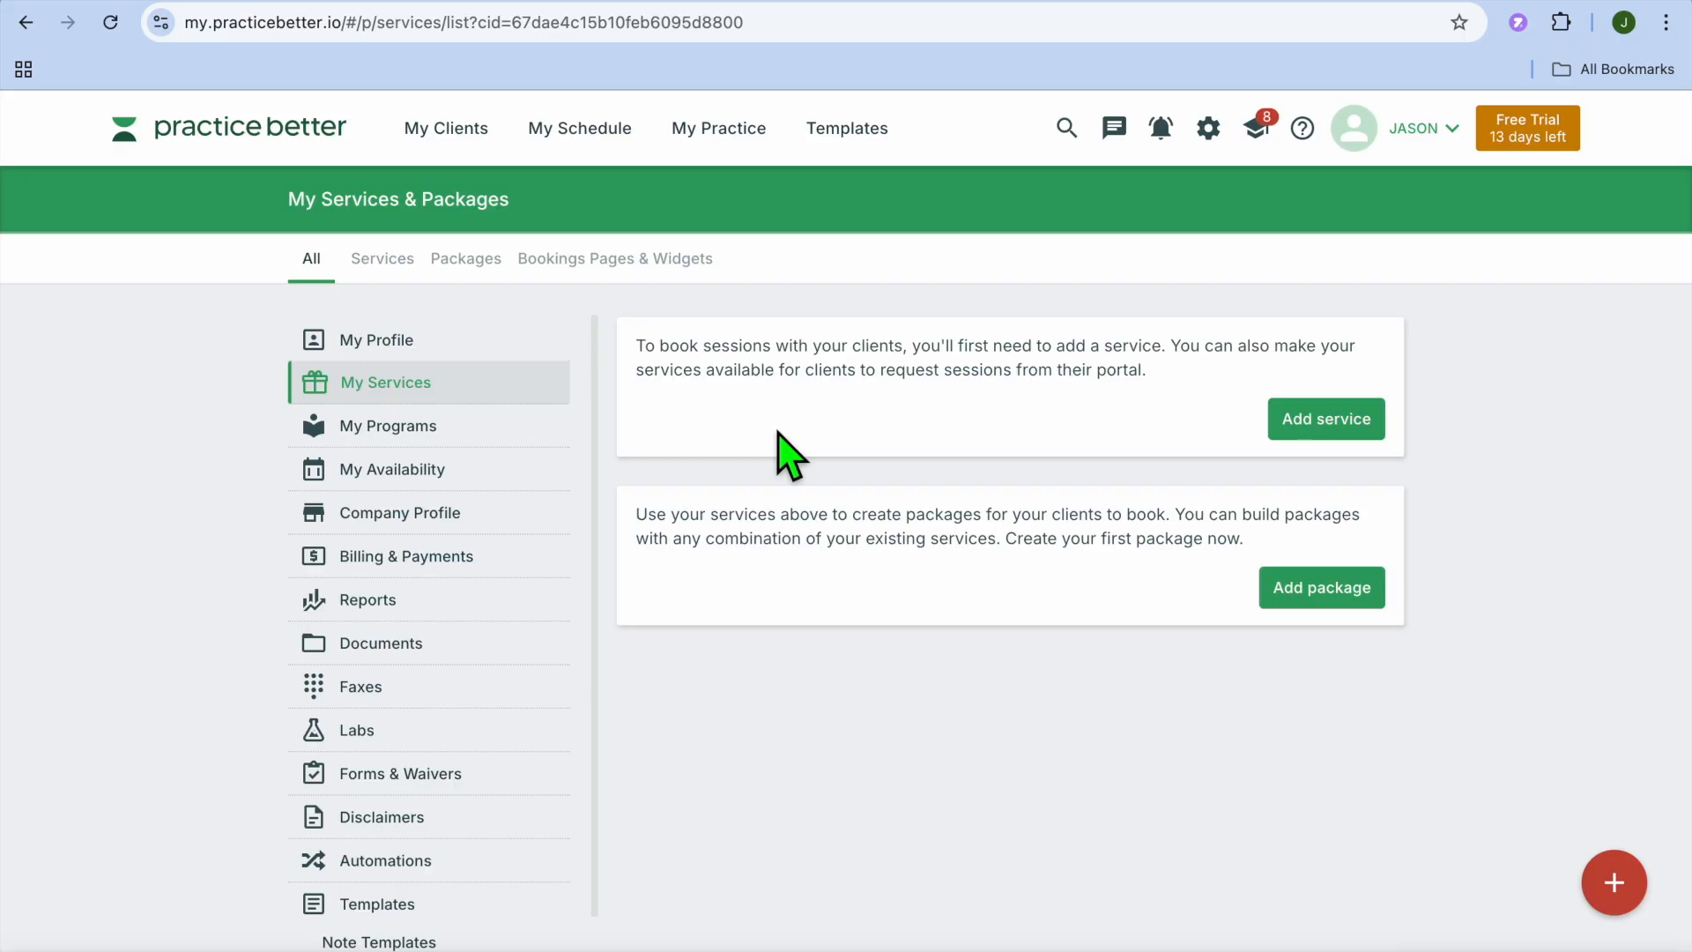
scroll(778, 432, down, 1)
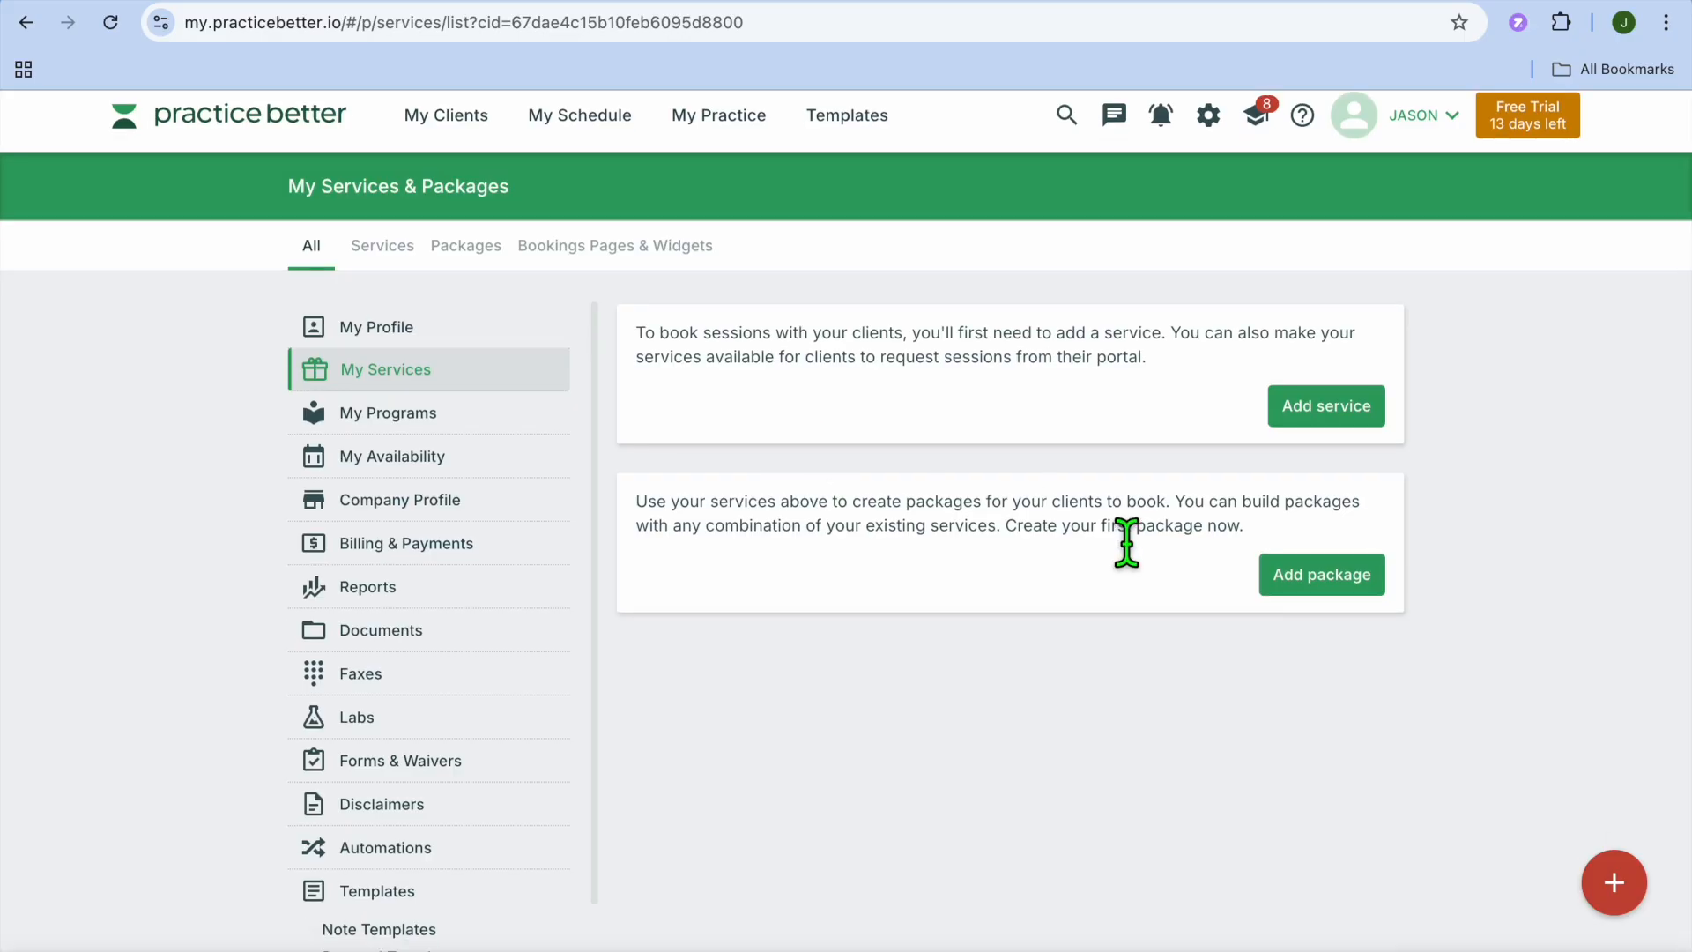
click(1325, 405)
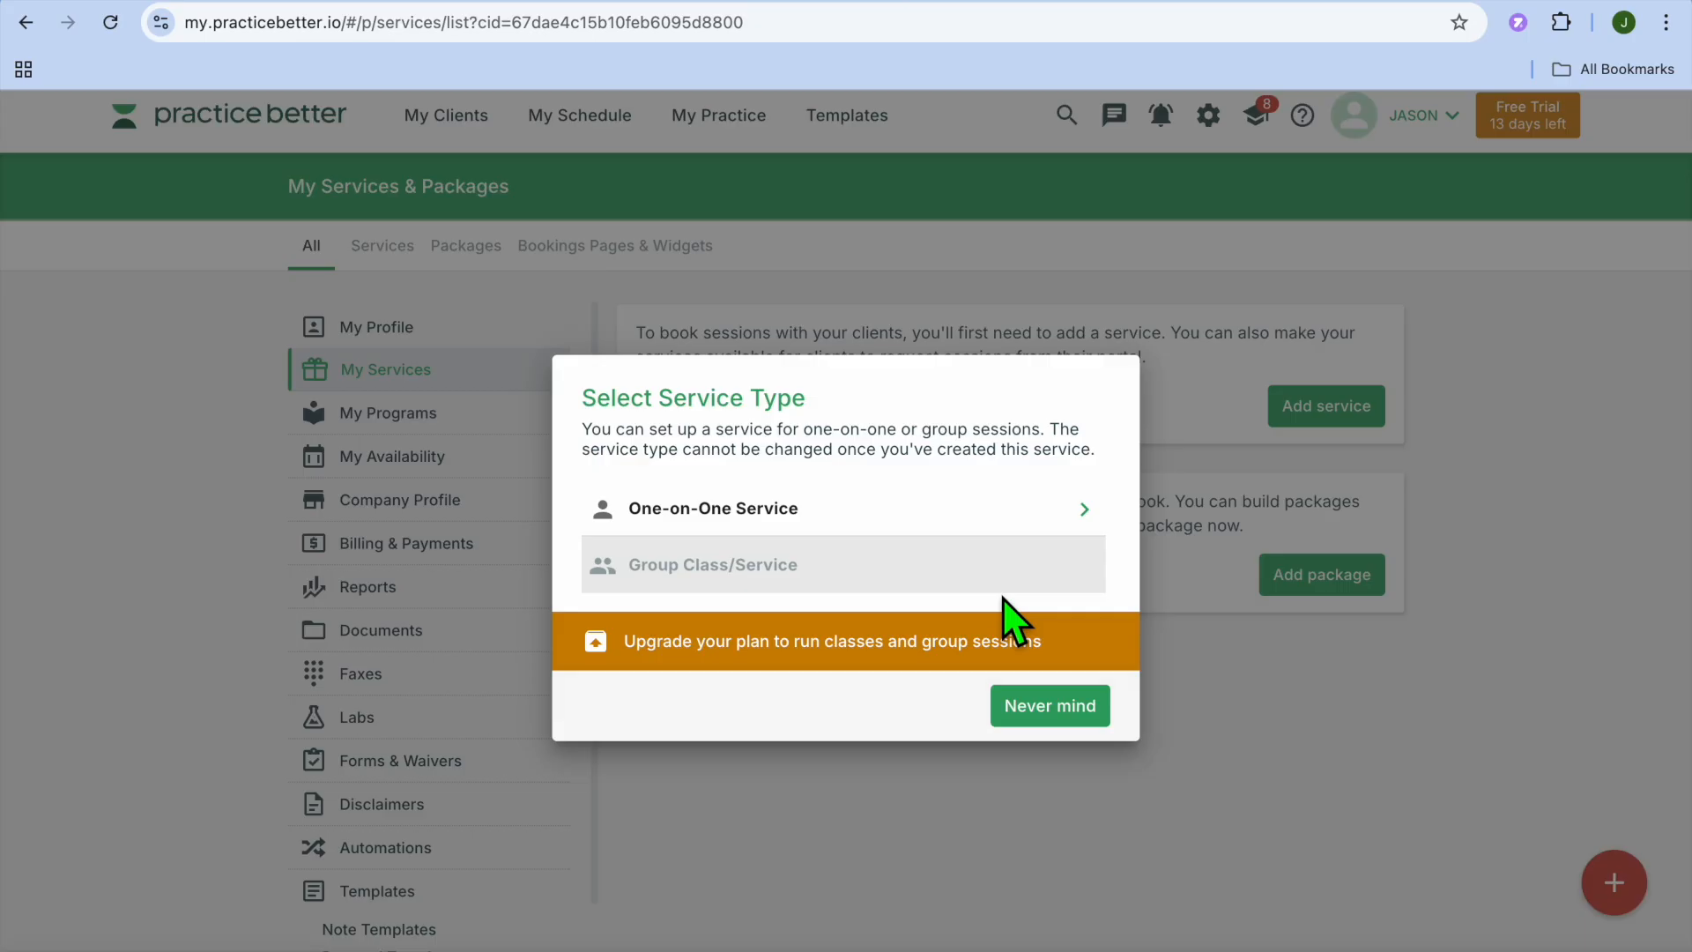
click(1014, 518)
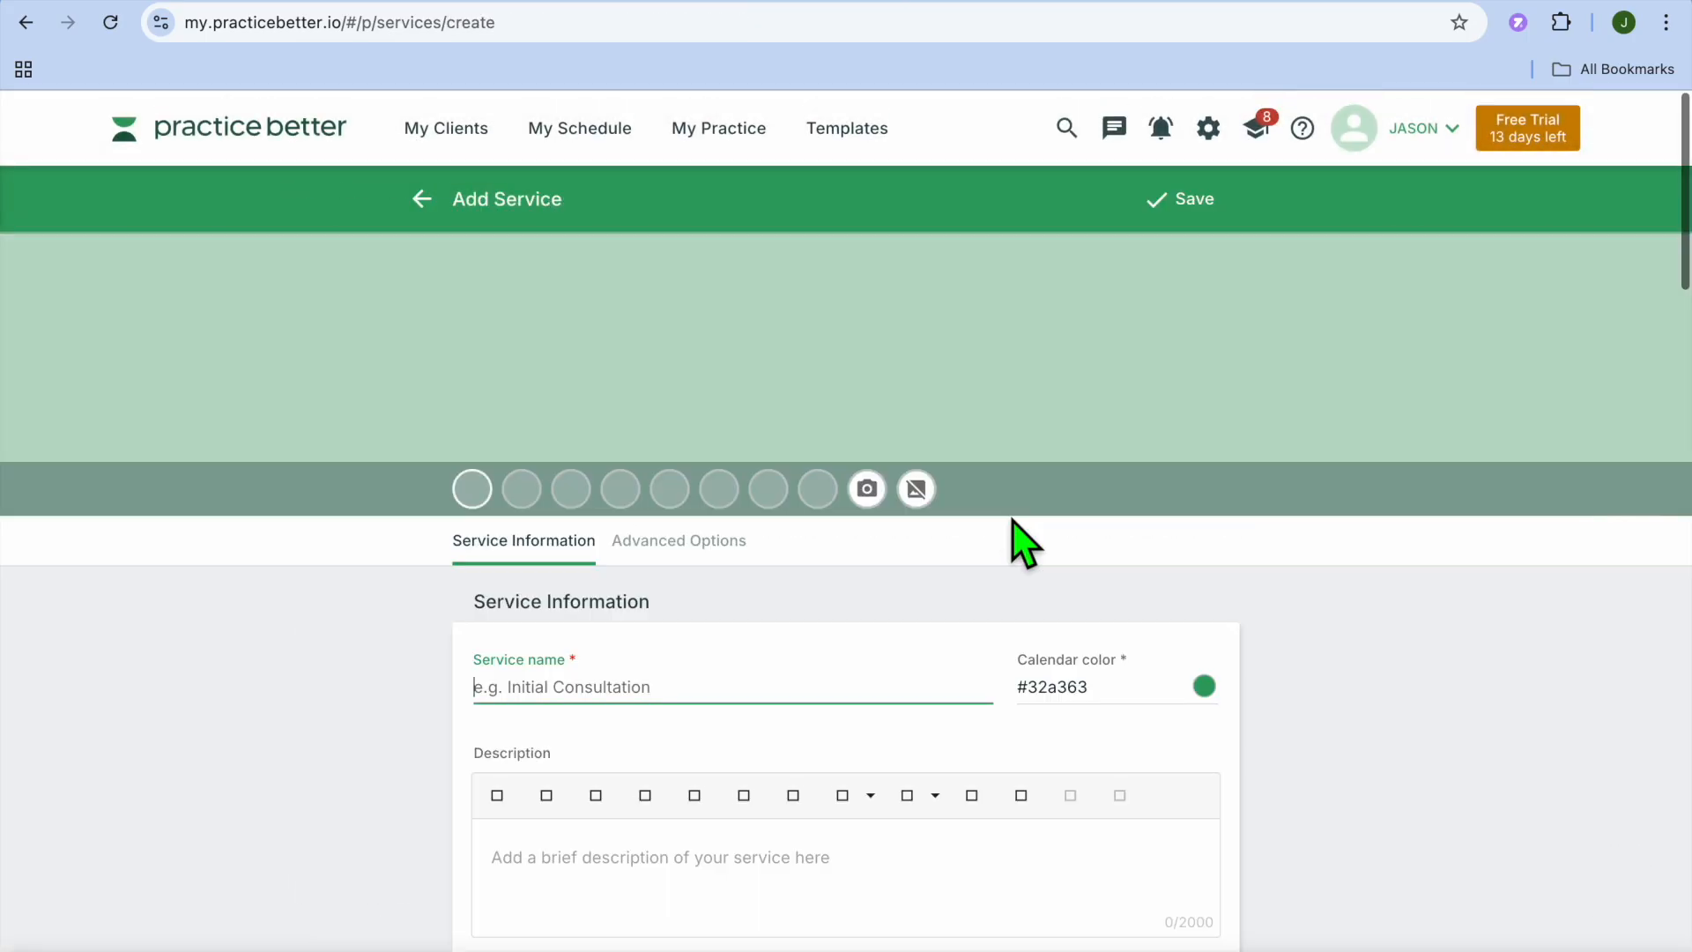
Name the service "consultation" and enter the description "this is basic consultation".
scroll(812, 605, down, 4)
scroll(812, 605, down, 1)
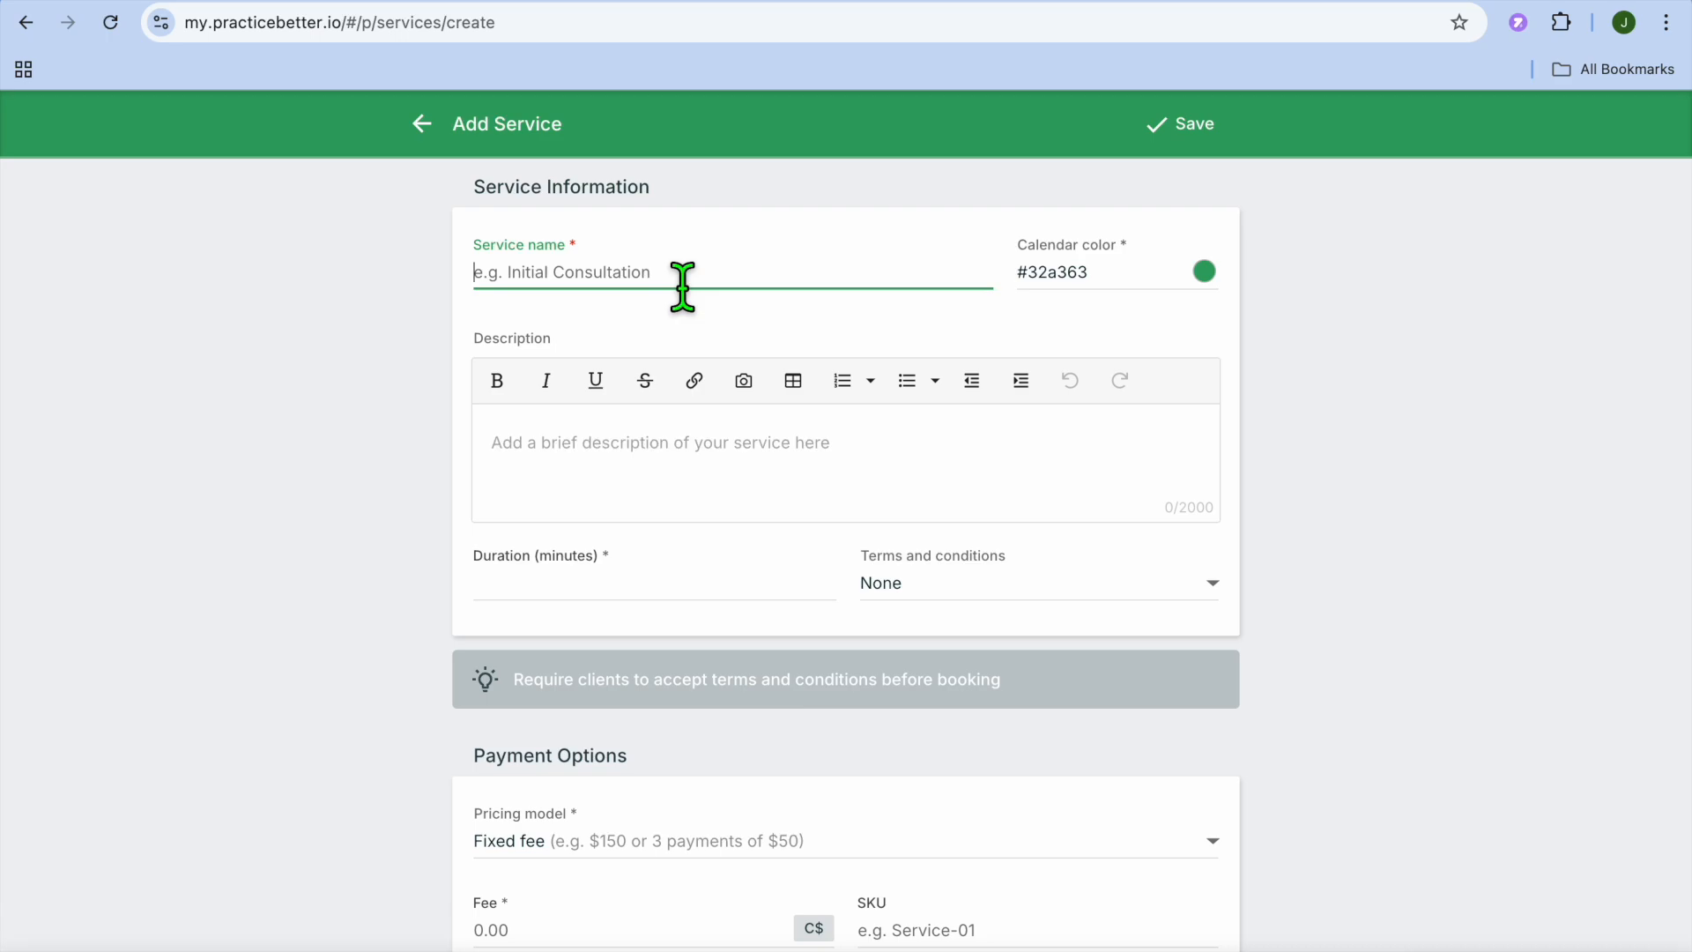
text(con)
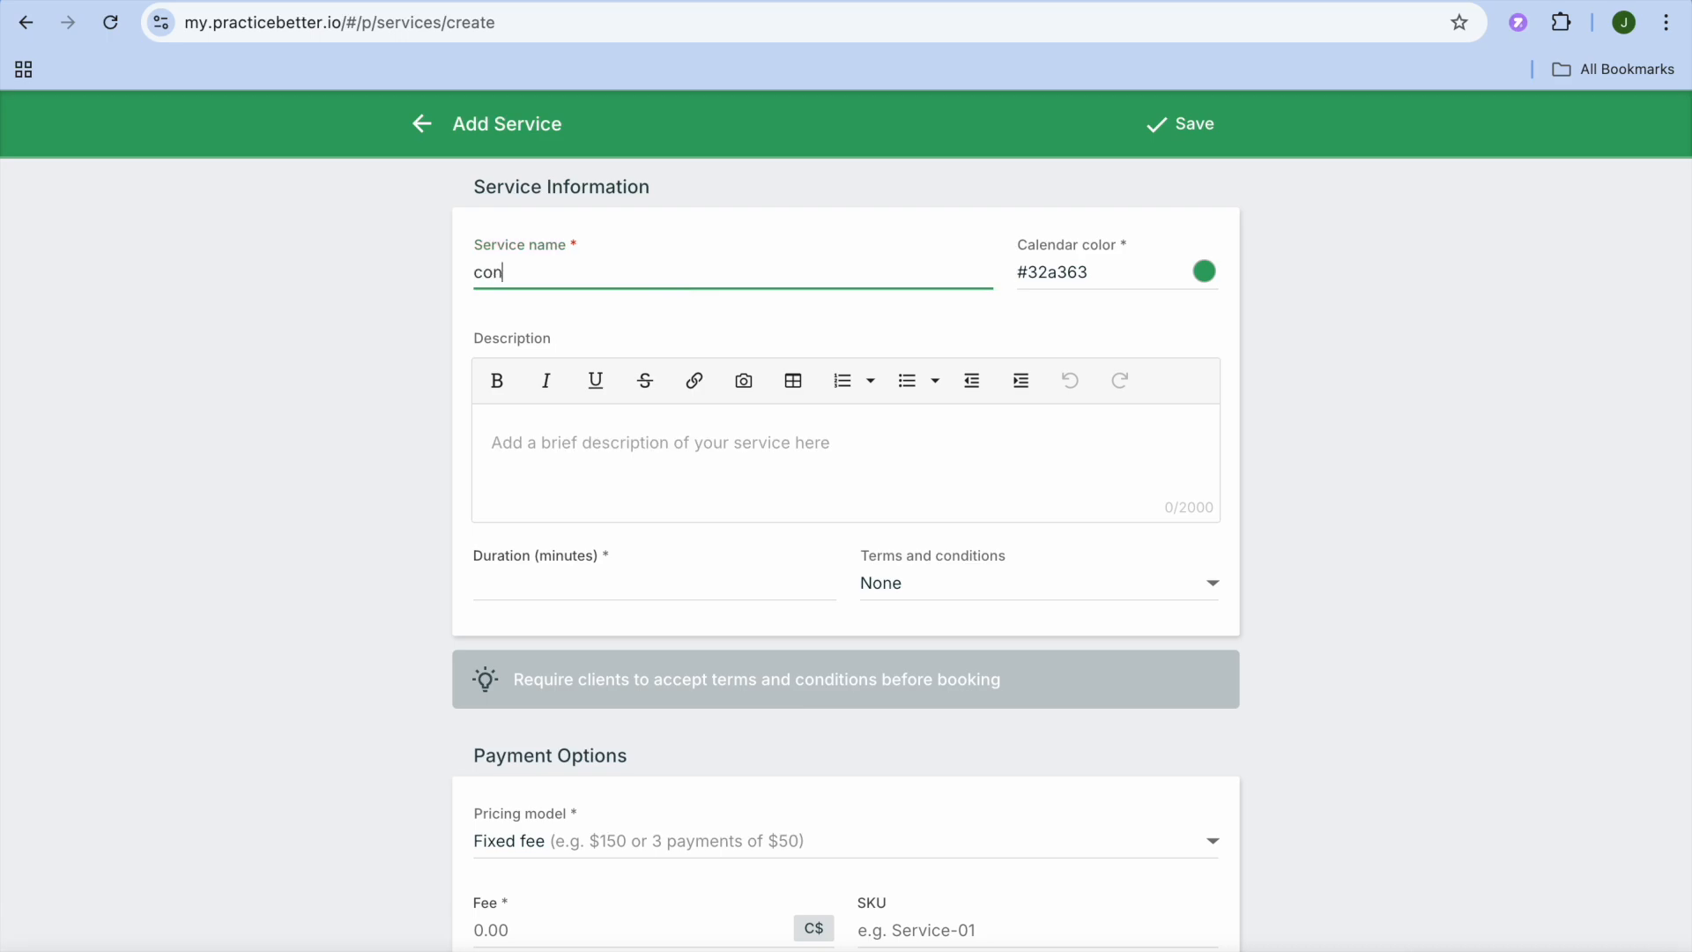
text(sultation)
scroll(739, 500, down, 2)
click(712, 360)
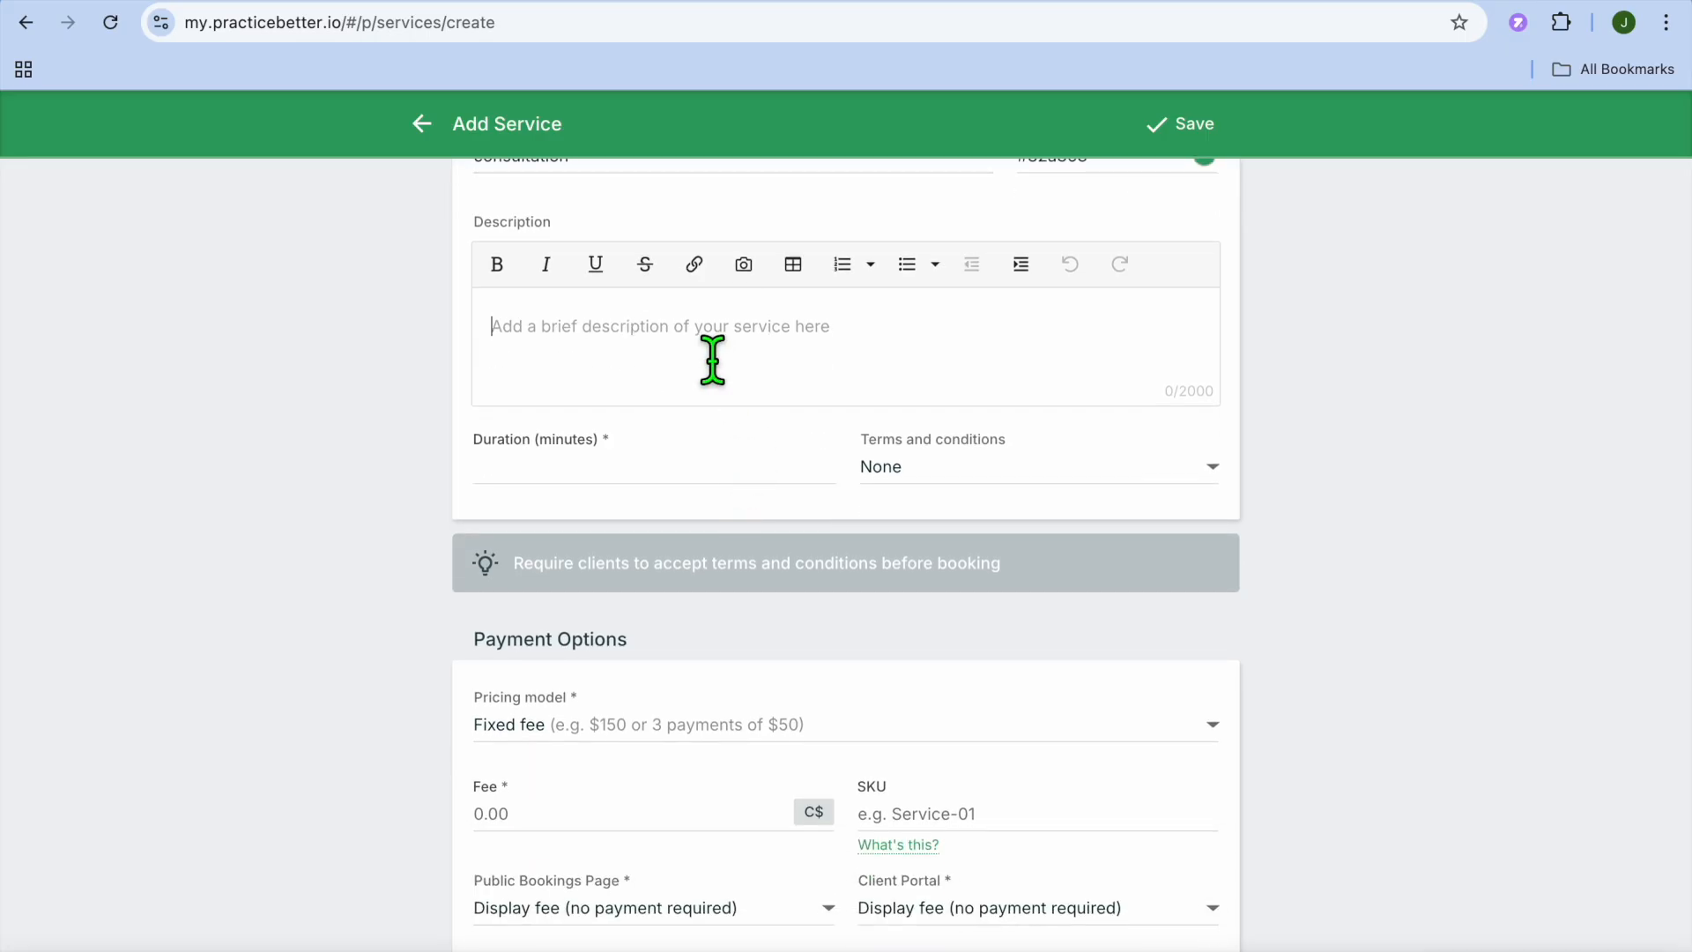
text(this is)
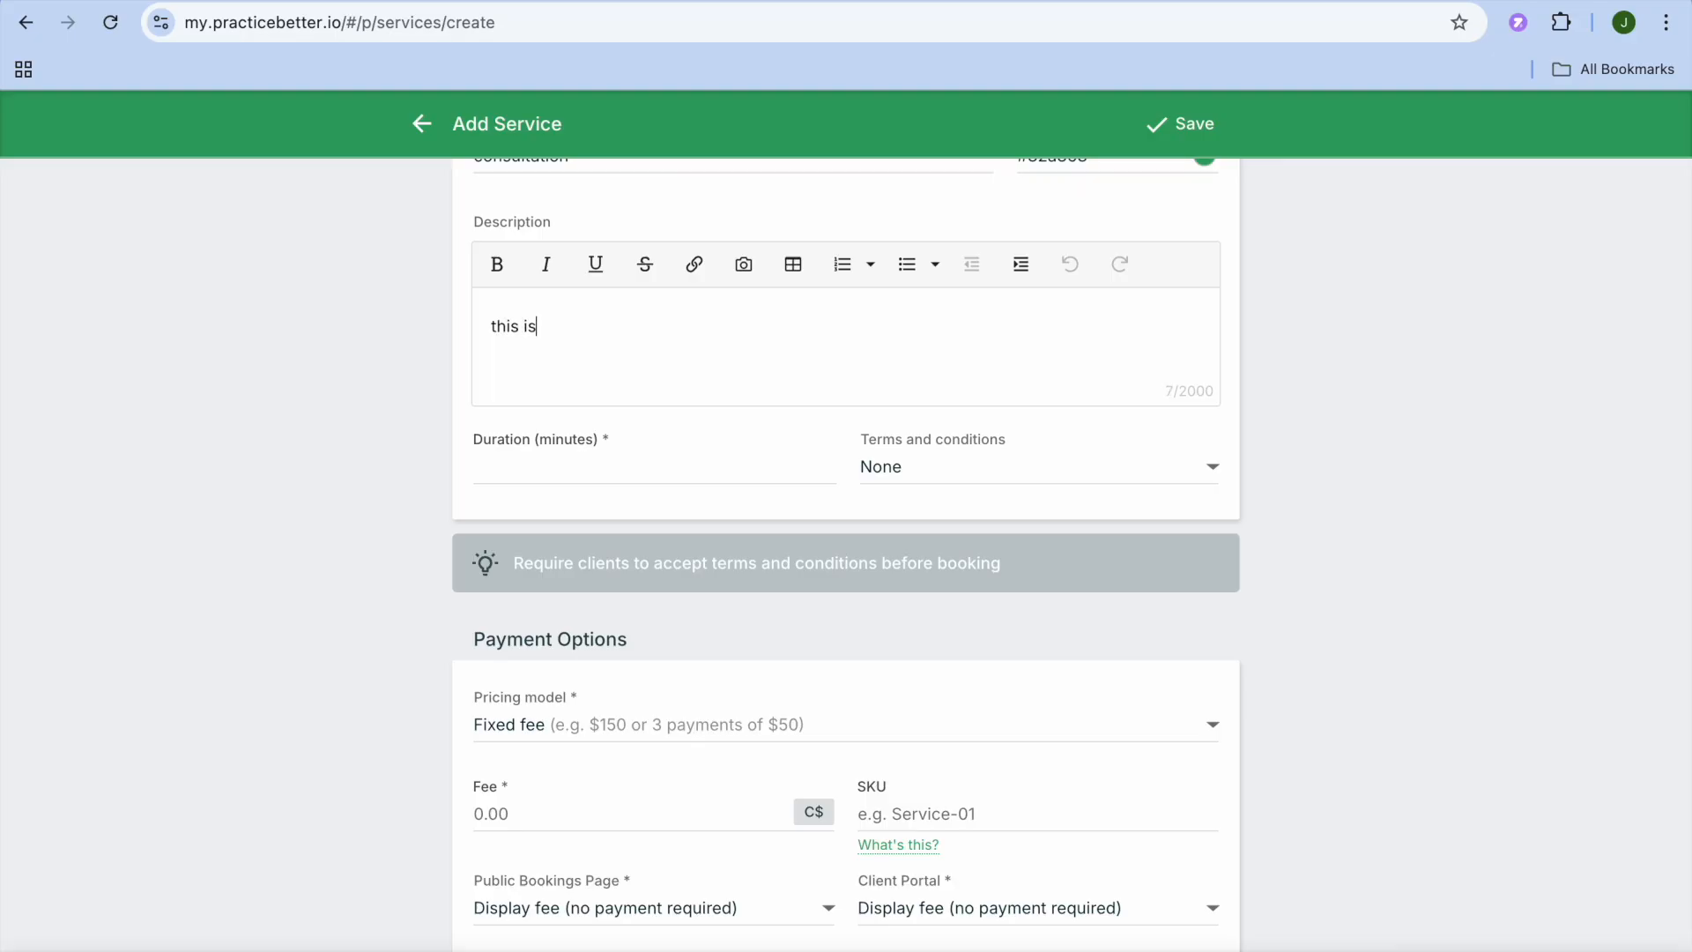
text( basic consultation)
Set the service duration to 45 minutes and check the terms and conditions options.
click(726, 474)
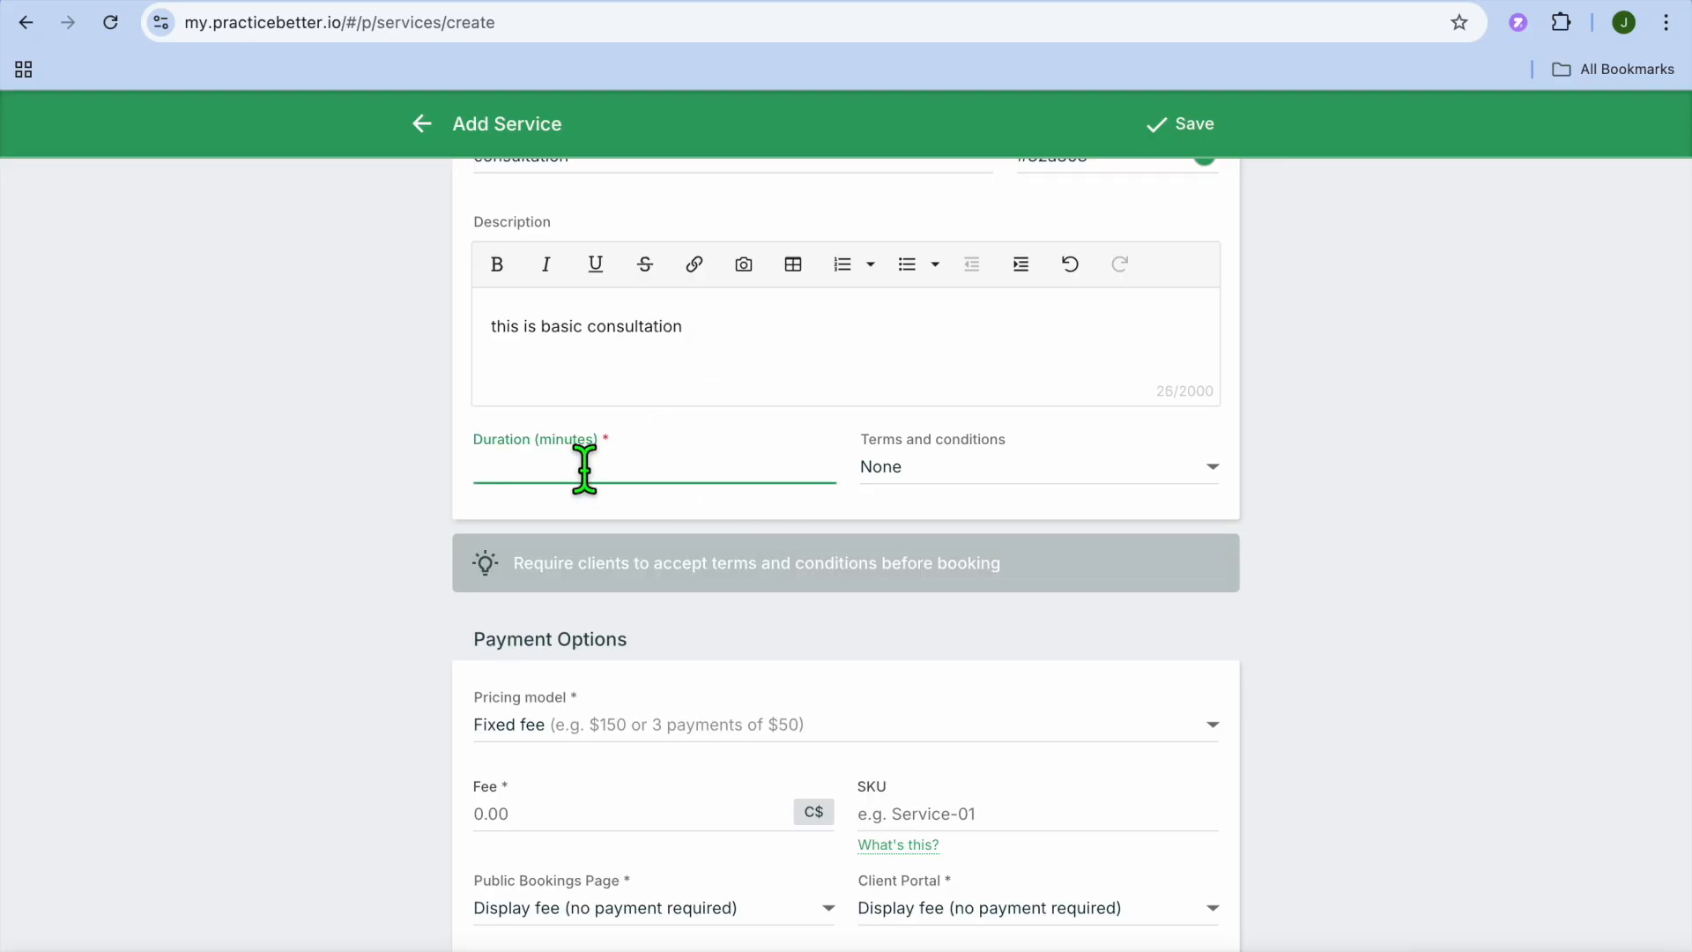
text(45)
click(965, 468)
Check the pricing model options in the service's payment options and keep Fixed fee.
scroll(824, 696, down, 5)
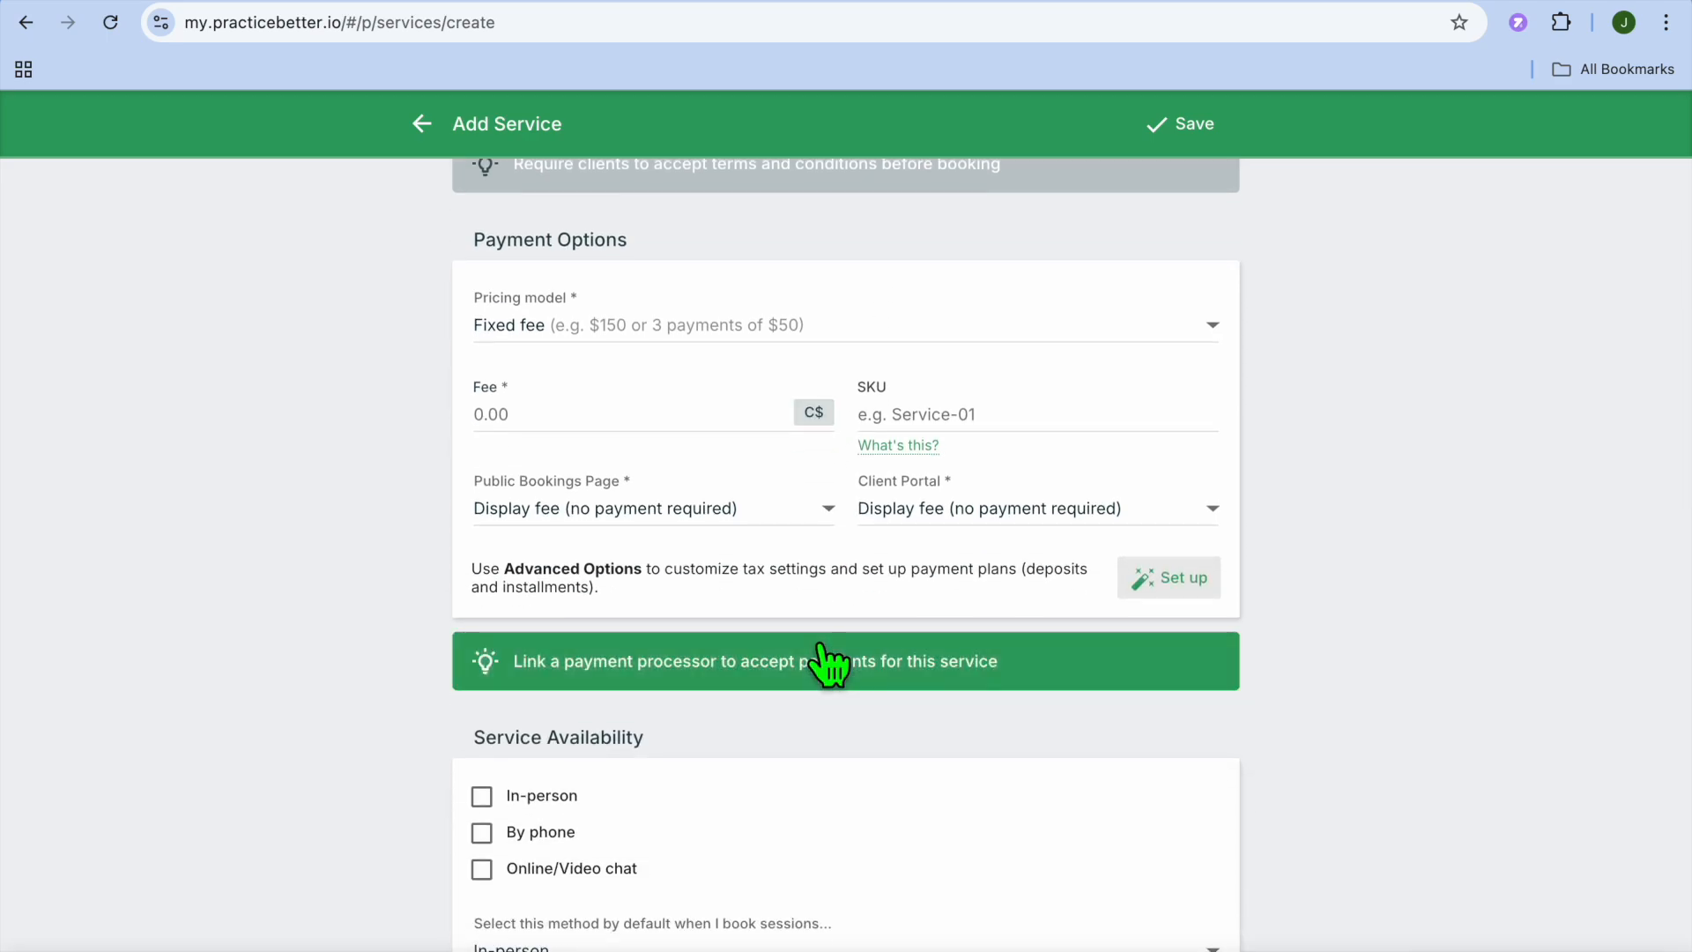
scroll(826, 663, down, 1)
click(778, 303)
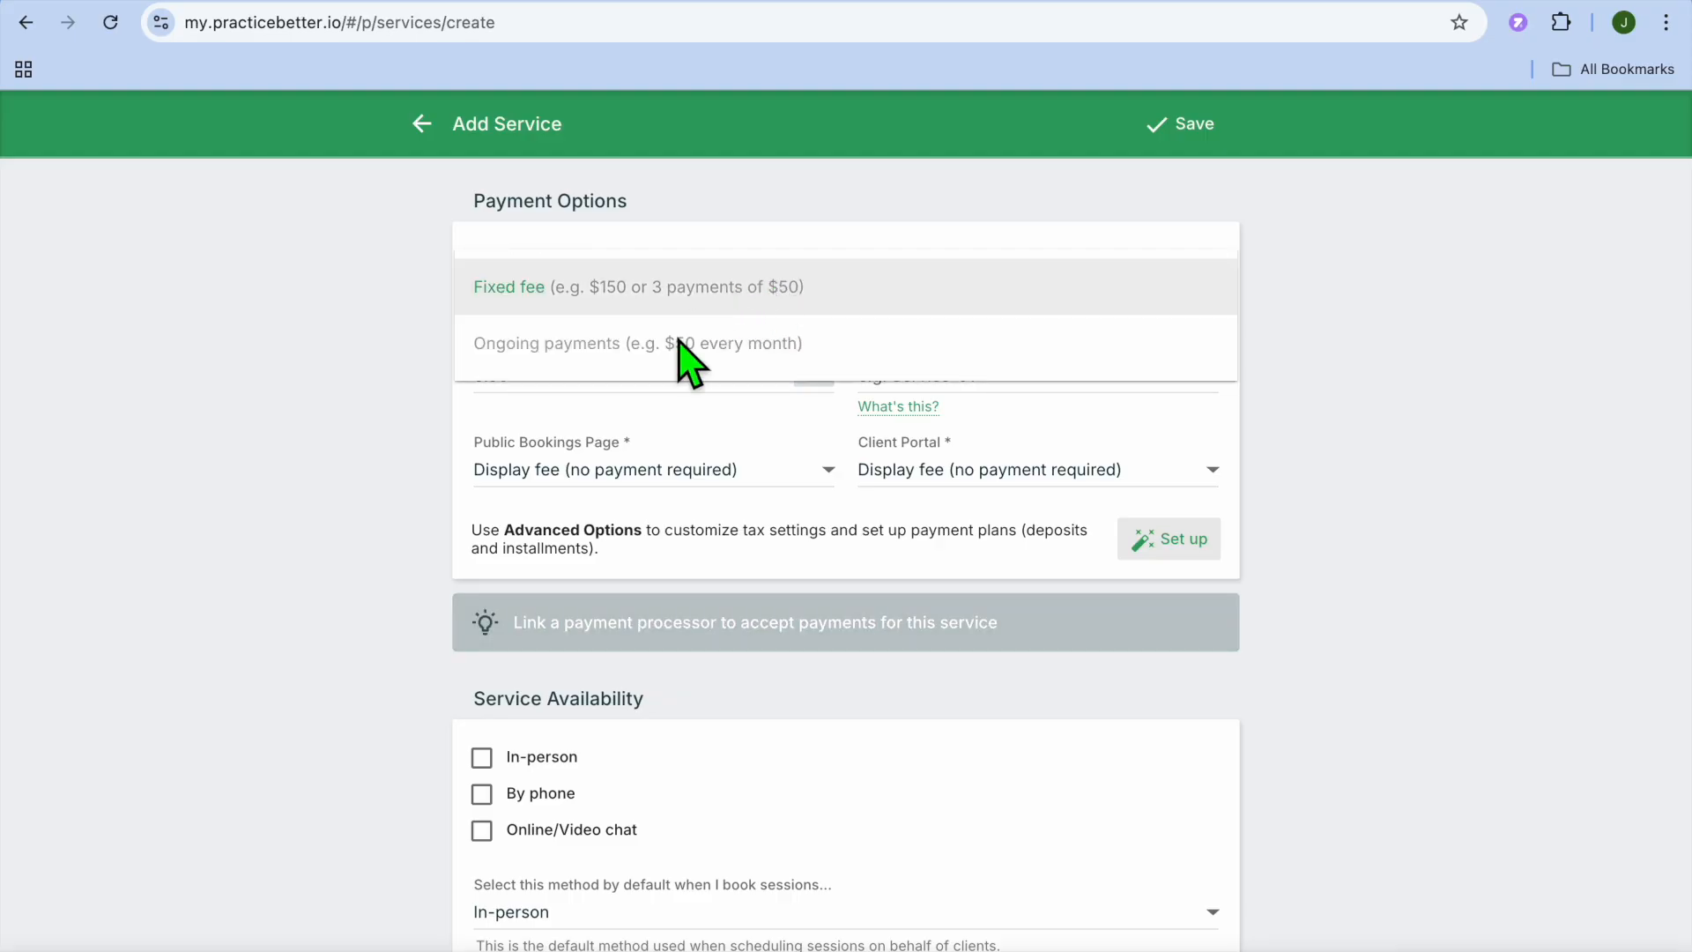
click(714, 382)
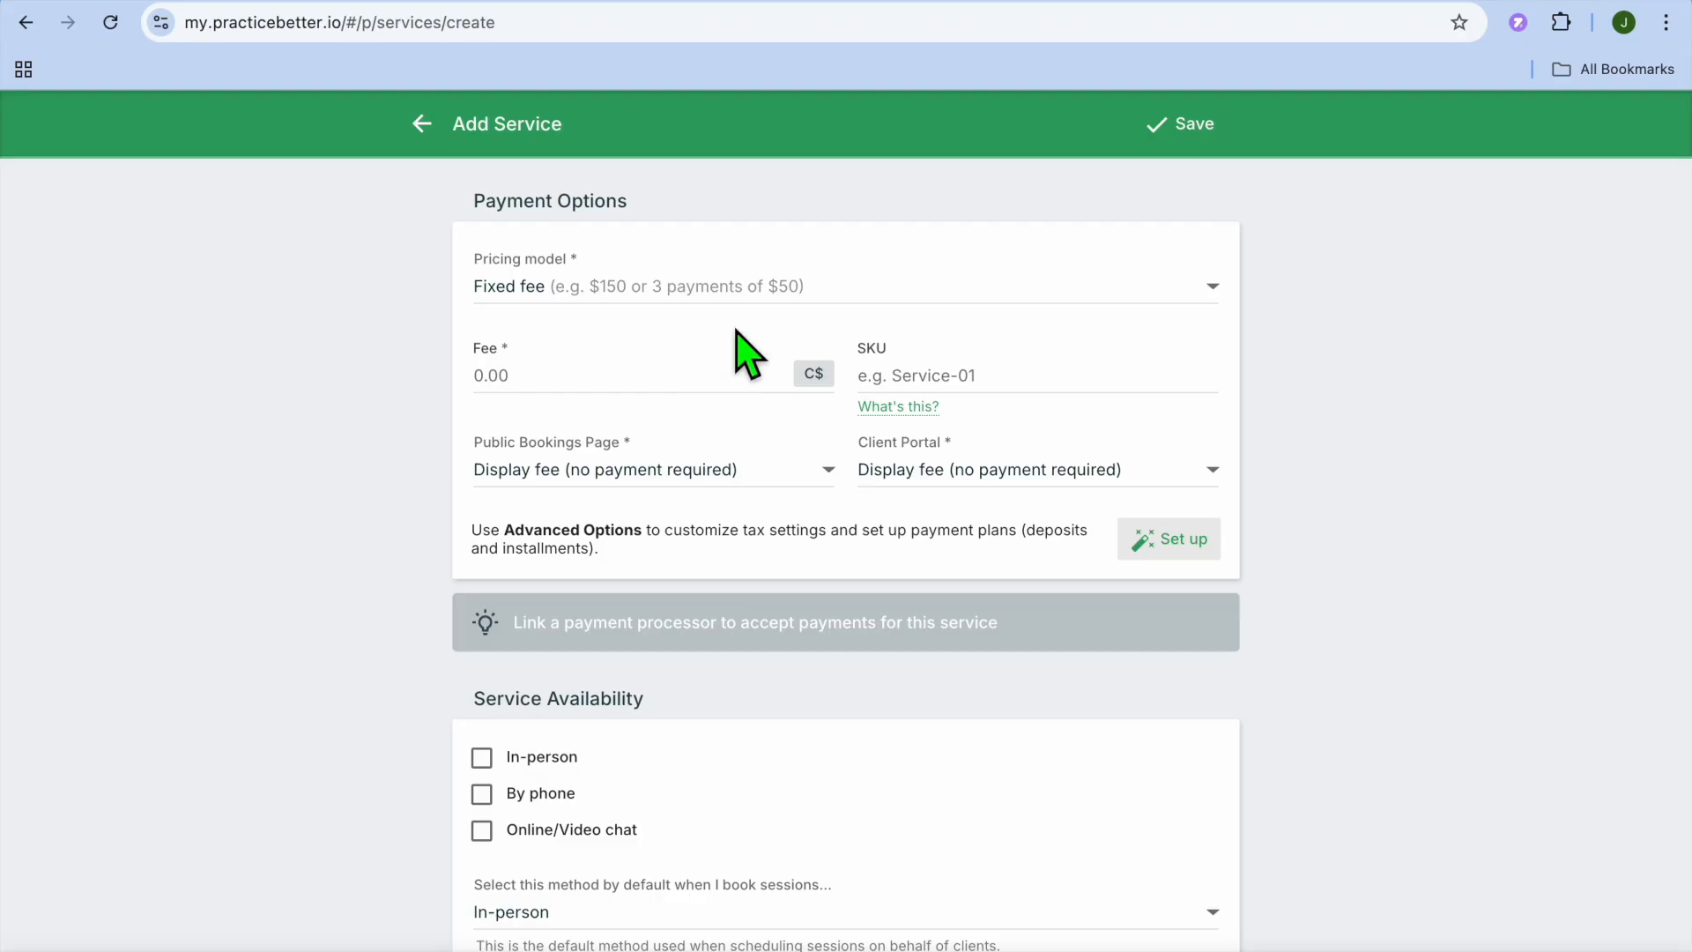
click(900, 284)
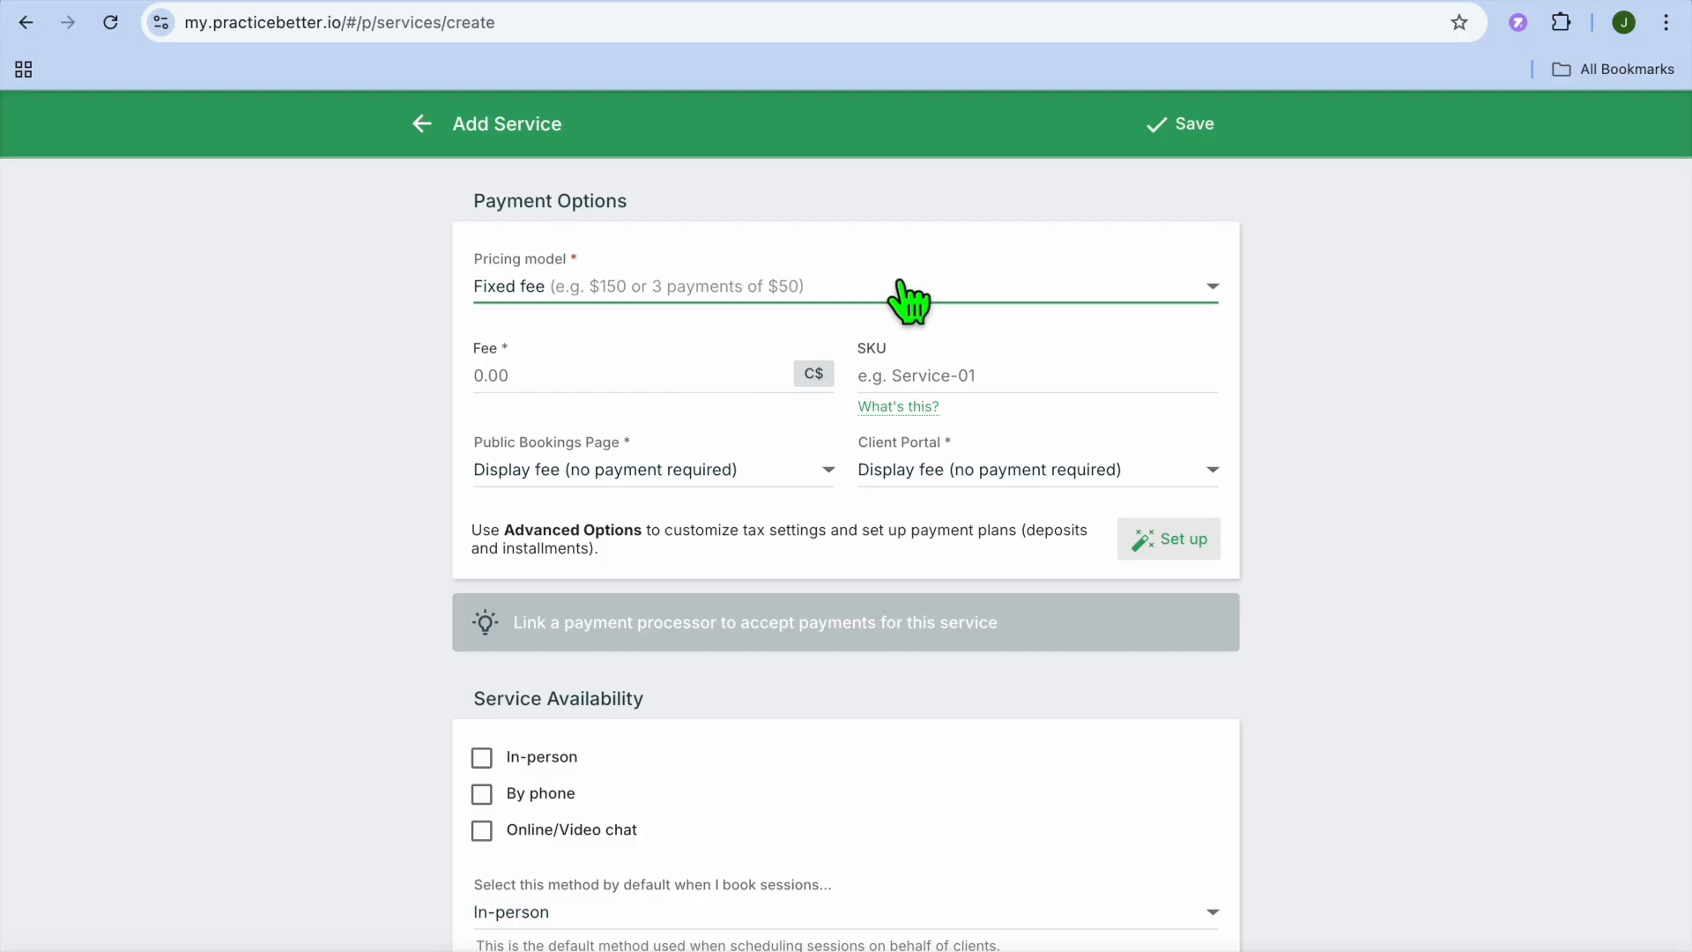
click(908, 300)
Set the service fee to 56 and view the currency selection, keeping Canadian Dollar.
click(705, 384)
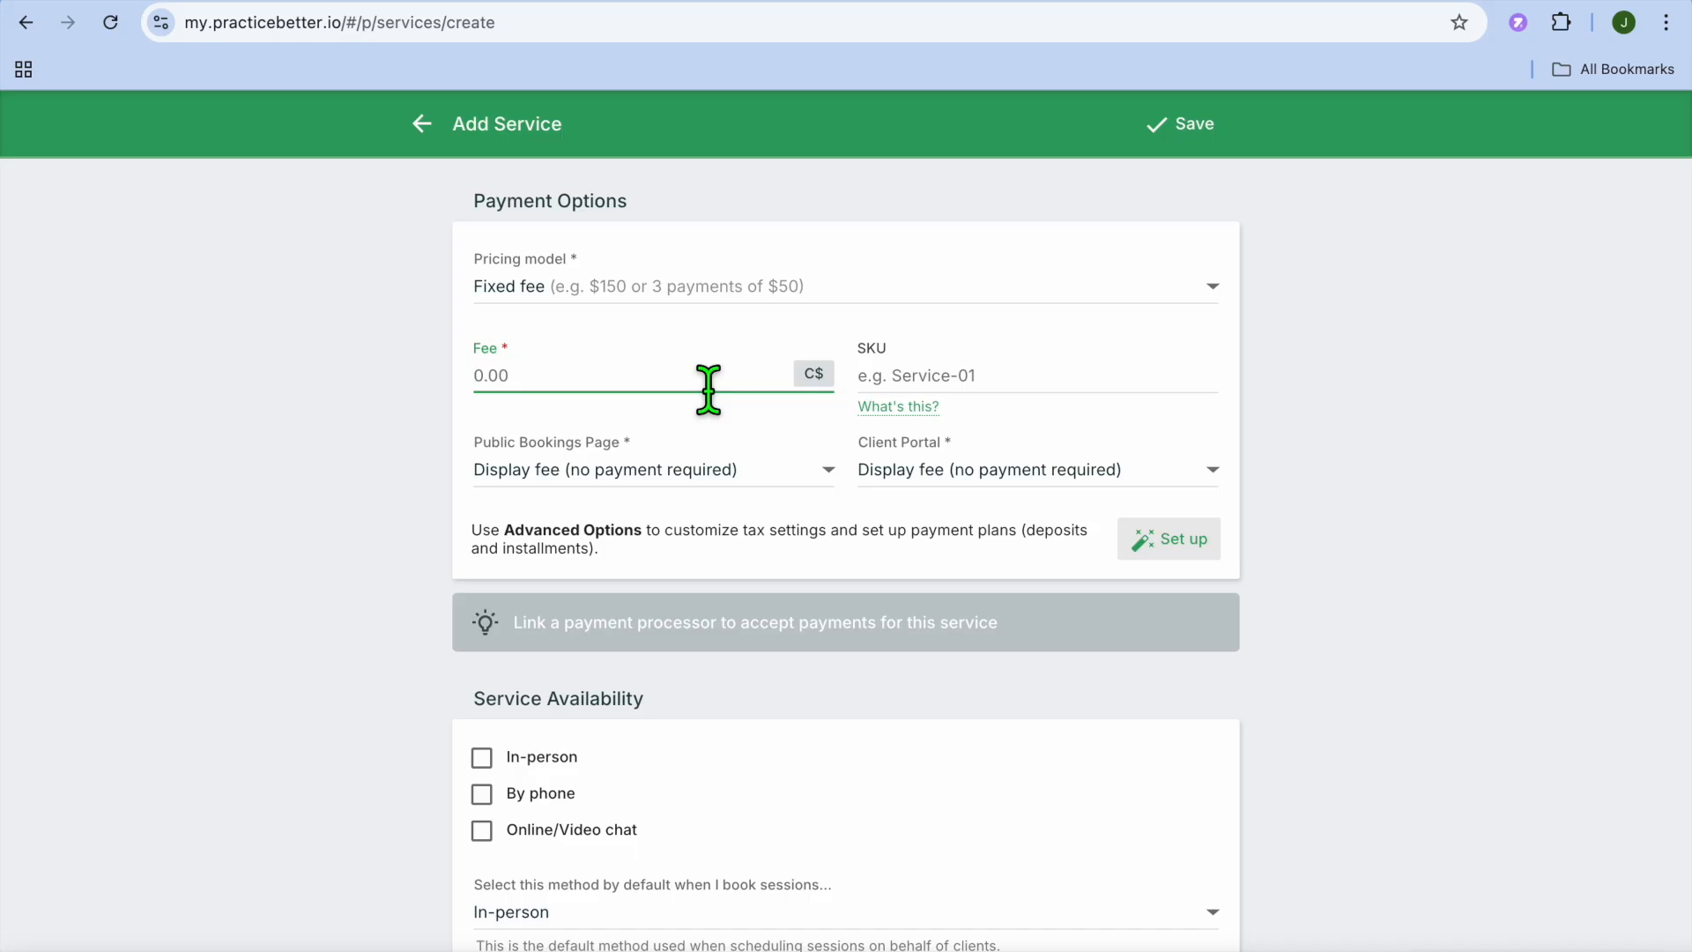
text(56)
click(818, 375)
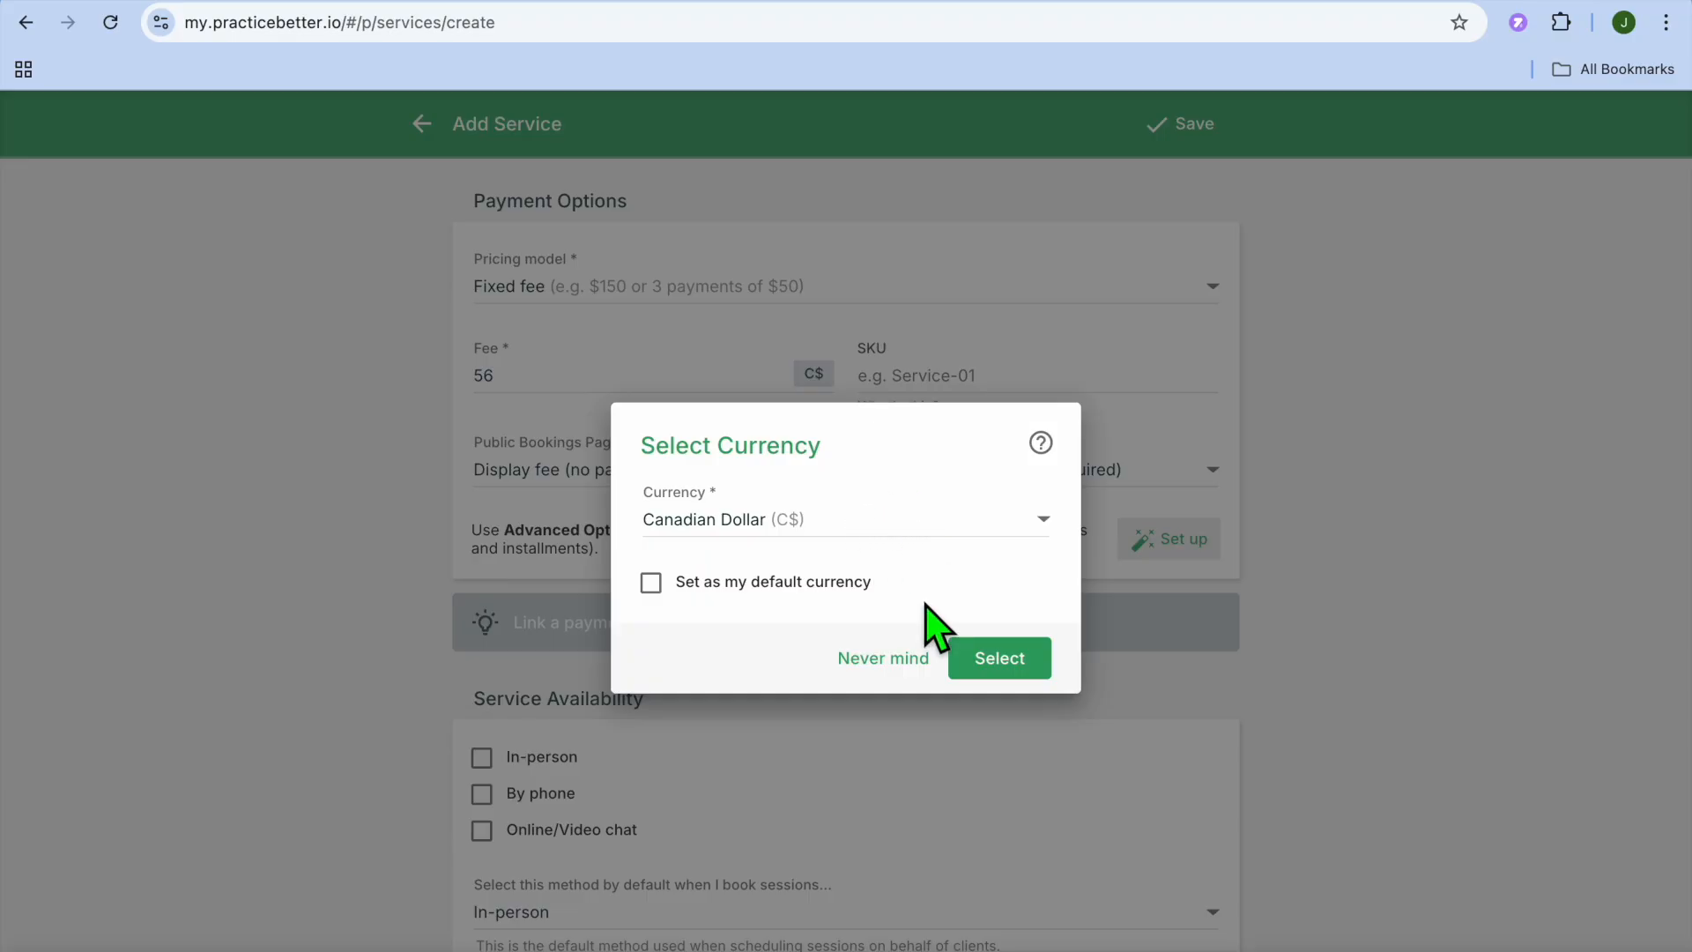
click(907, 672)
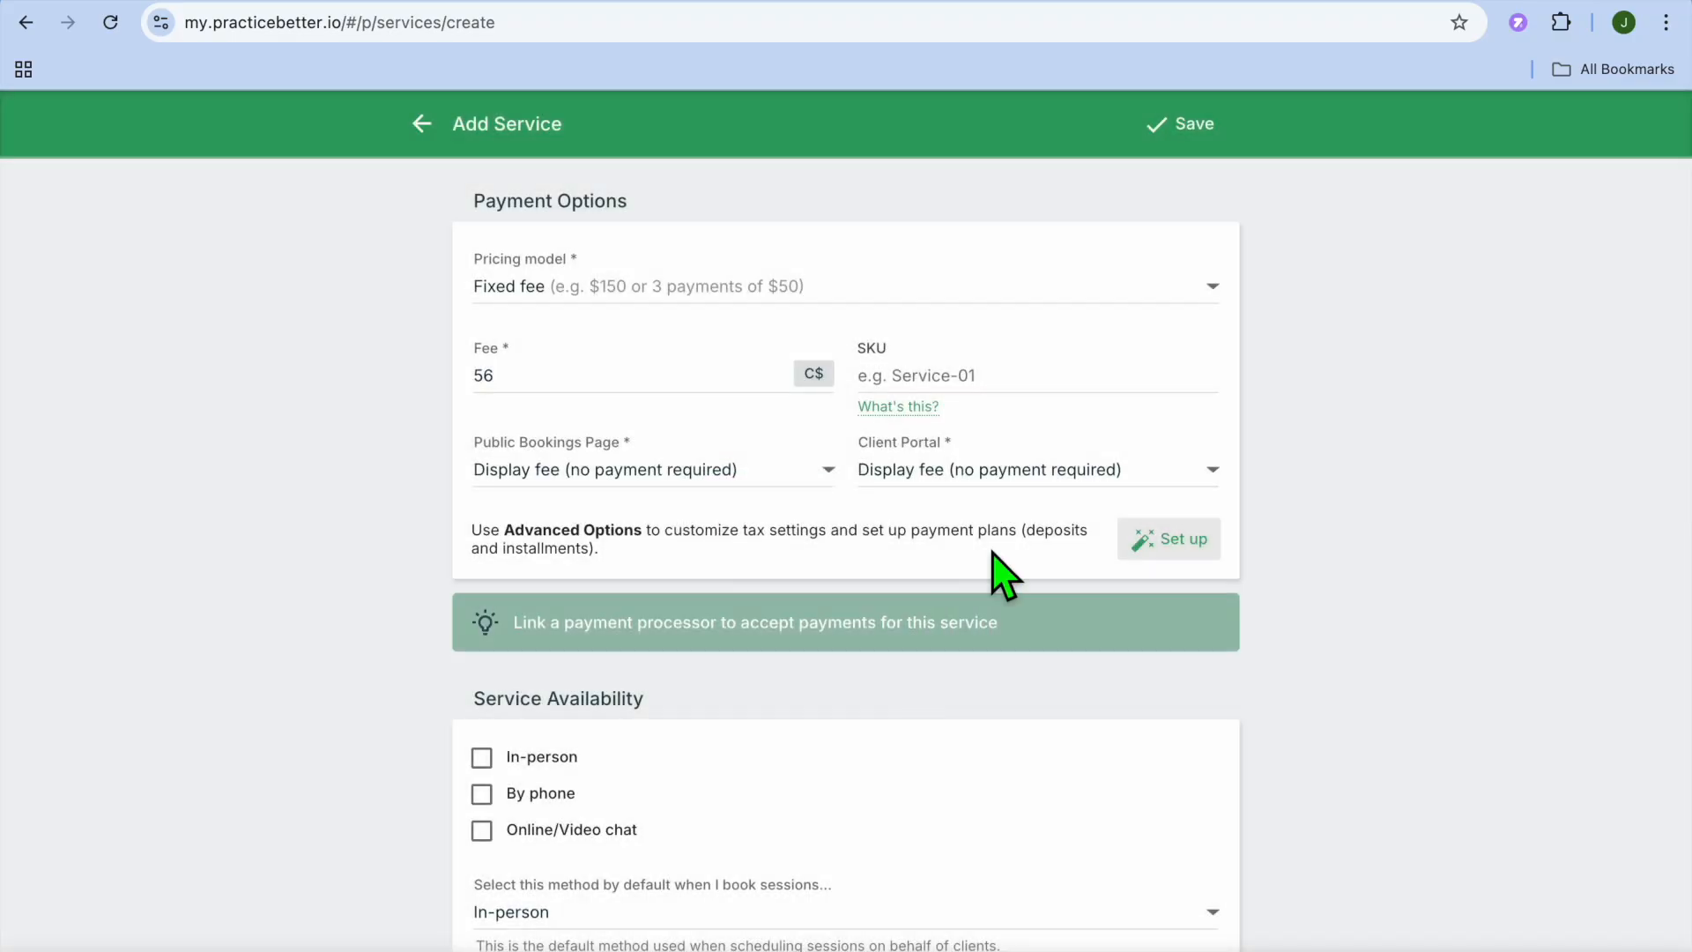
Make the service available by Online/Video chat in its Service Availability settings.
scroll(1078, 493, down, 4)
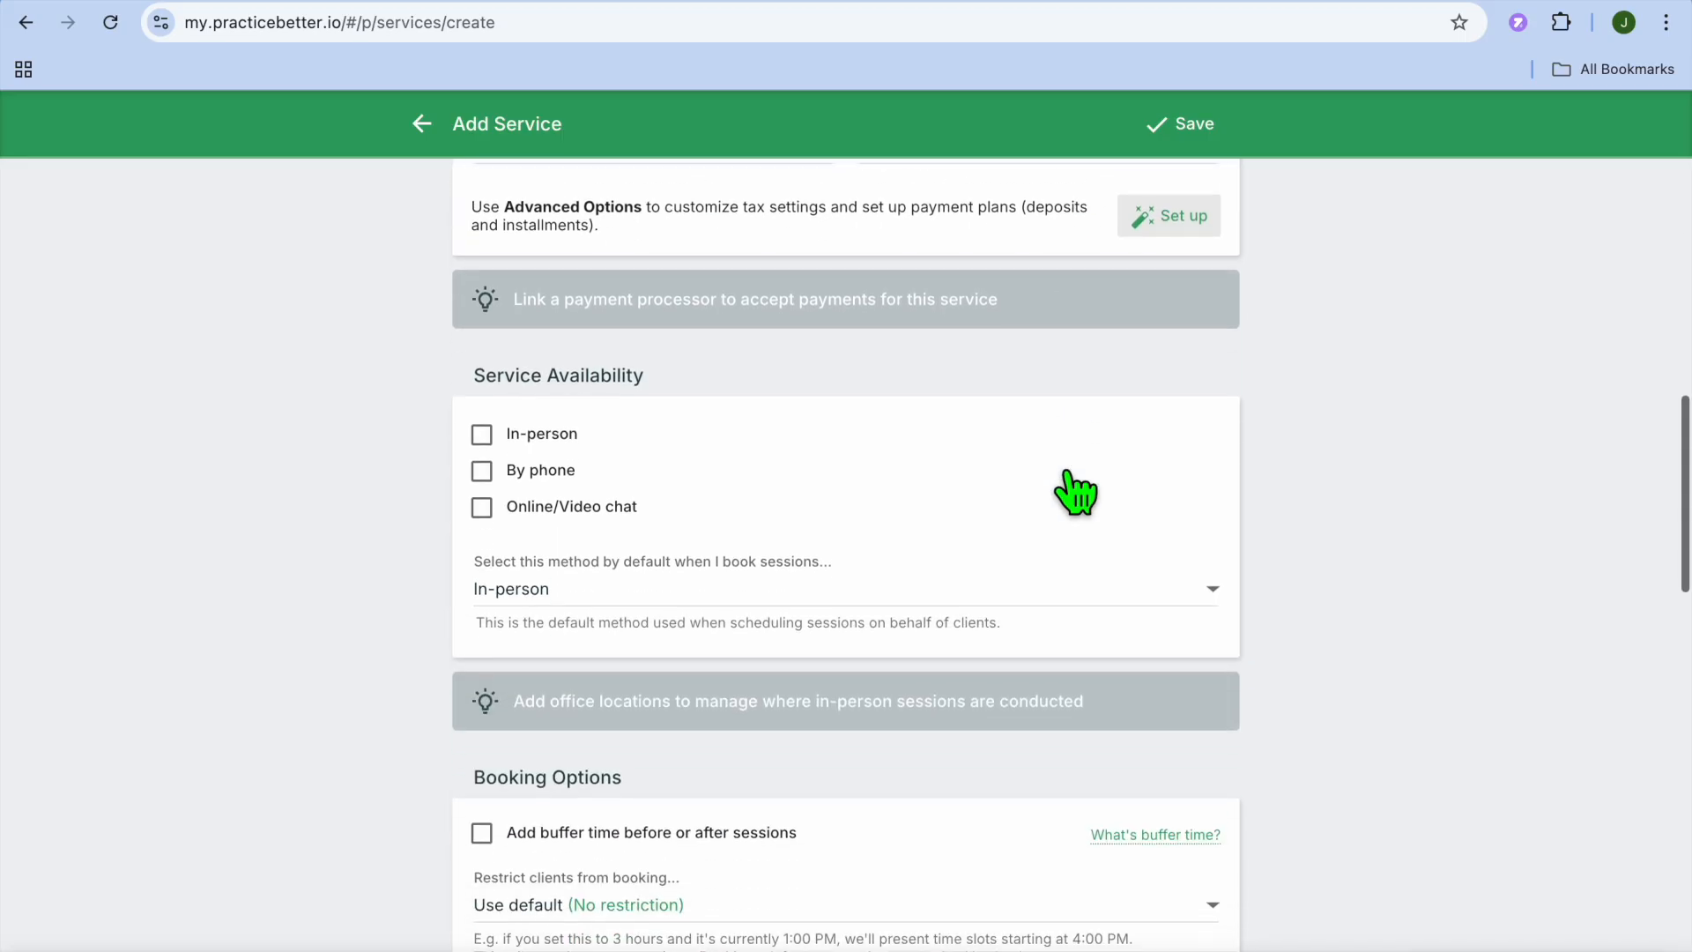
scroll(1077, 497, down, 1)
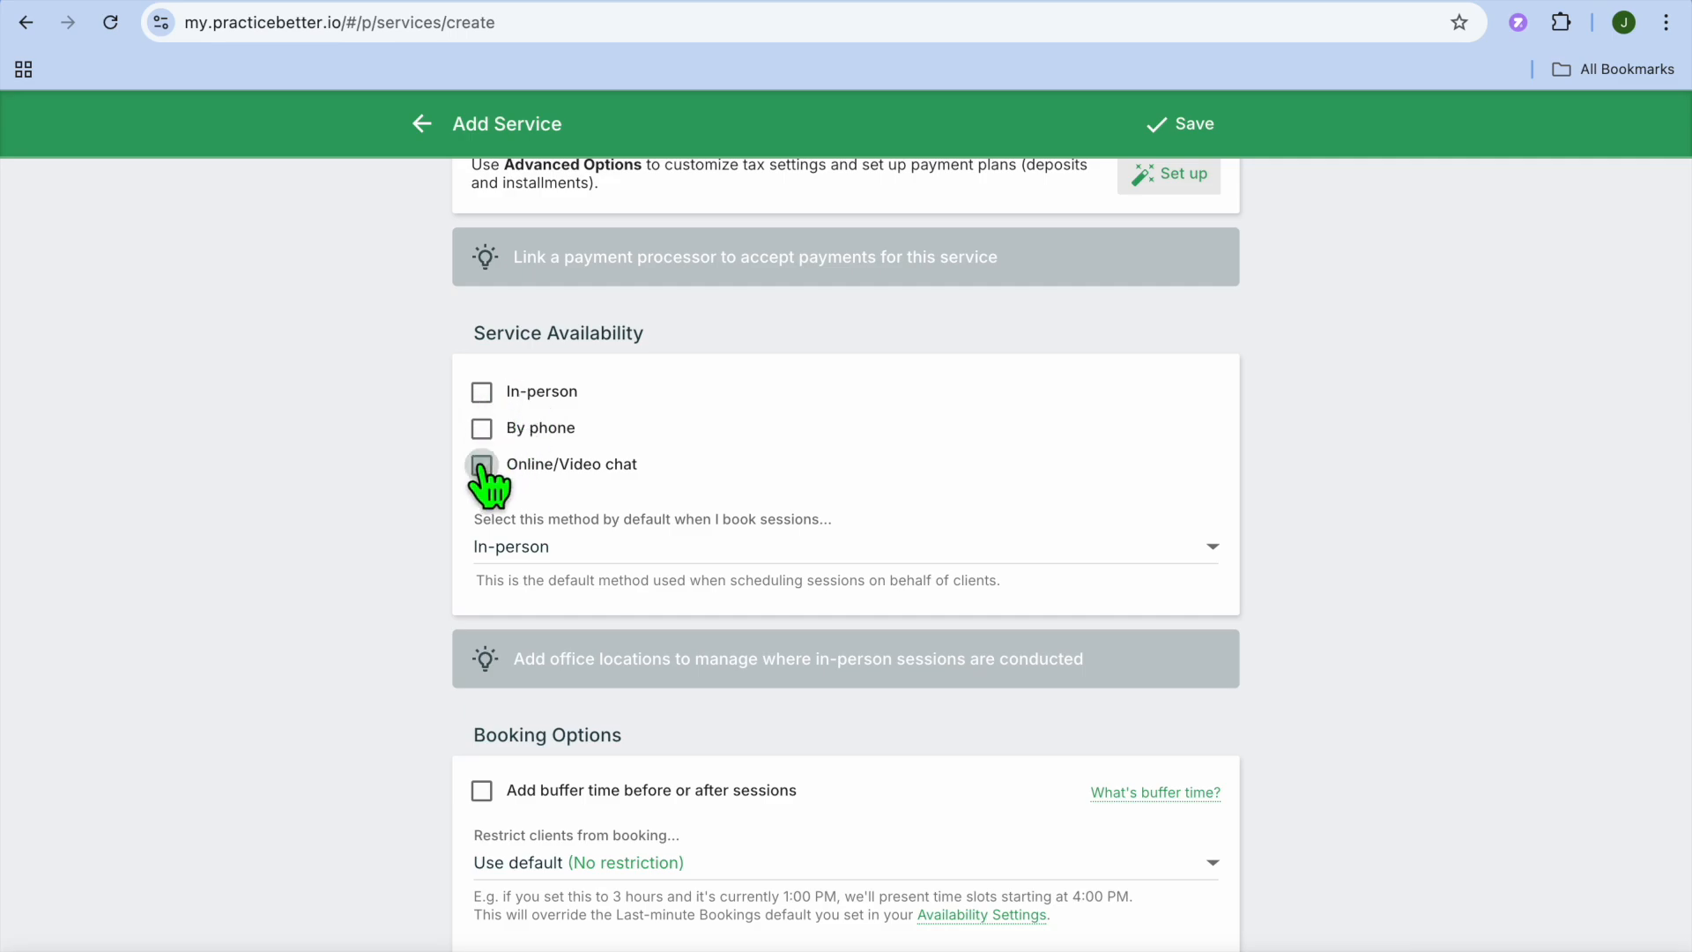
scroll(704, 552, down, 3)
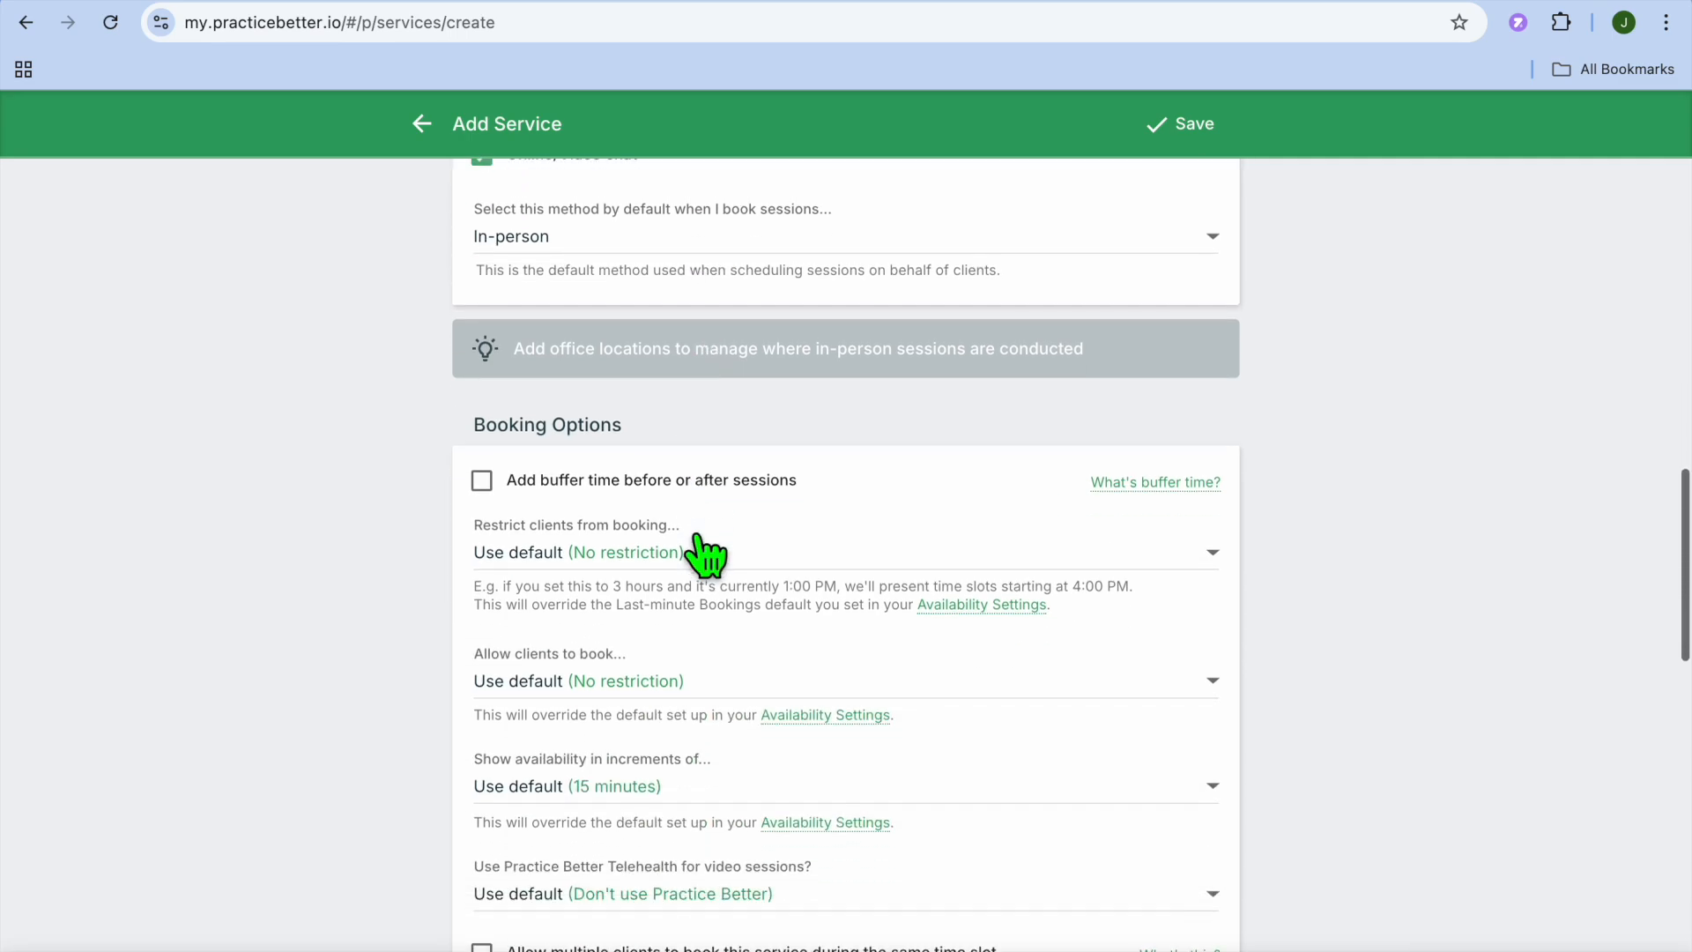
Set the service's booking button label to "book now" and its confirmation label to "thank you".
scroll(705, 556, down, 2)
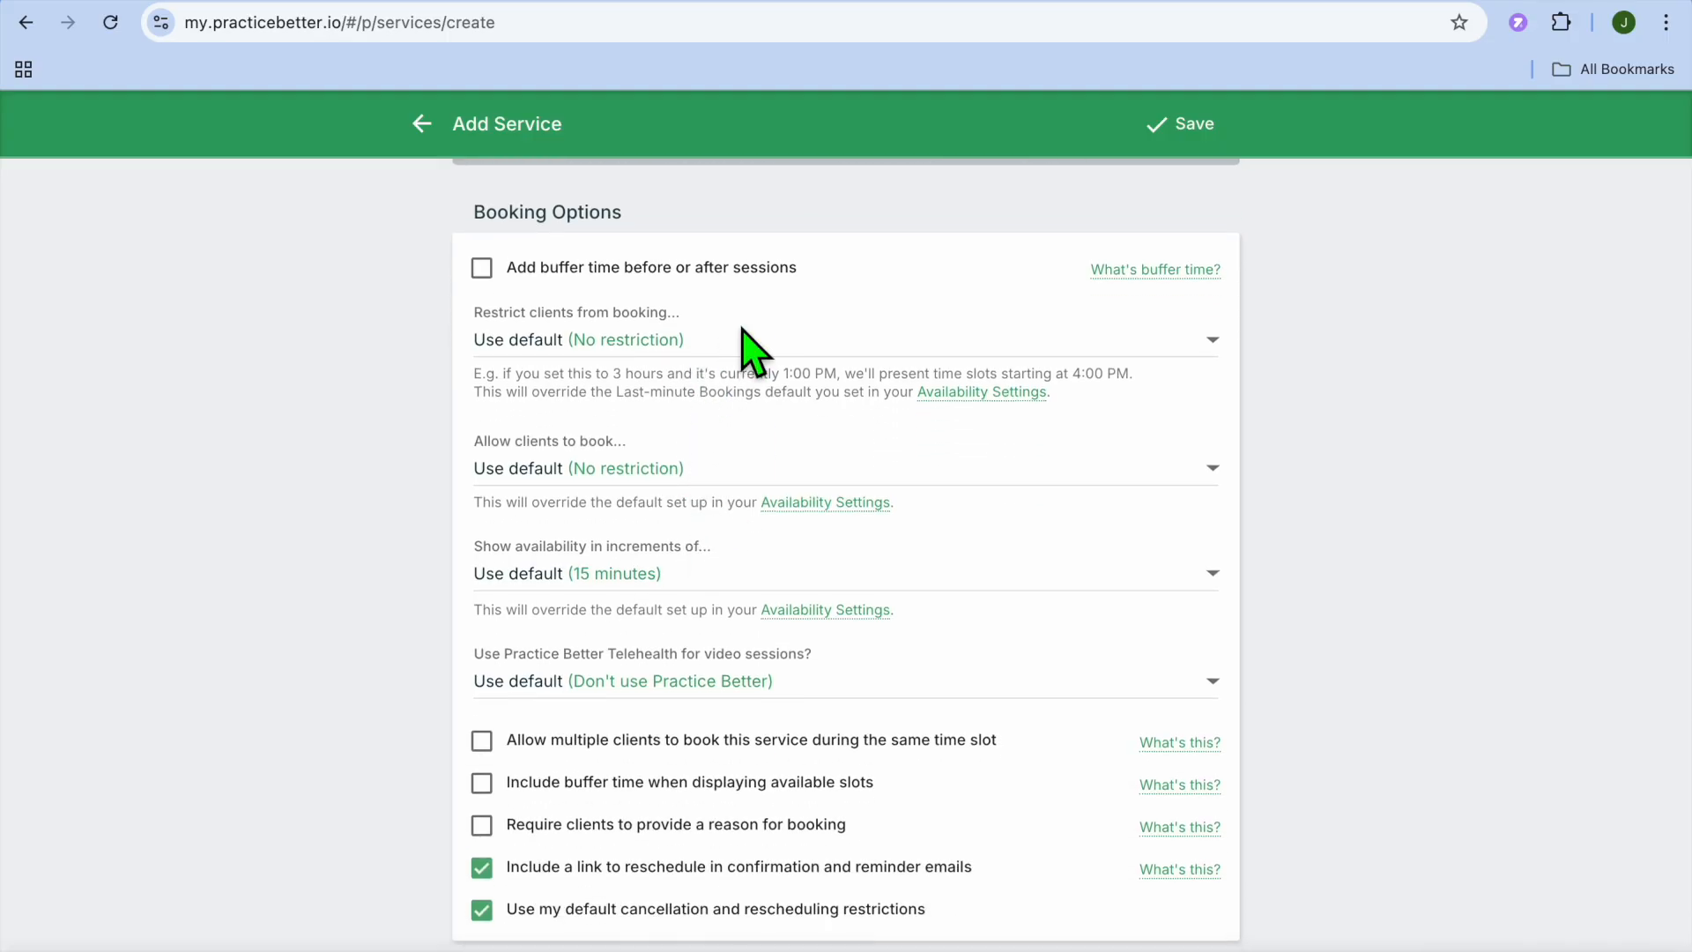
scroll(786, 480, down, 7)
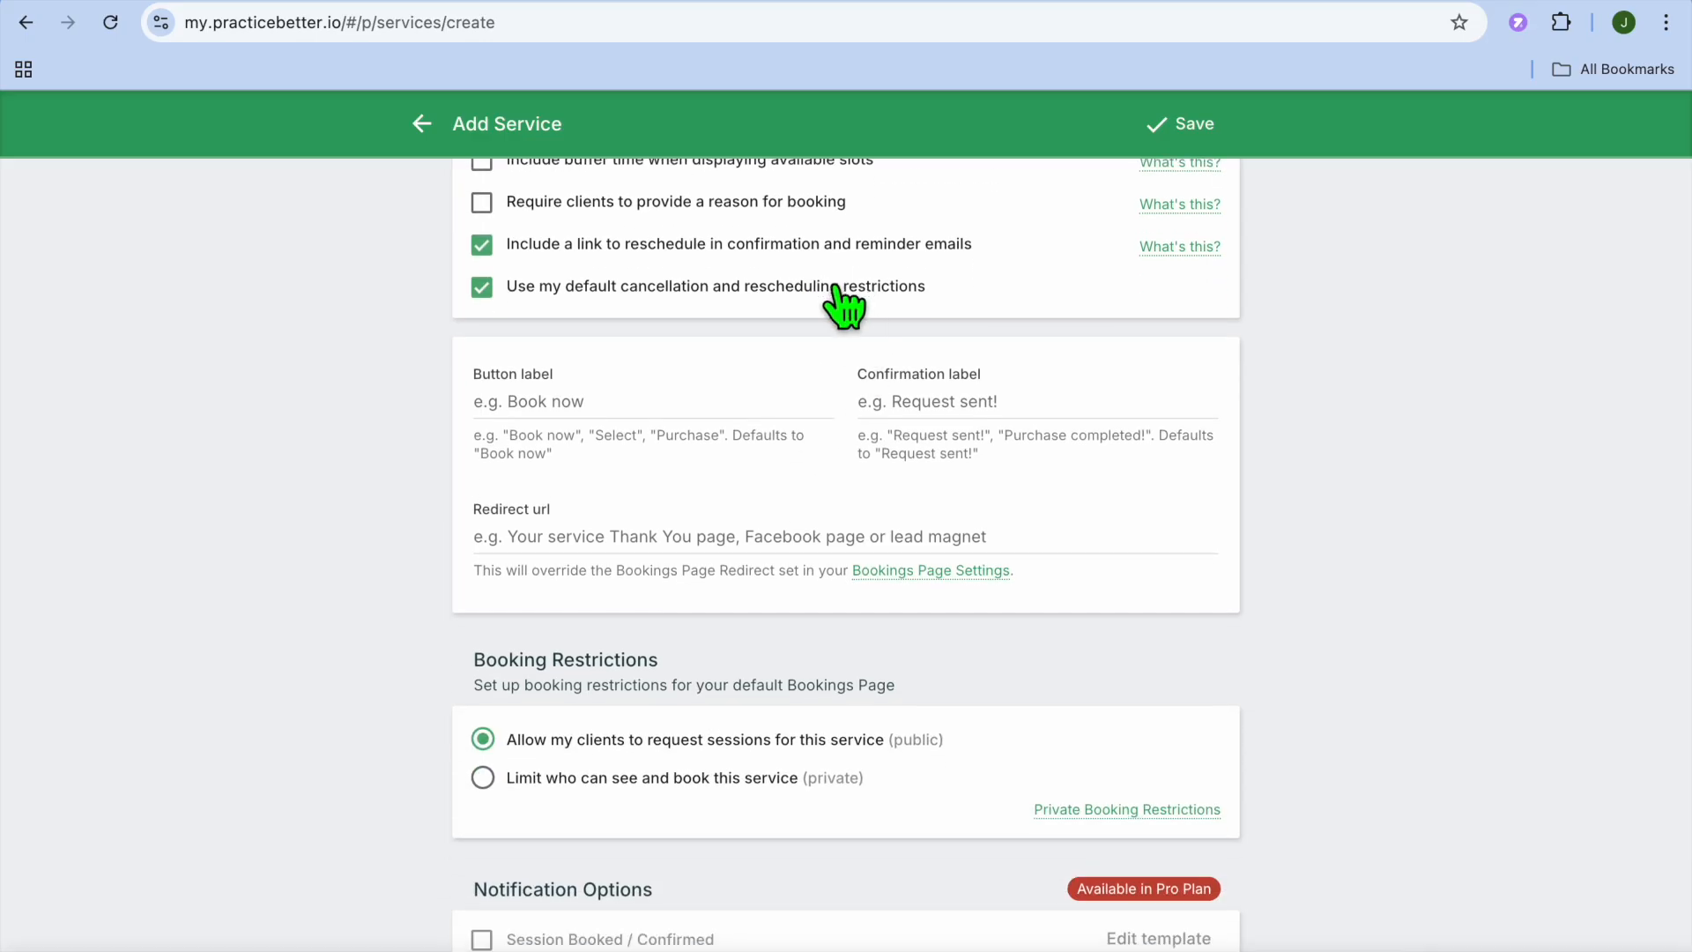
scroll(837, 297, down, 1)
click(666, 381)
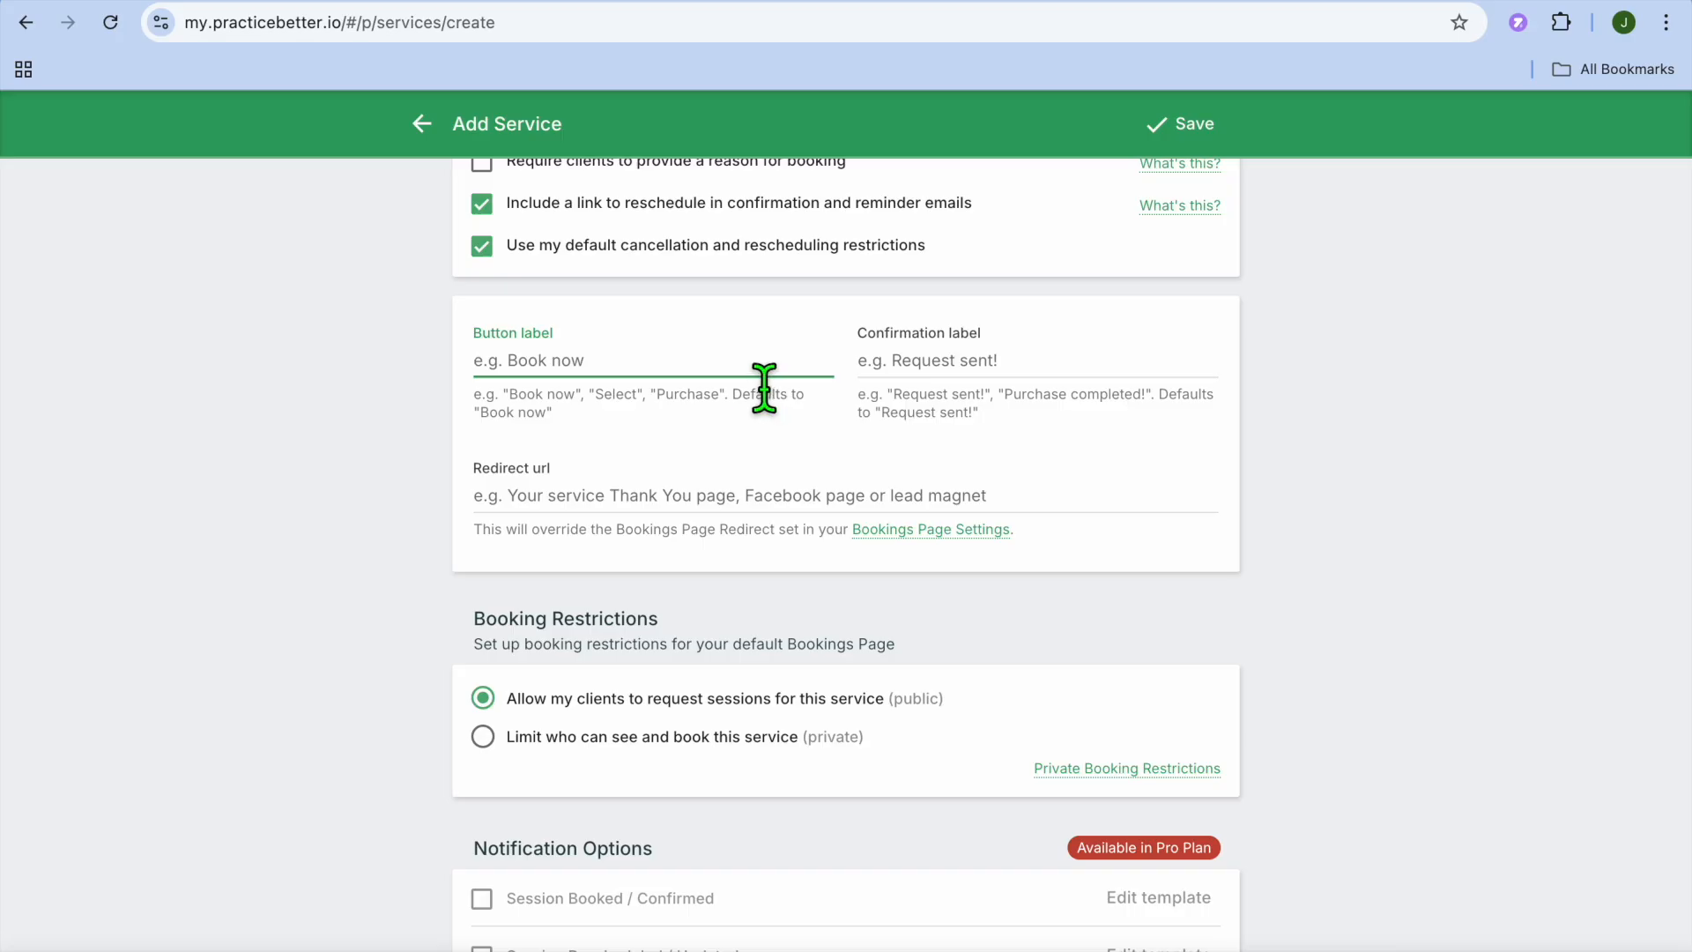
text(book now)
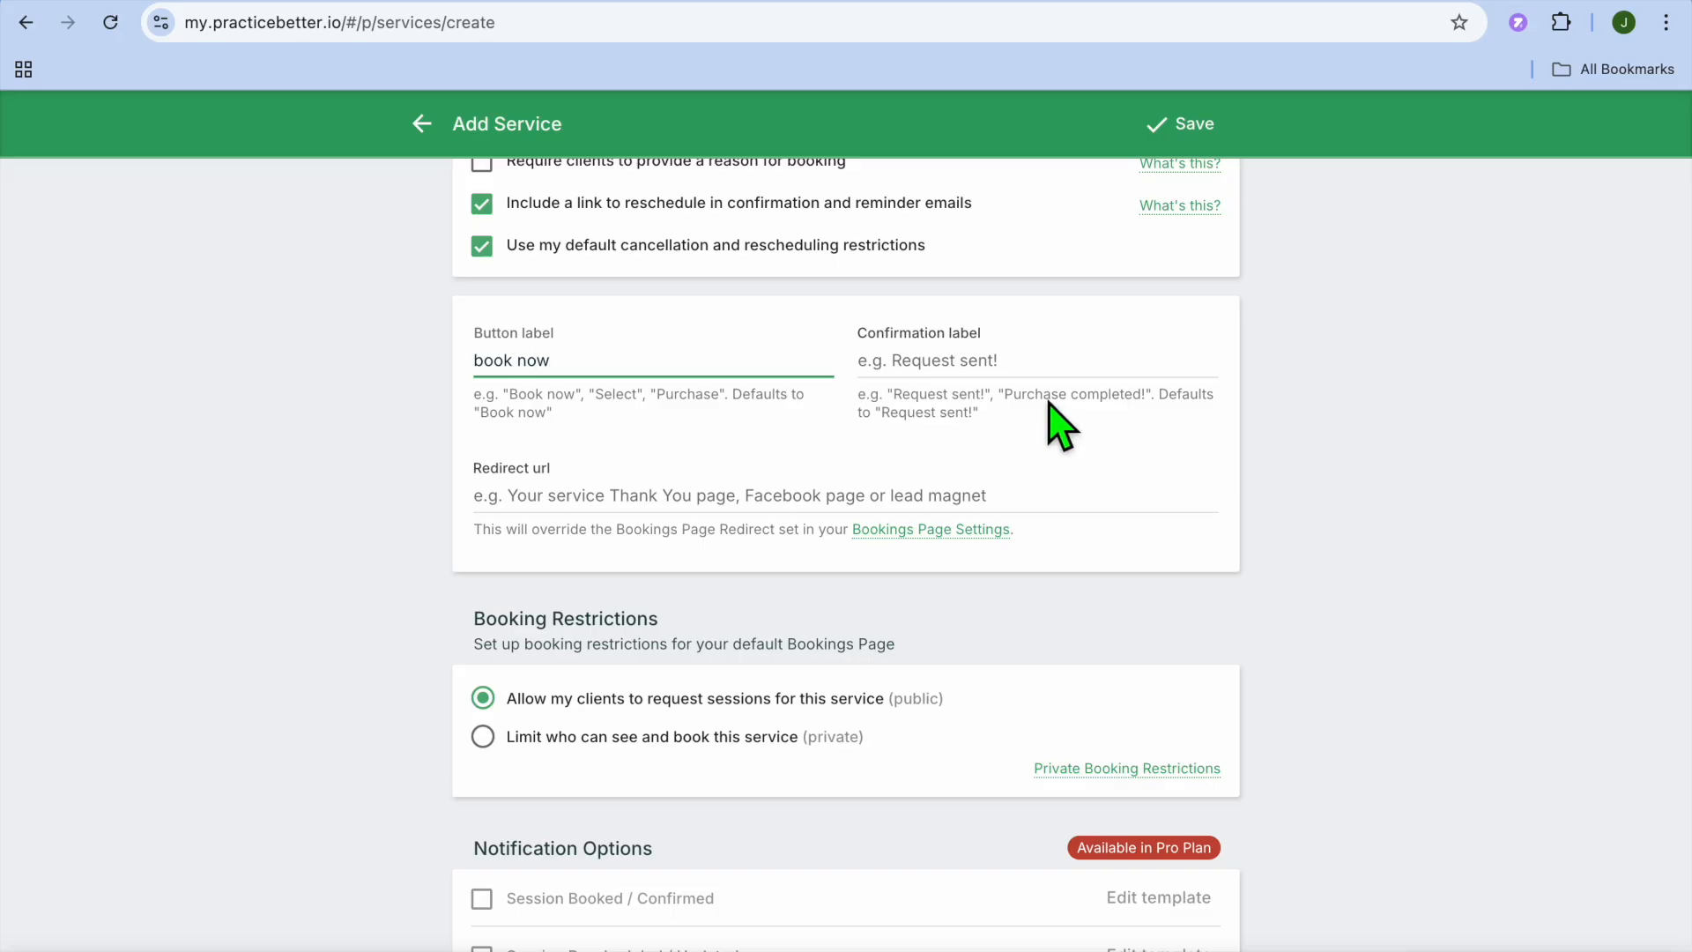
scroll(1060, 428, down, 2)
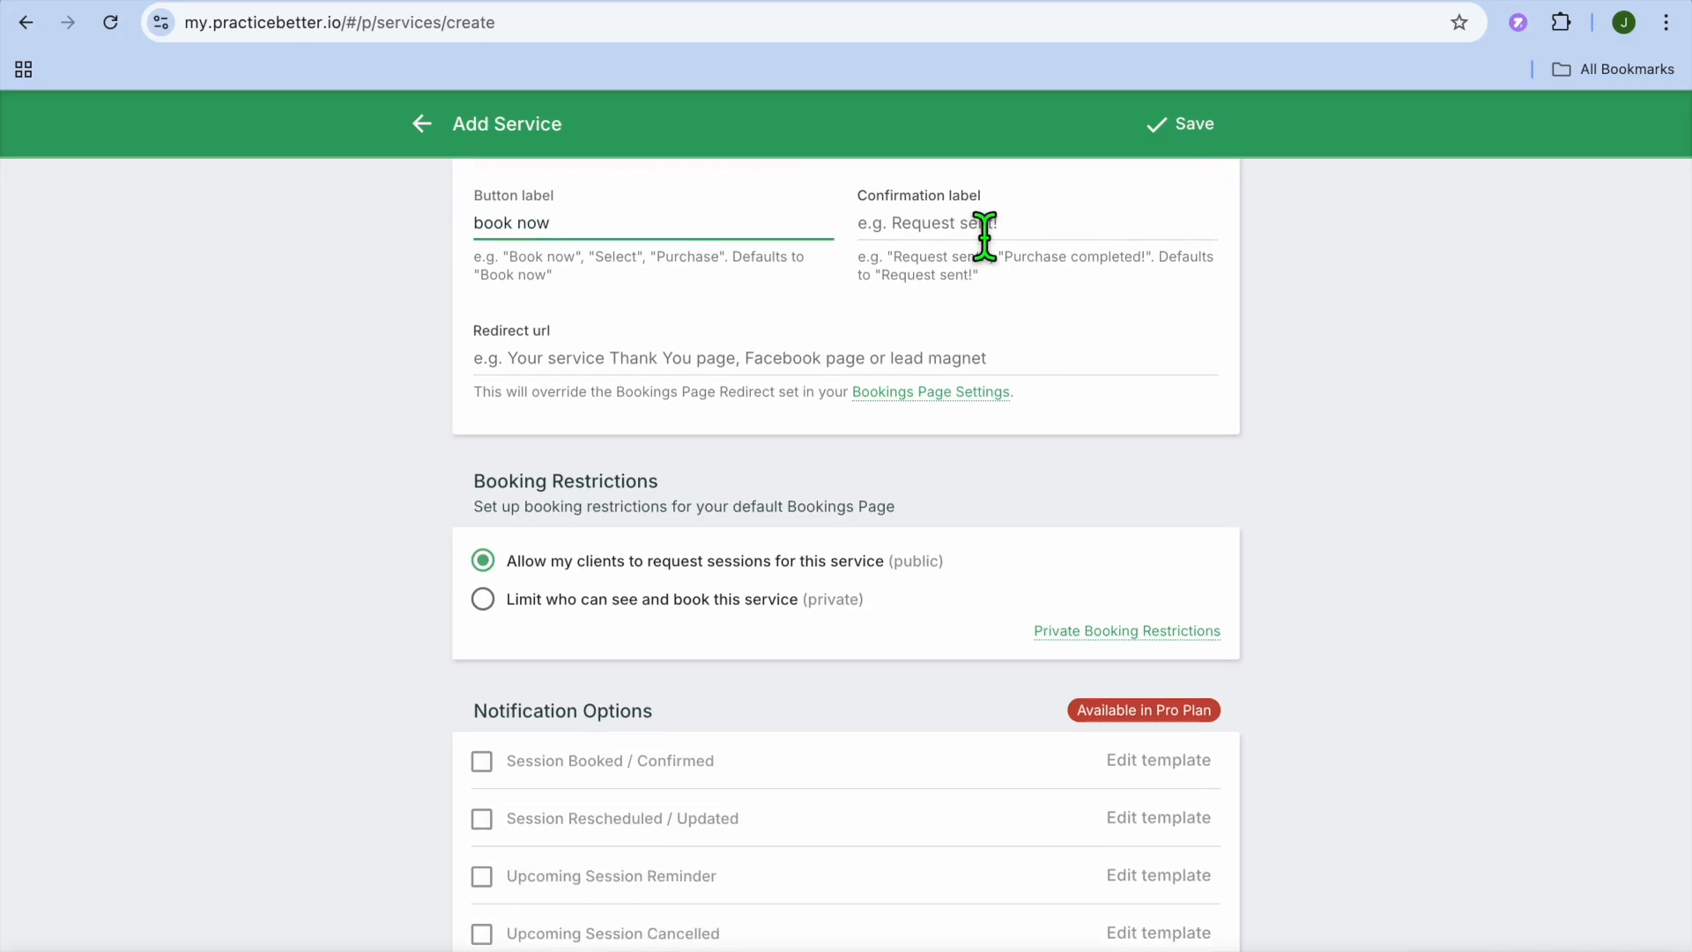
click(1054, 252)
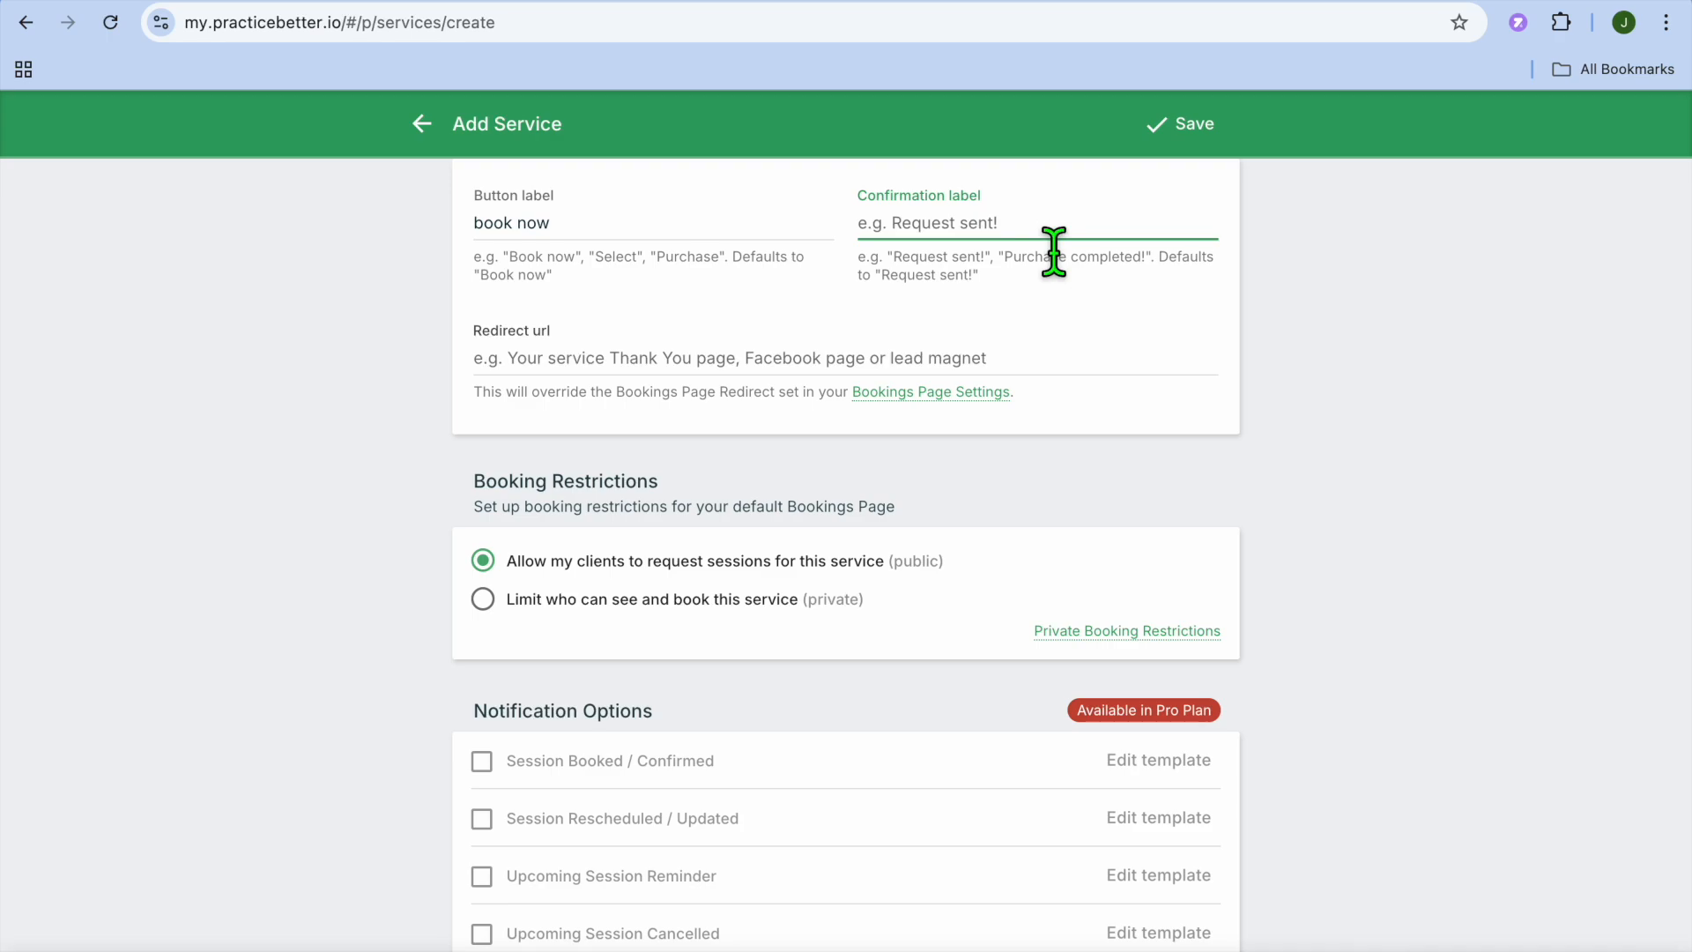
text(thank you)
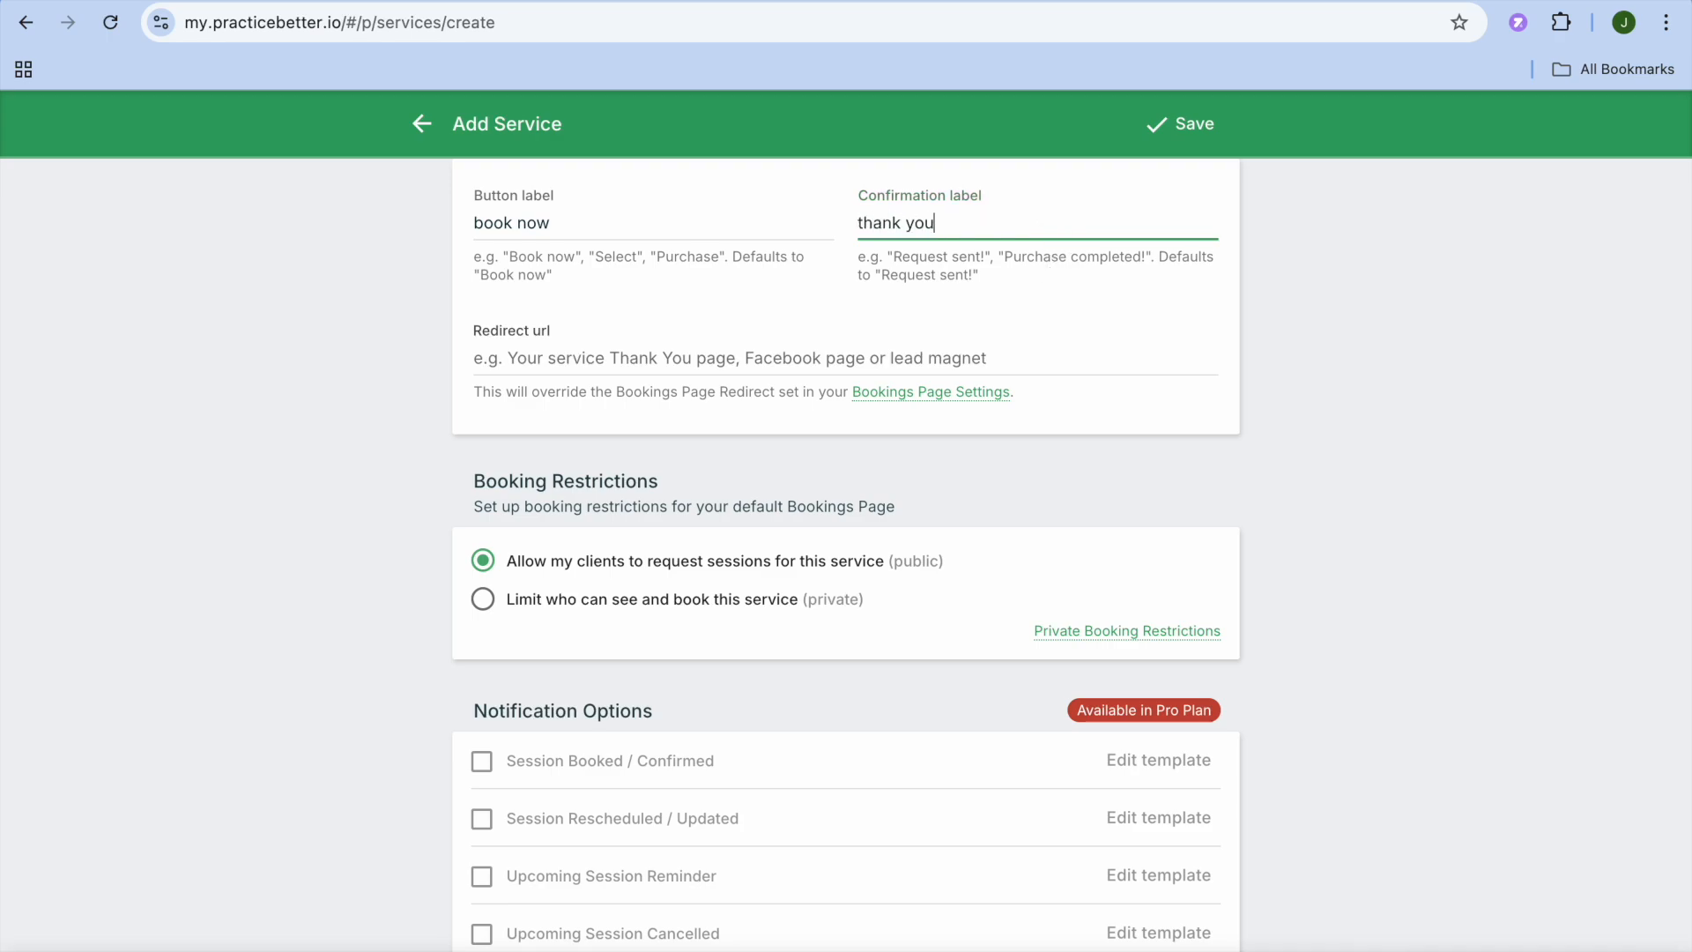
Review the booking restrictions, notification and reminder settings, and save the new consultation service.
scroll(1028, 351, down, 3)
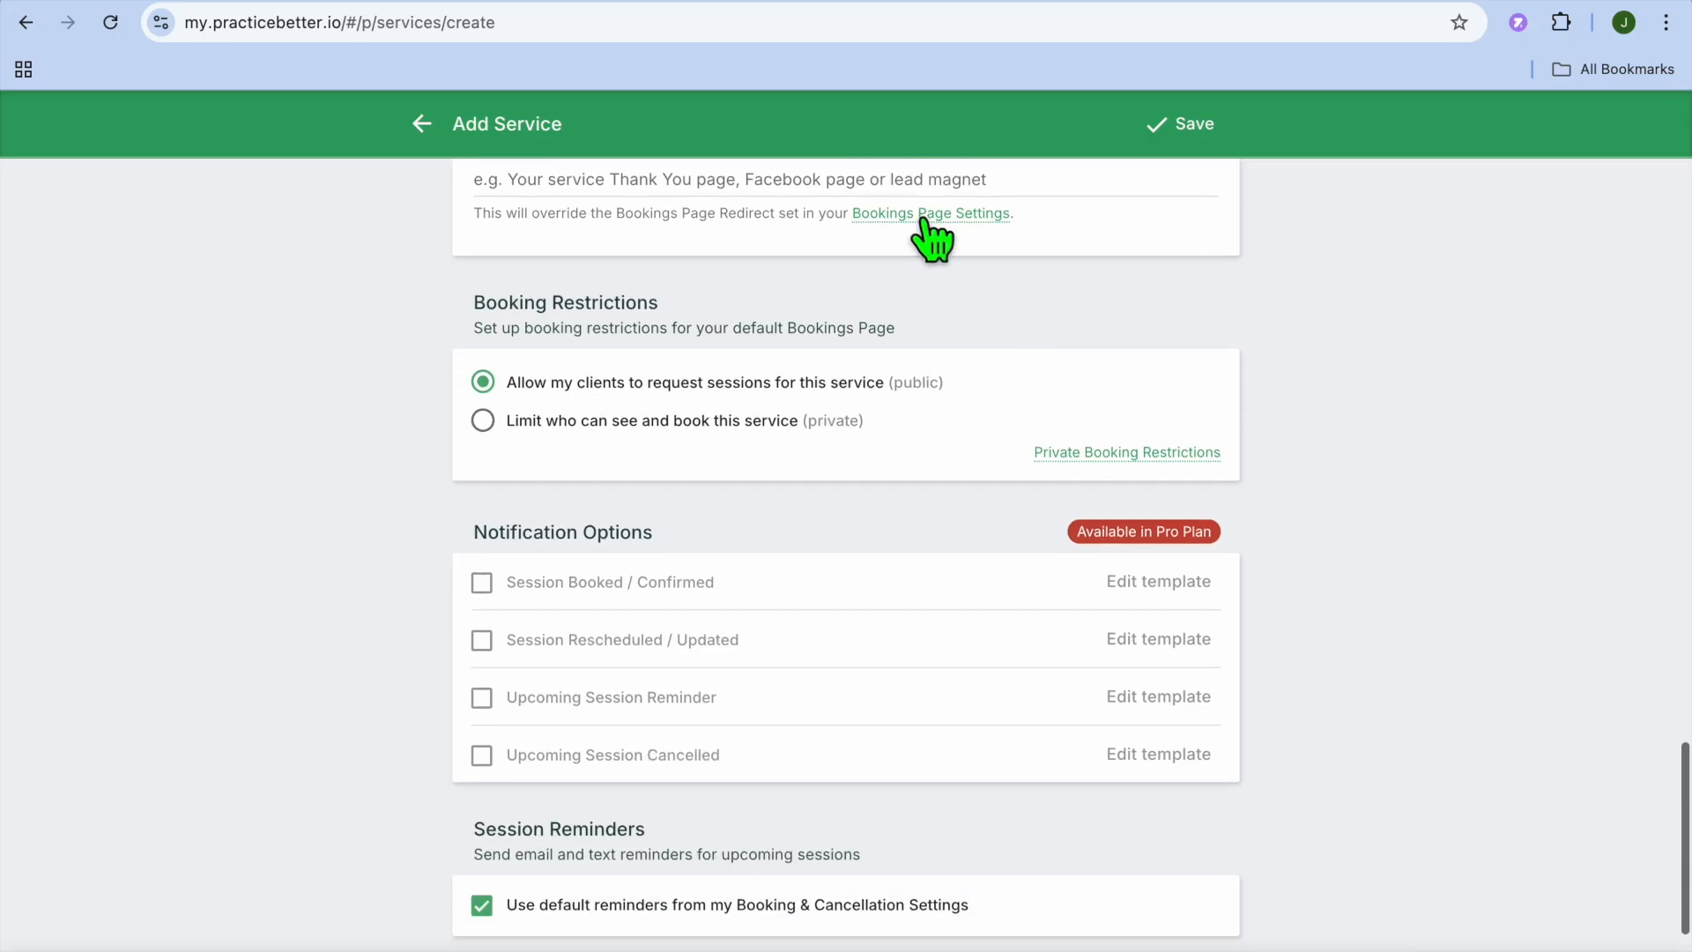
scroll(1028, 256, up, 1)
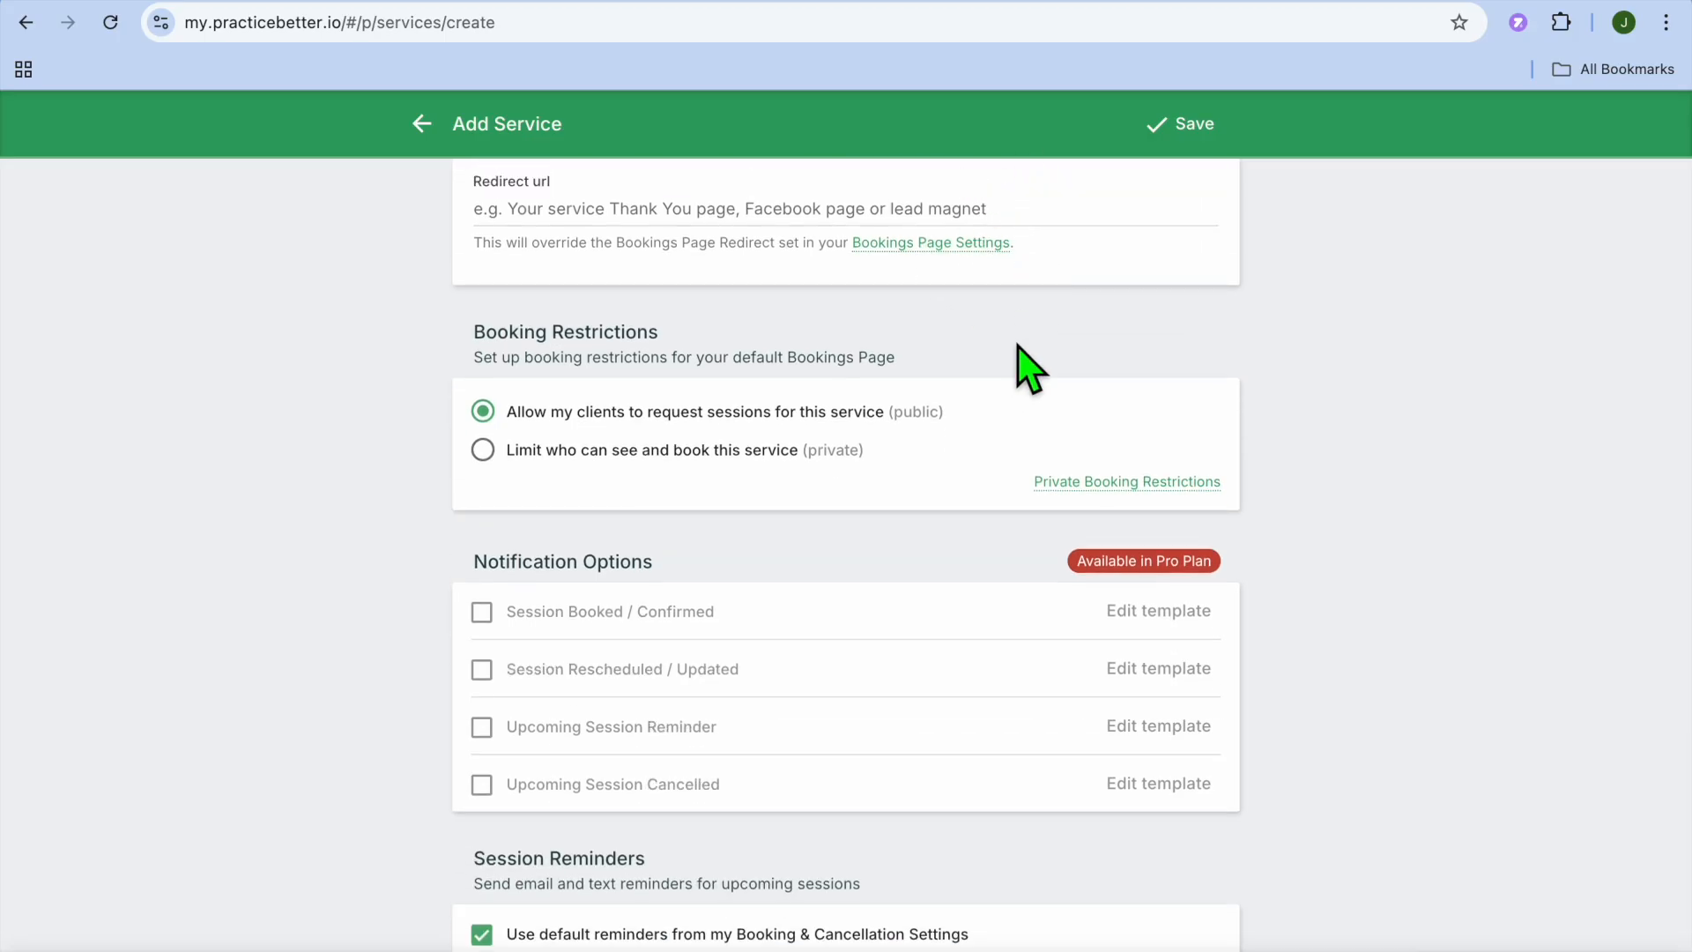
scroll(1028, 368, down, 2)
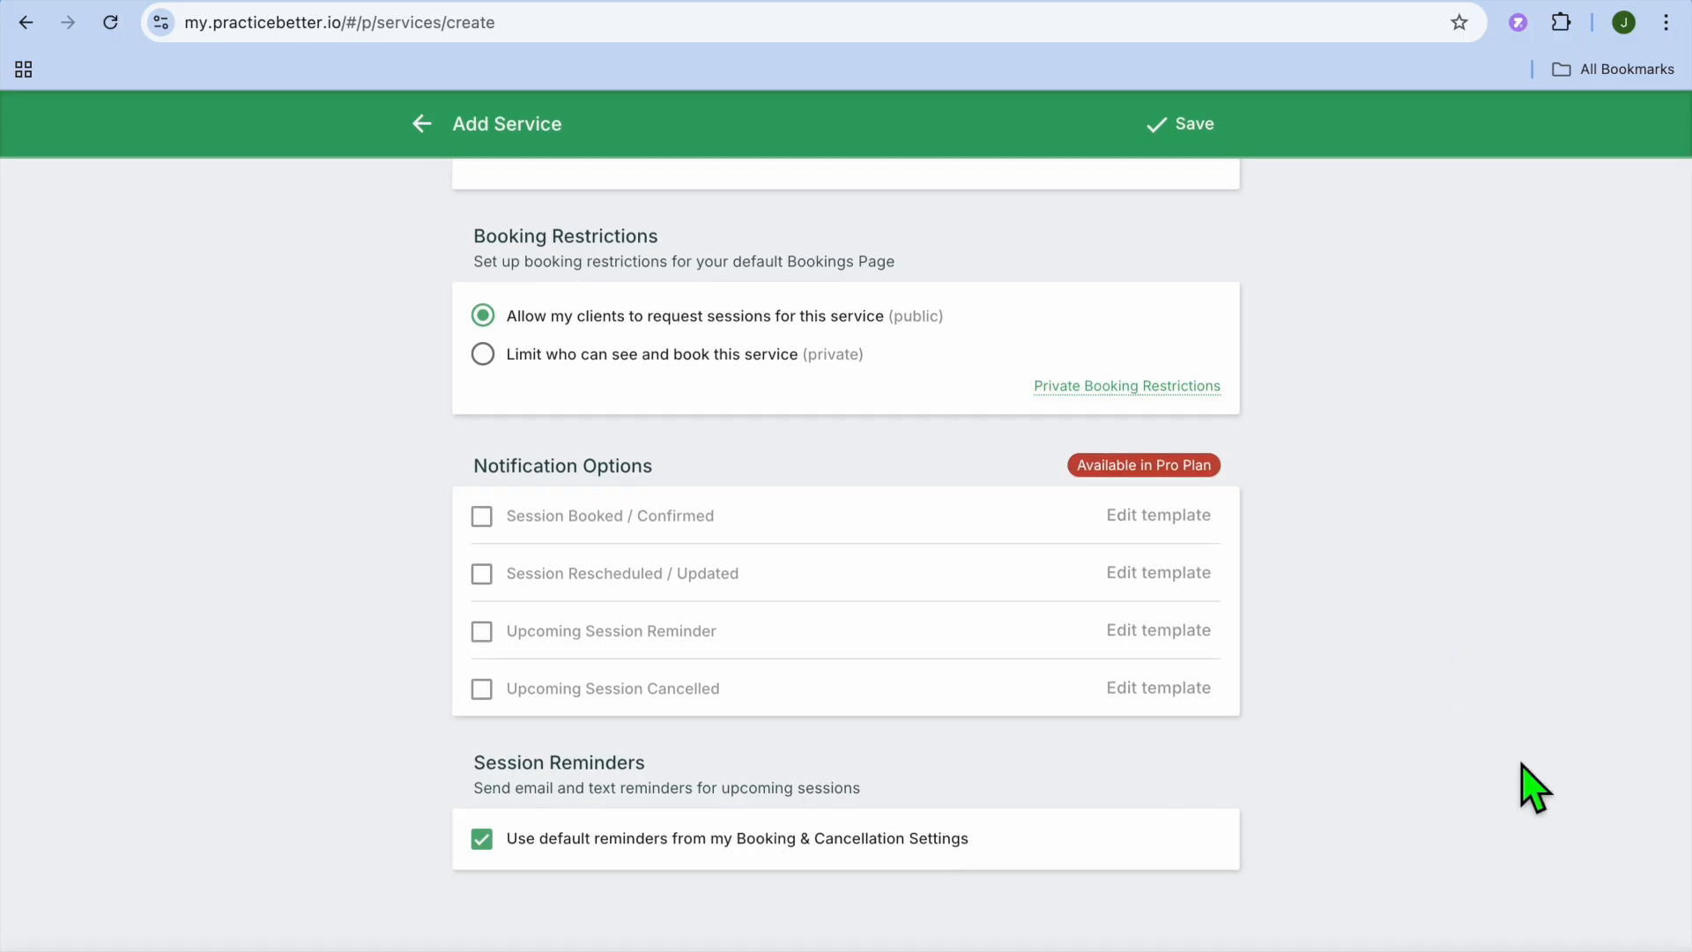
scroll(1523, 765, up, 10)
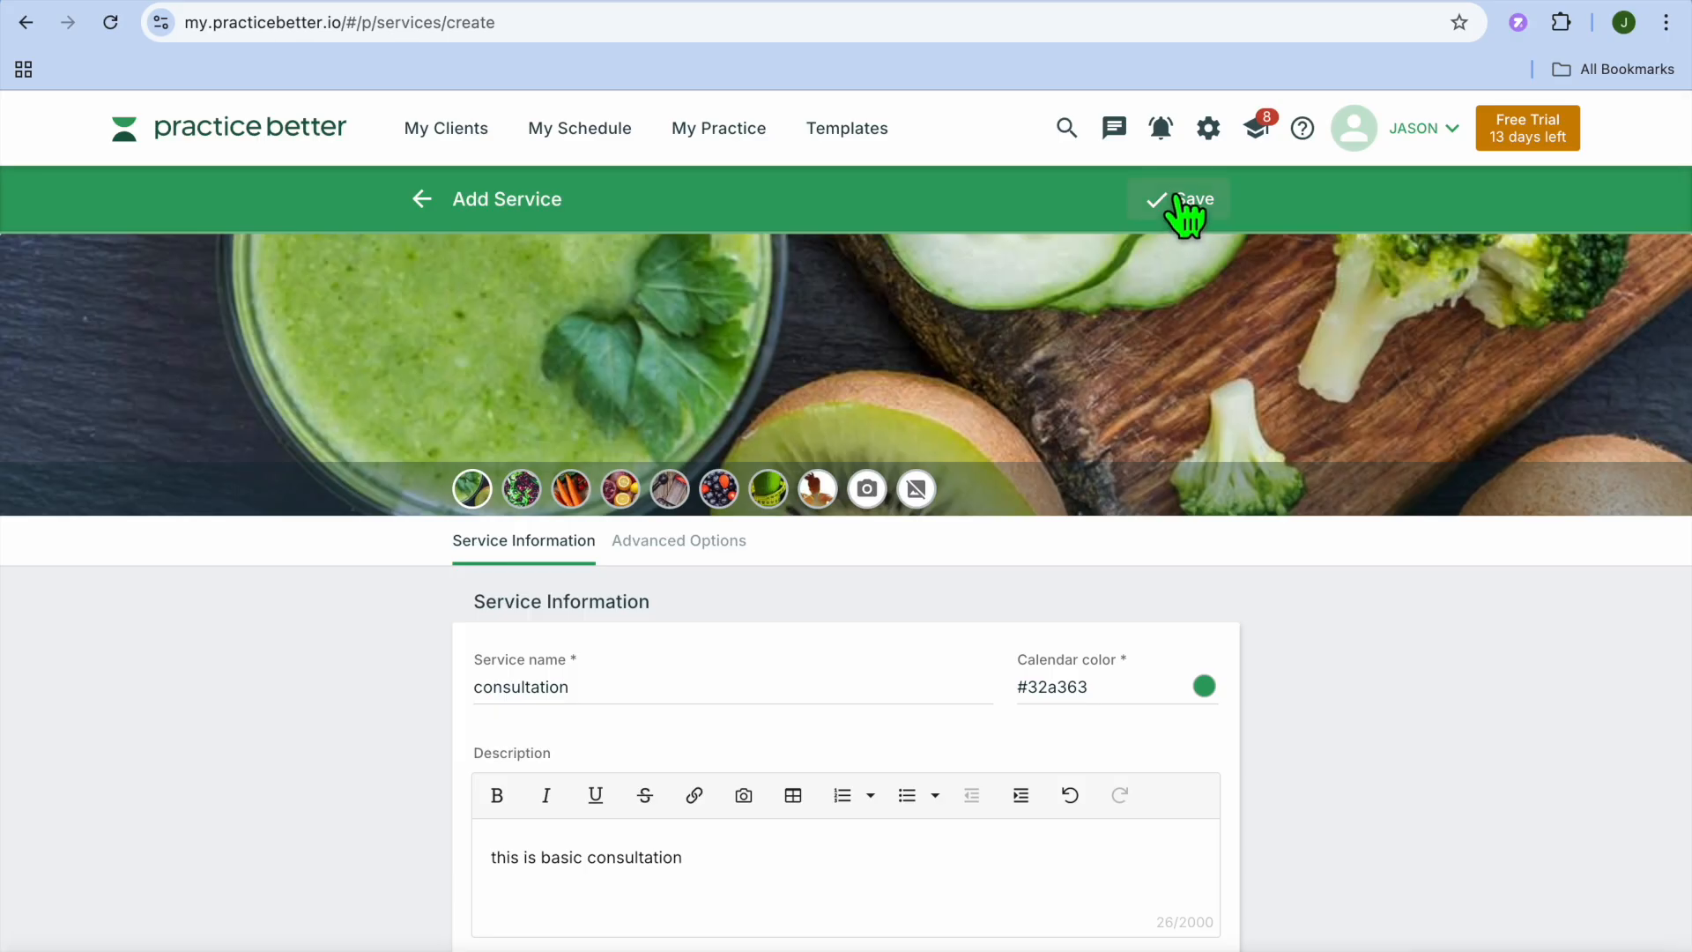
click(1178, 199)
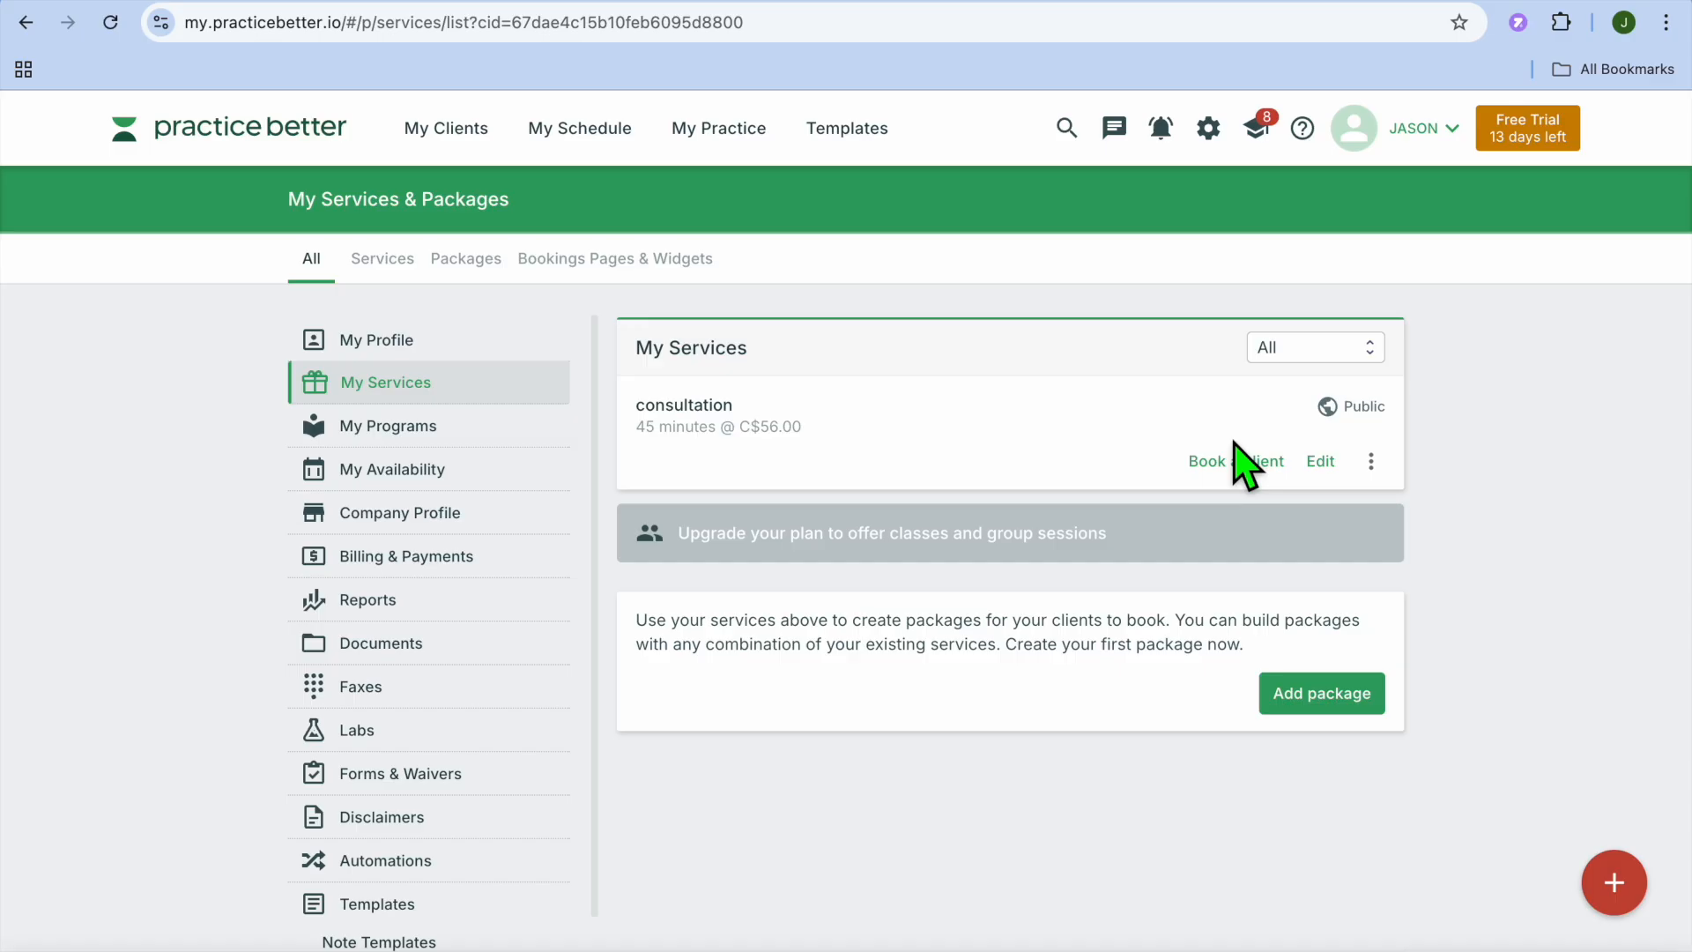
Go to the Bookings Pages & Widgets settings and review the client portal, public profile and public bookings links.
scroll(1246, 465, down, 1)
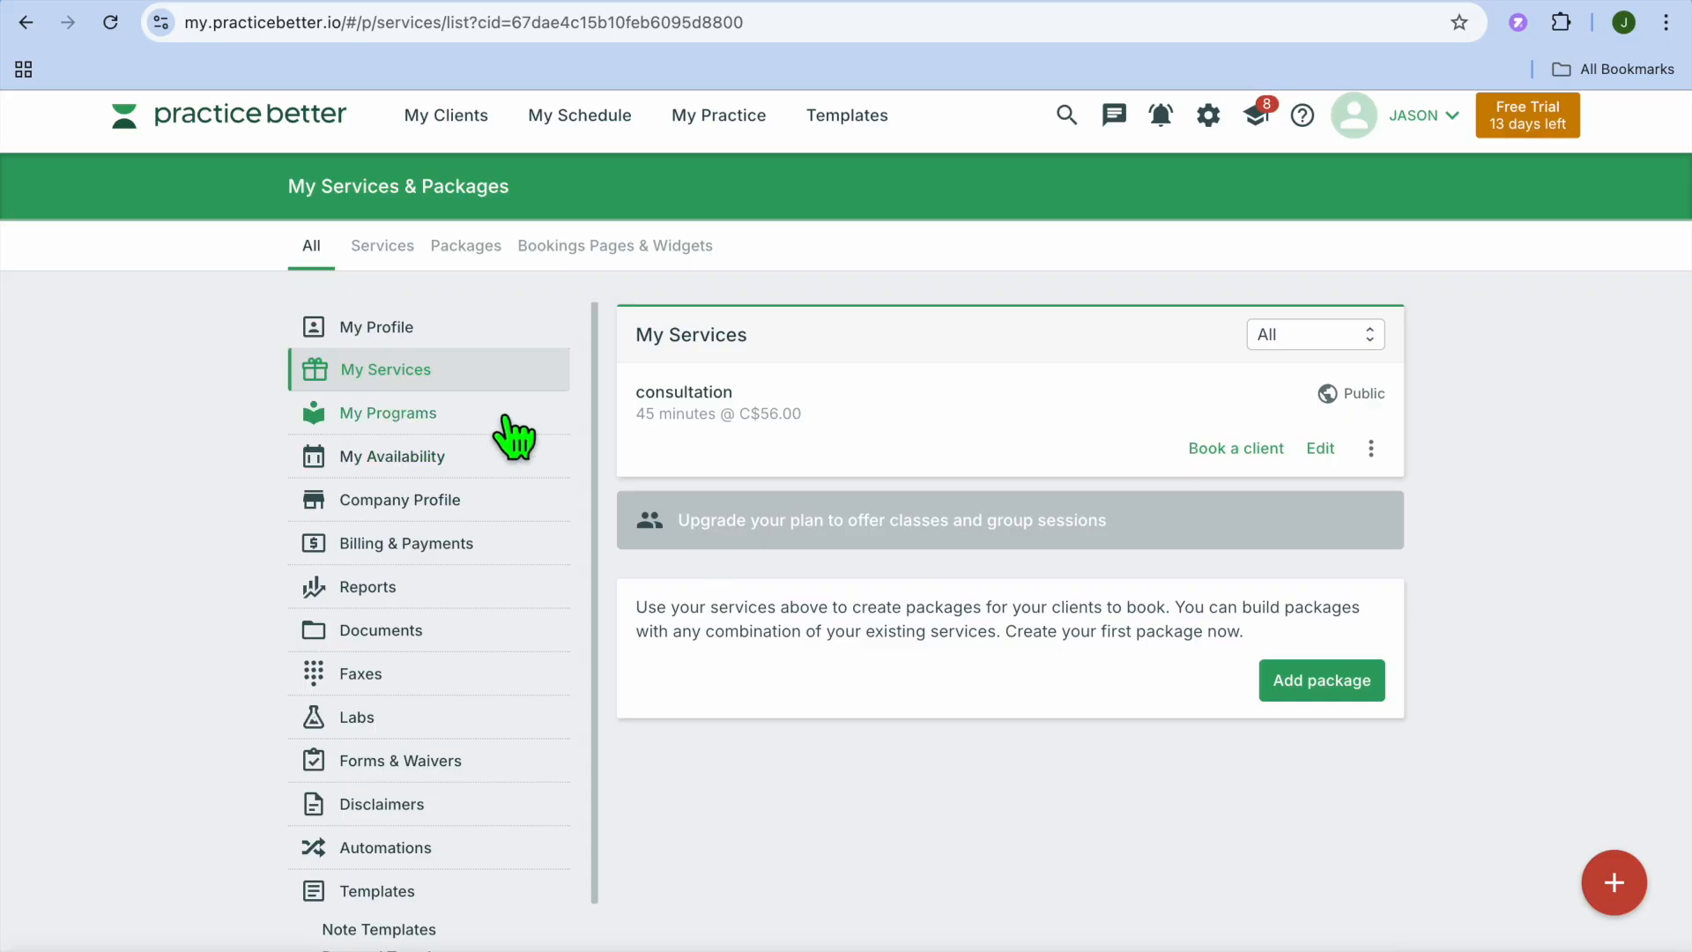
click(610, 258)
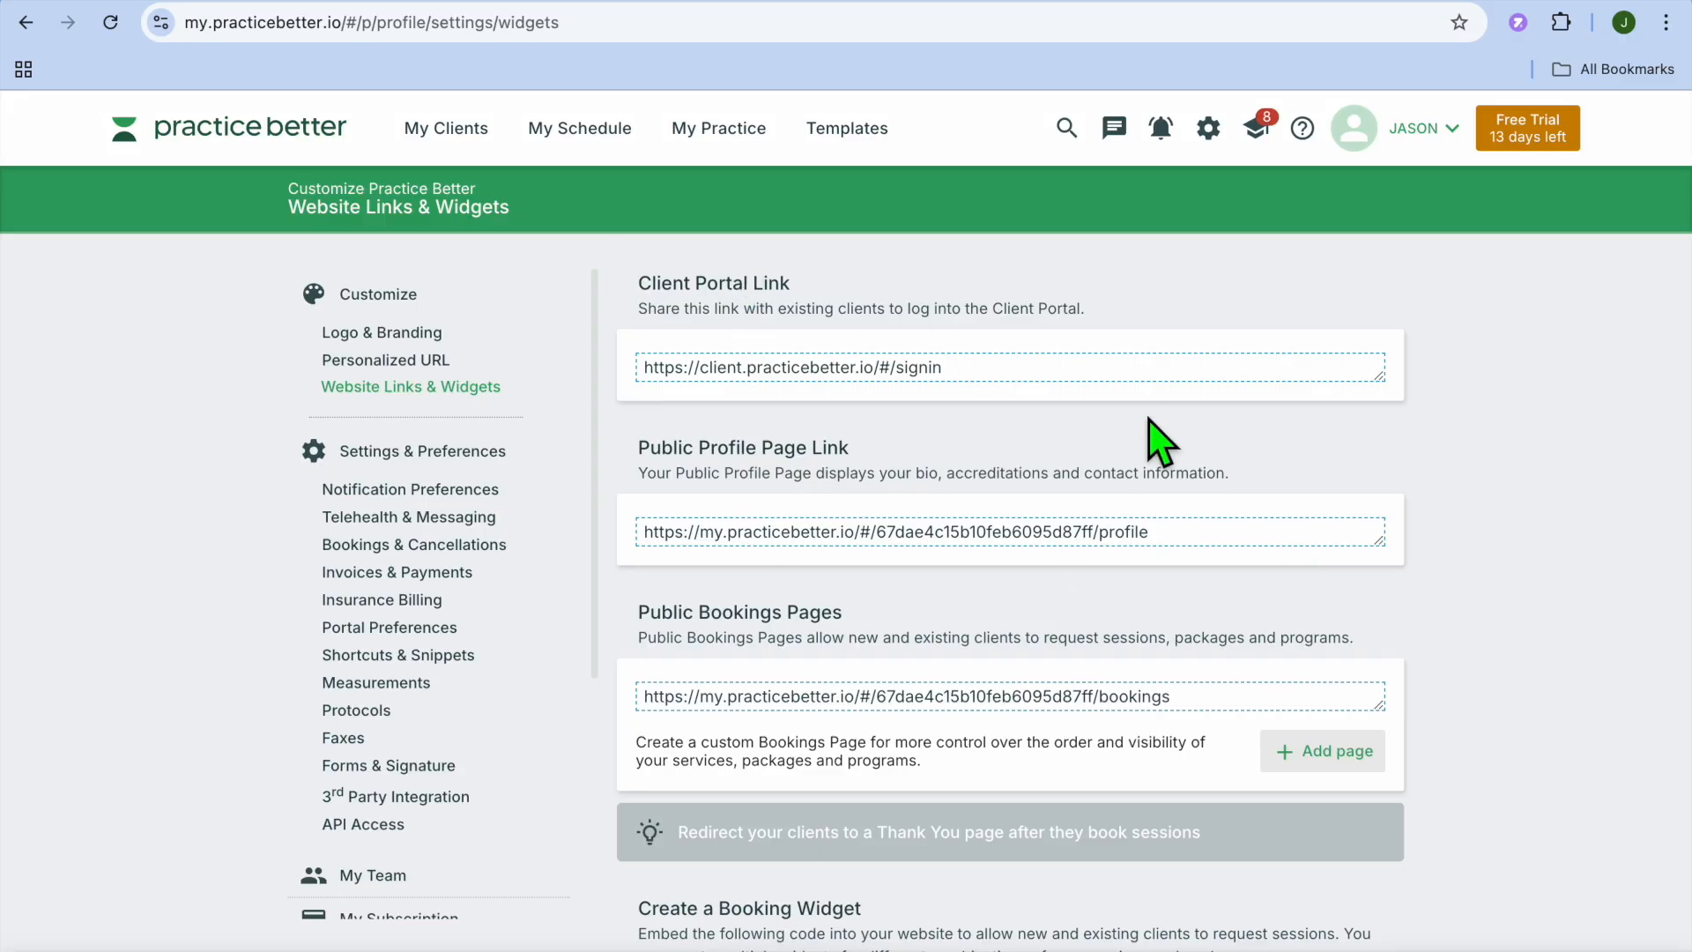
scroll(1155, 434, down, 2)
scroll(1155, 434, up, 1)
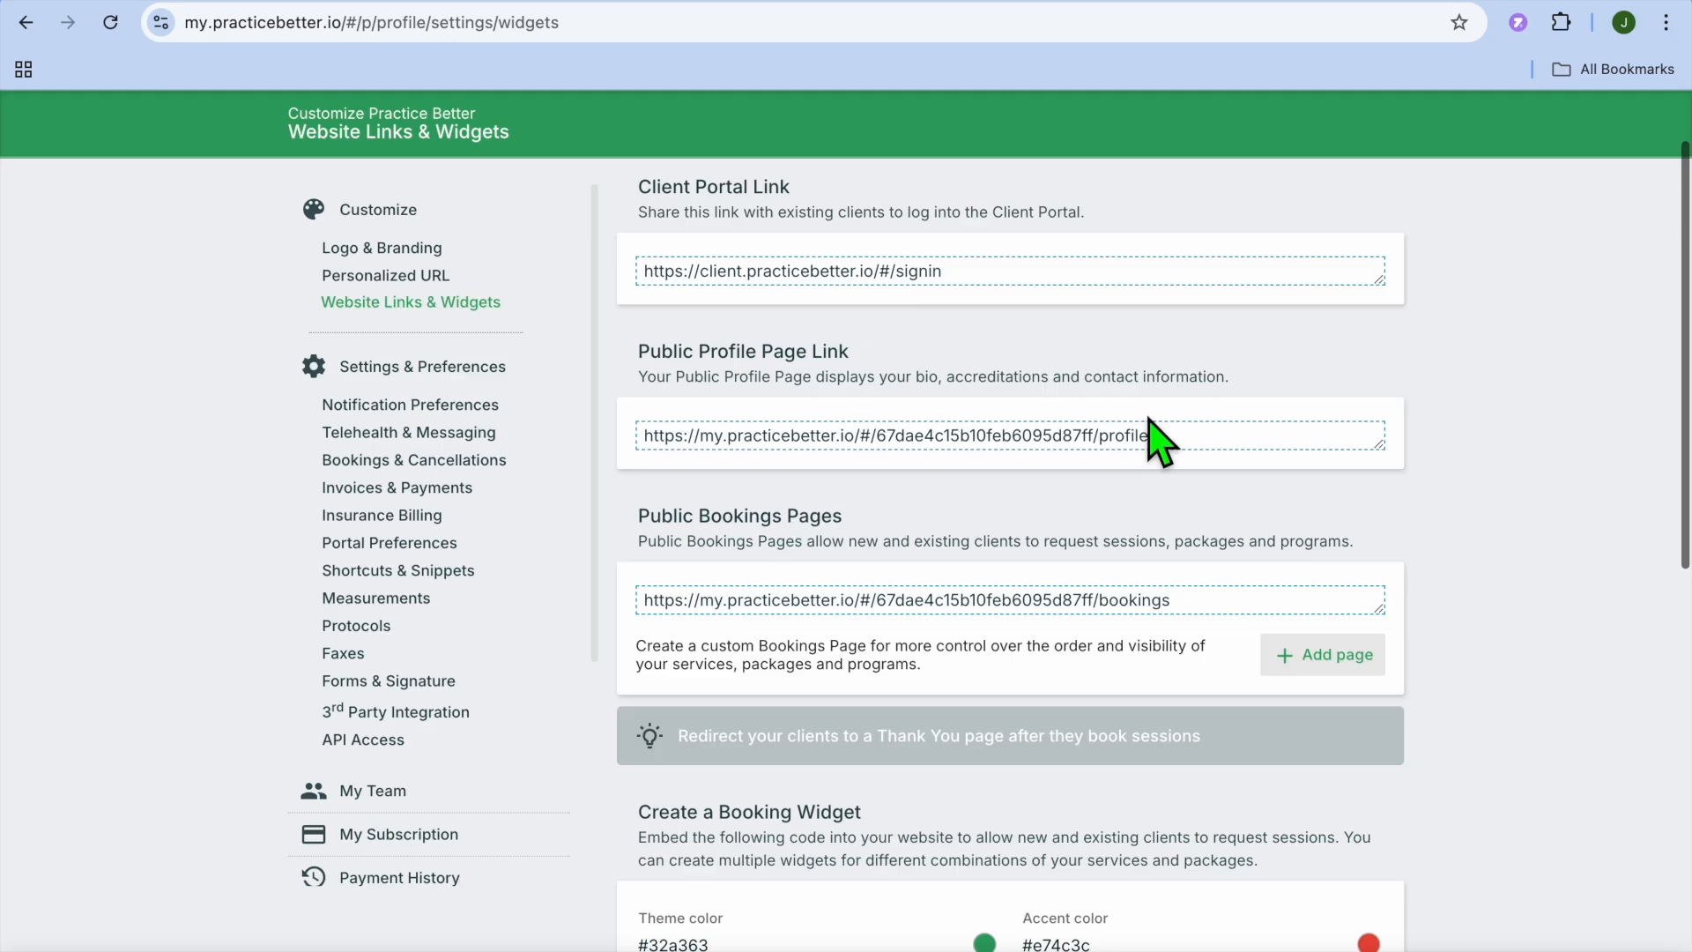
scroll(1160, 441, up, 1)
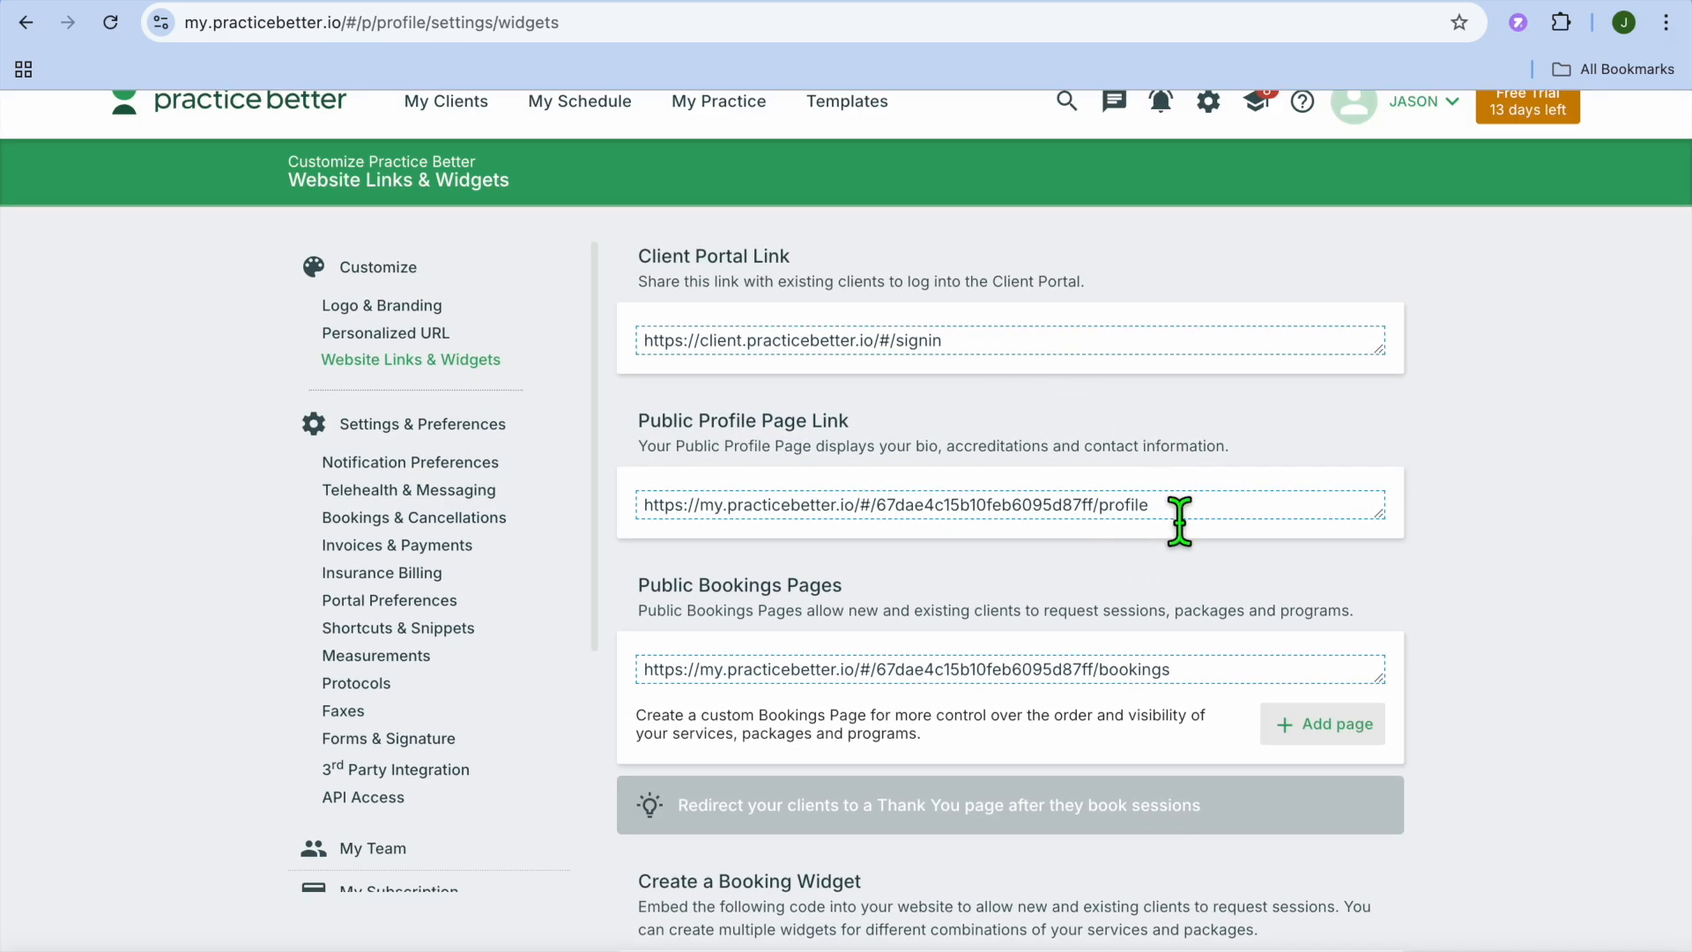
scroll(1184, 523, down, 1)
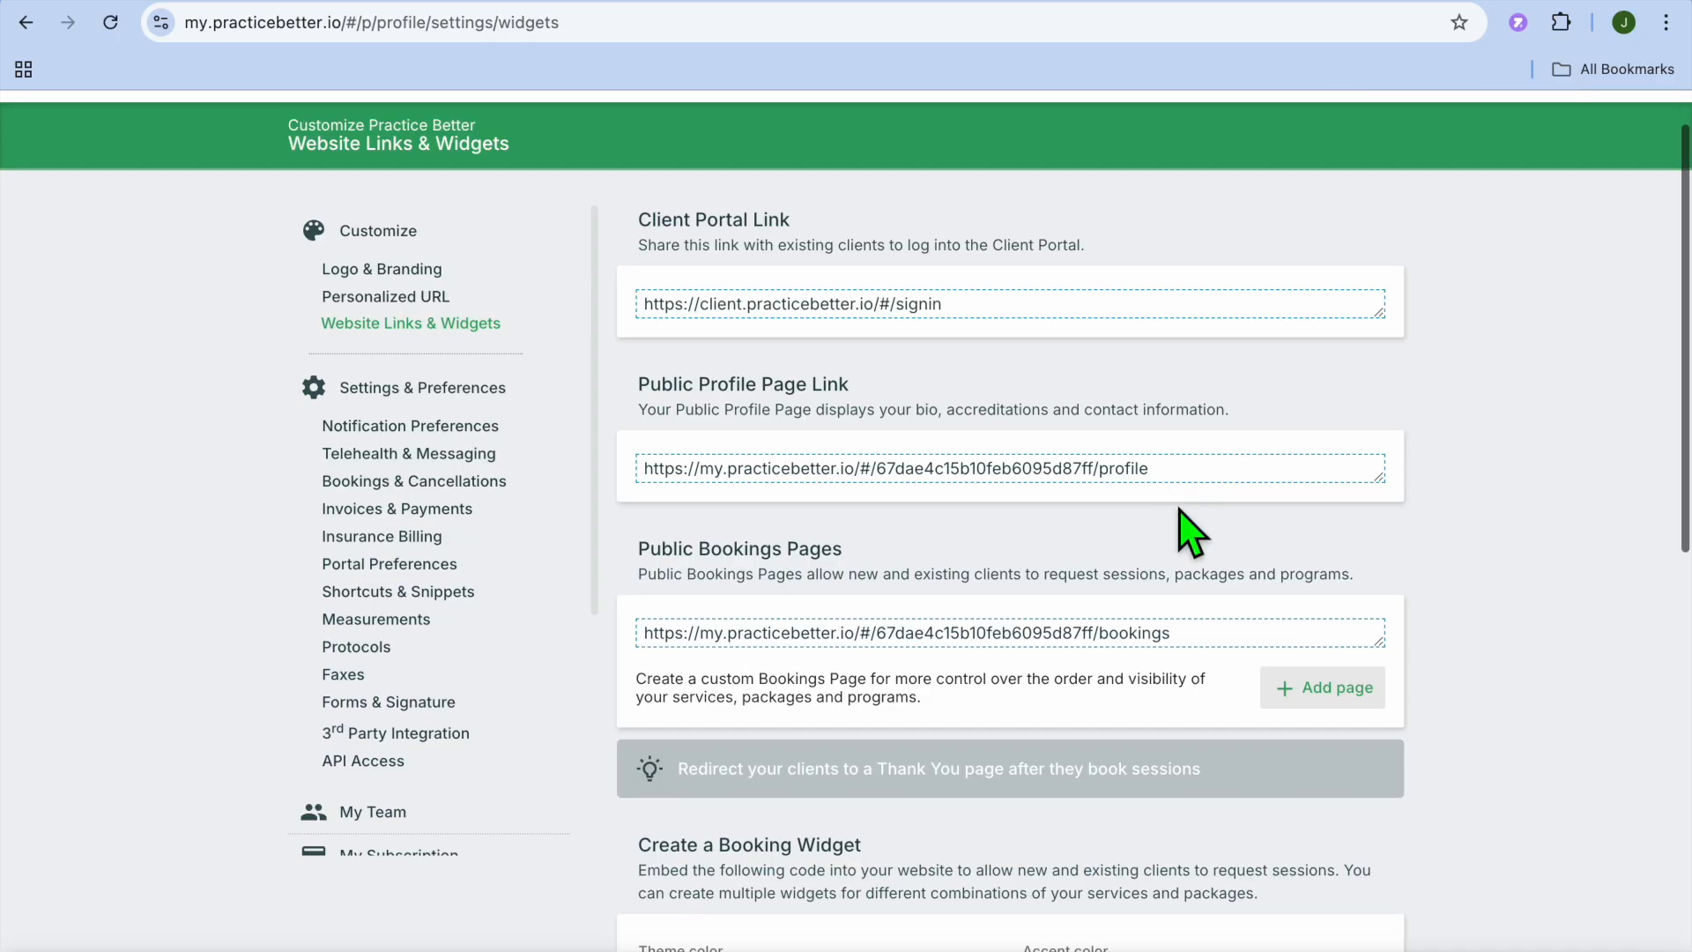
Open the Public Profile Page link to view the practice's profile, and return to the website links settings.
click(907, 476)
right_click(839, 468)
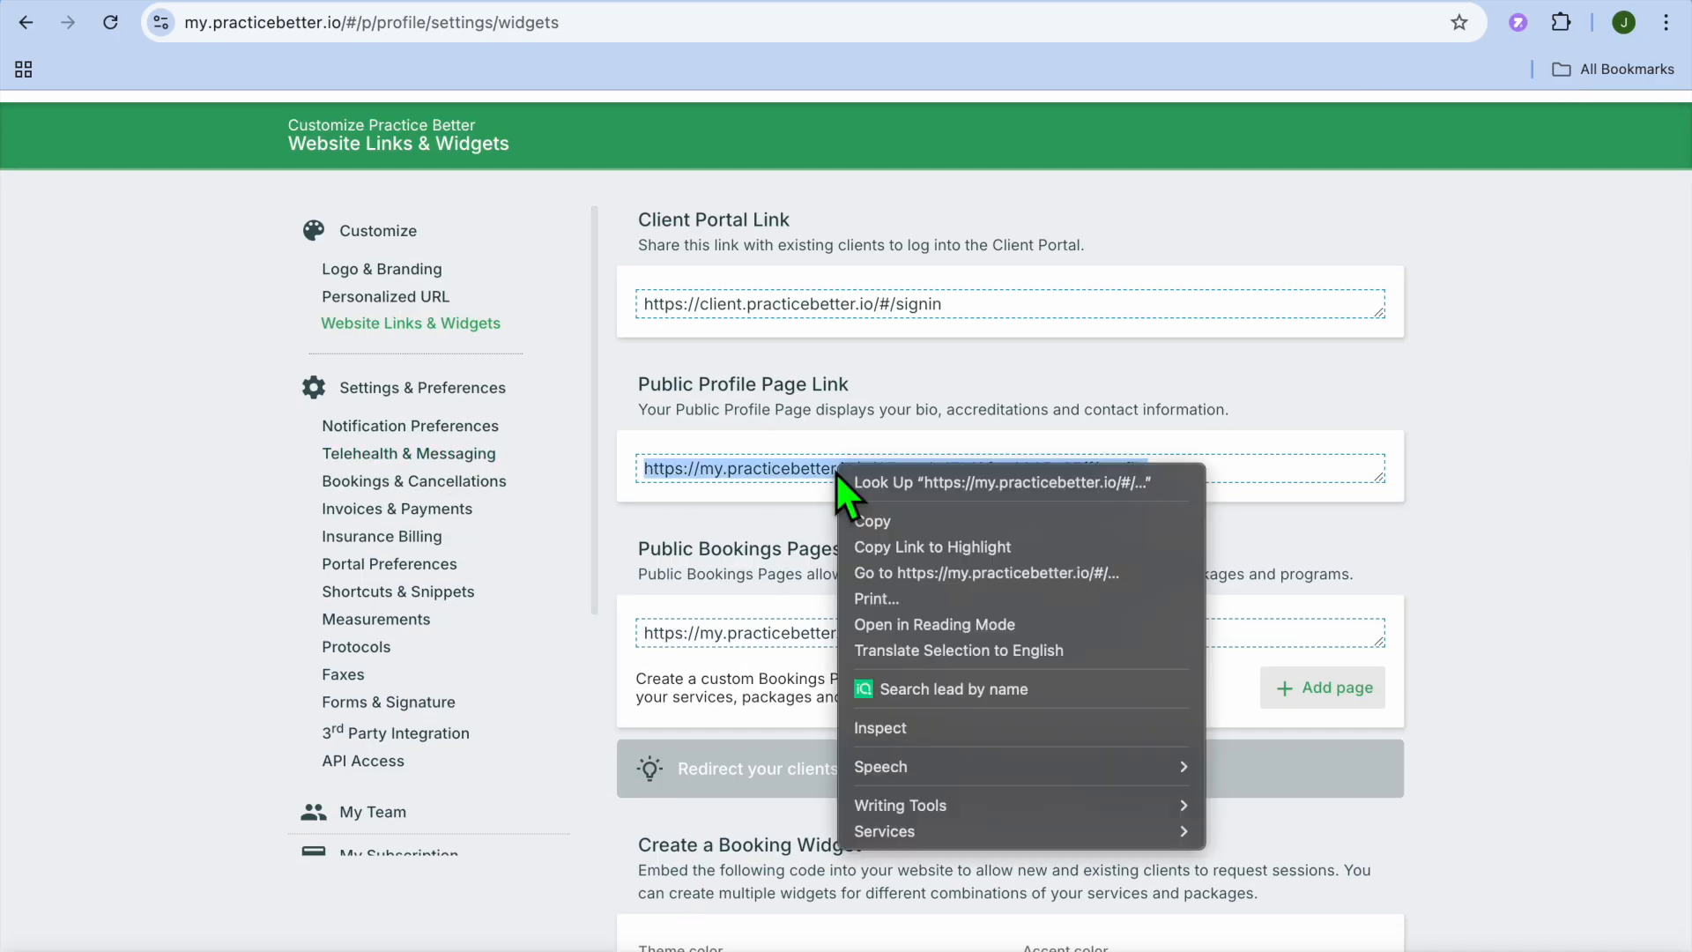
click(933, 573)
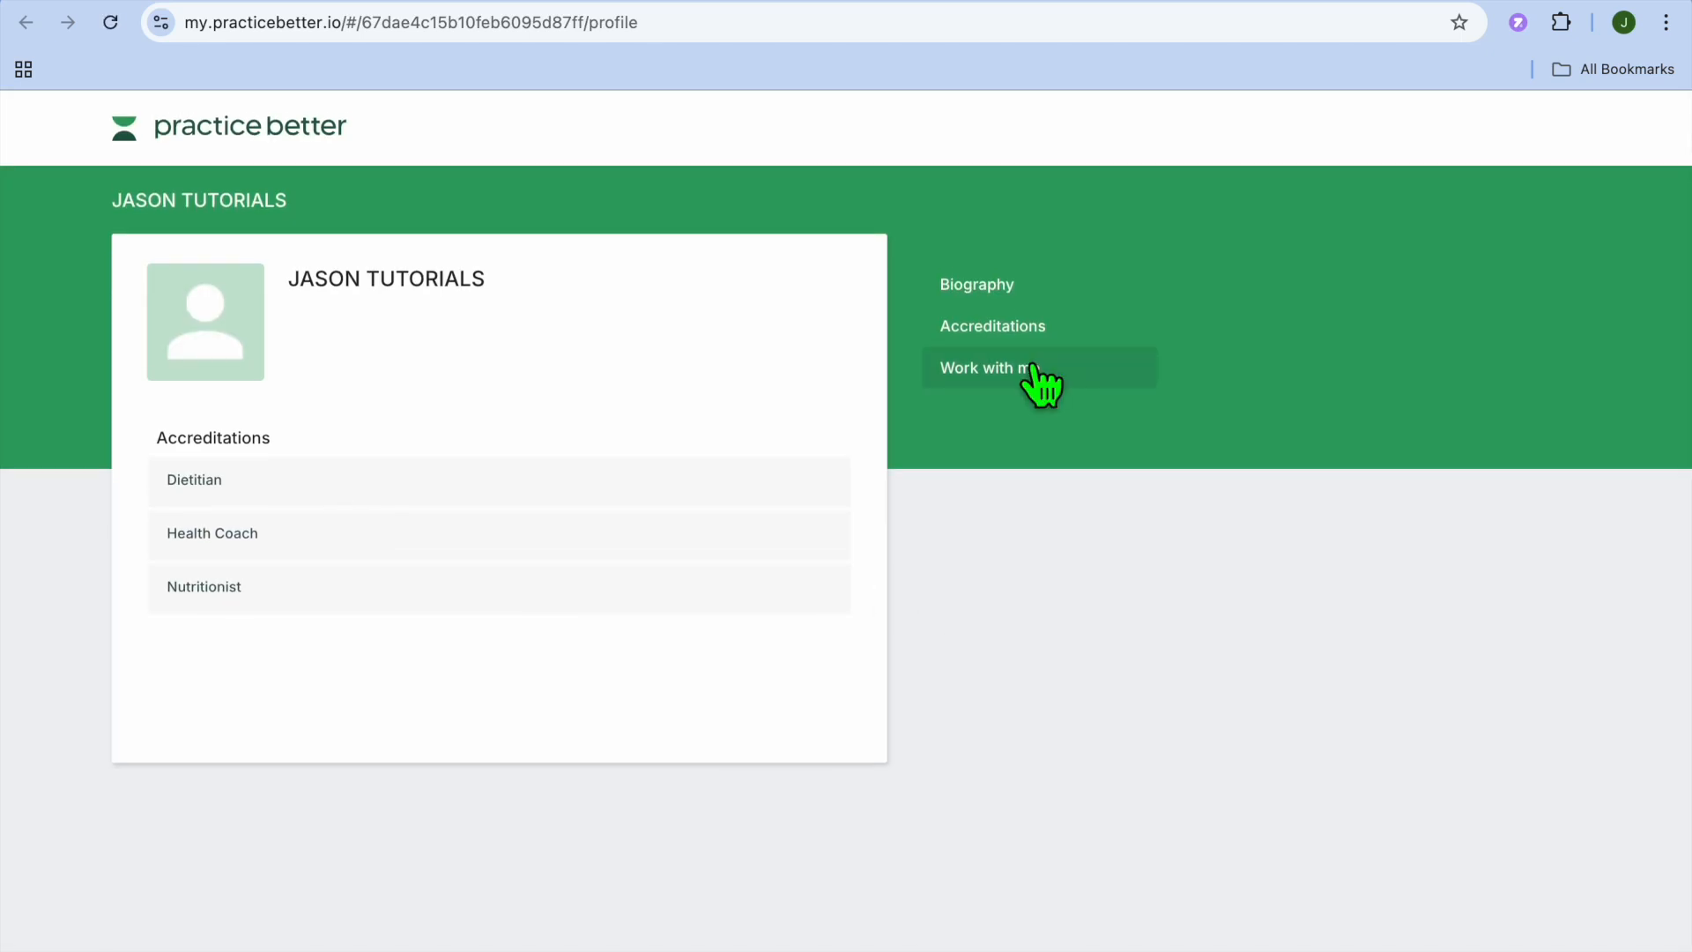
click(970, 1)
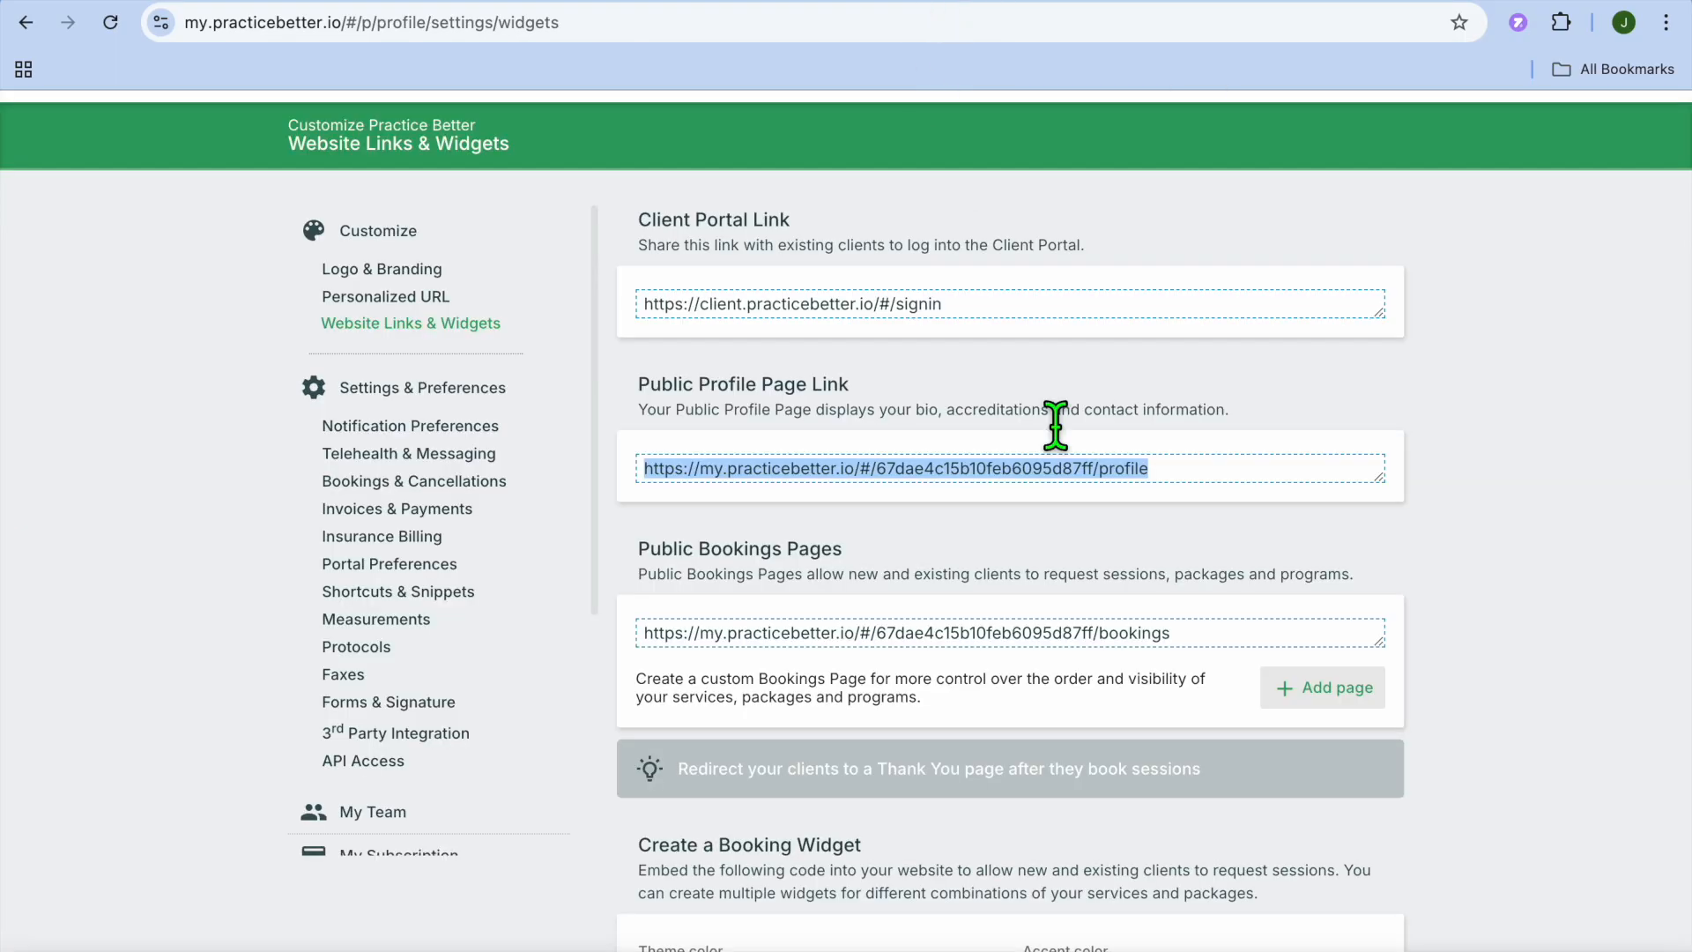
View the form for a custom Bookings Page without creating one, and examine the booking widget's settings and embed code.
scroll(1055, 423, down, 4)
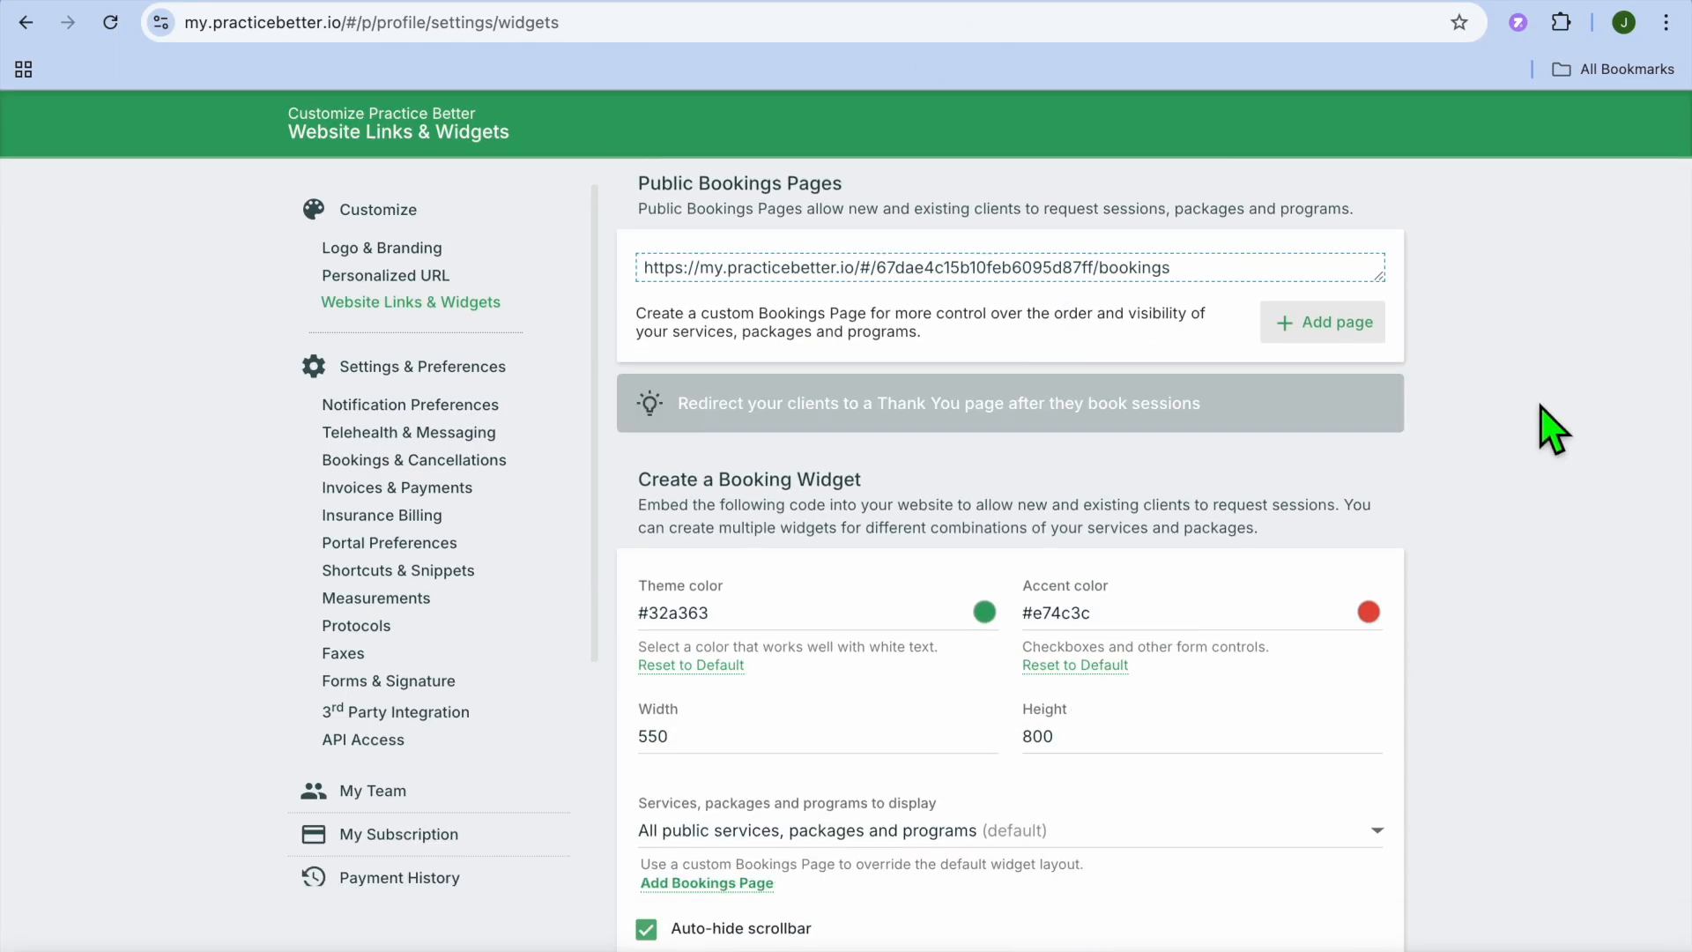
click(1336, 346)
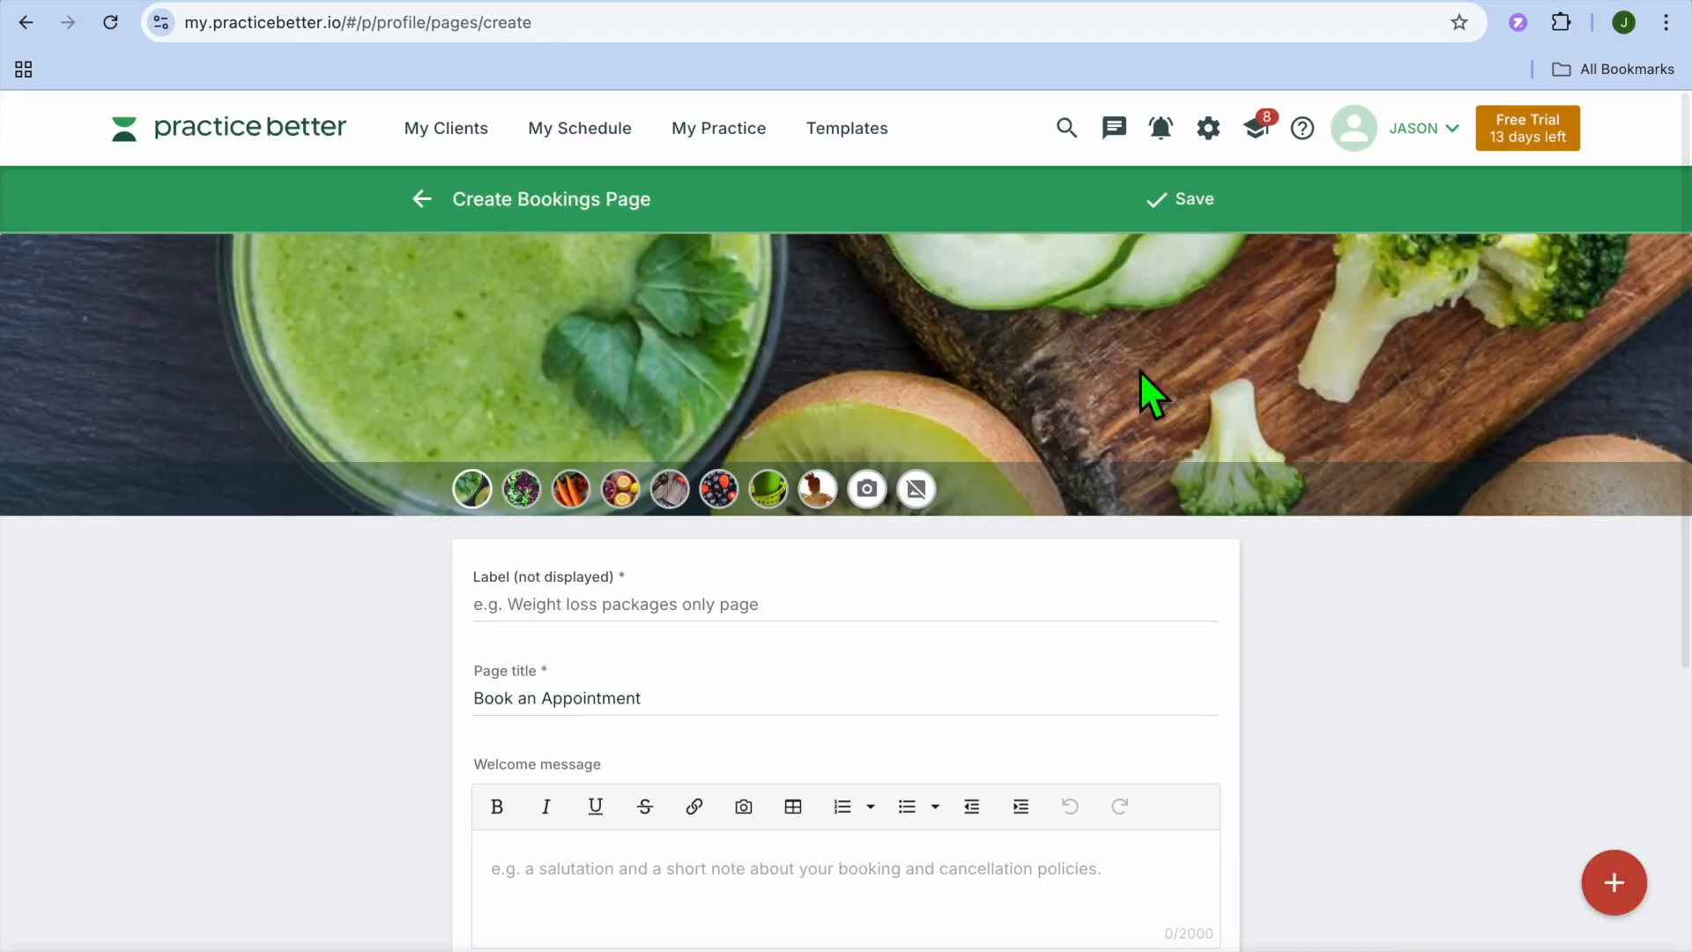
scroll(1142, 370, down, 1)
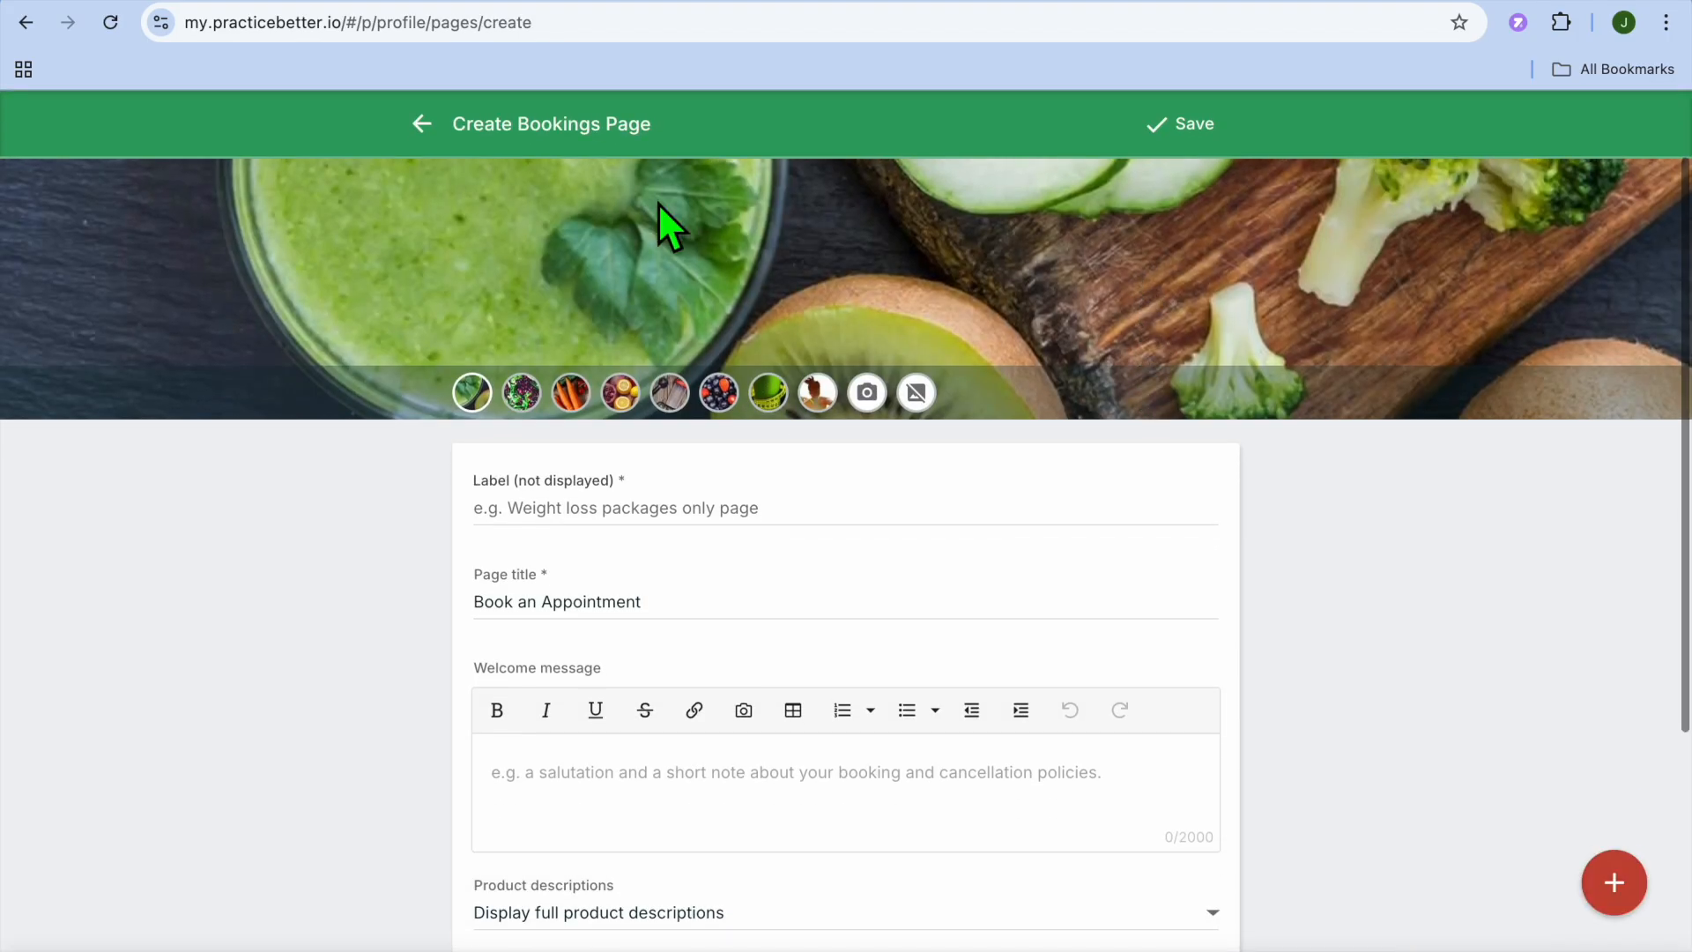
scroll(660, 204, up, 1)
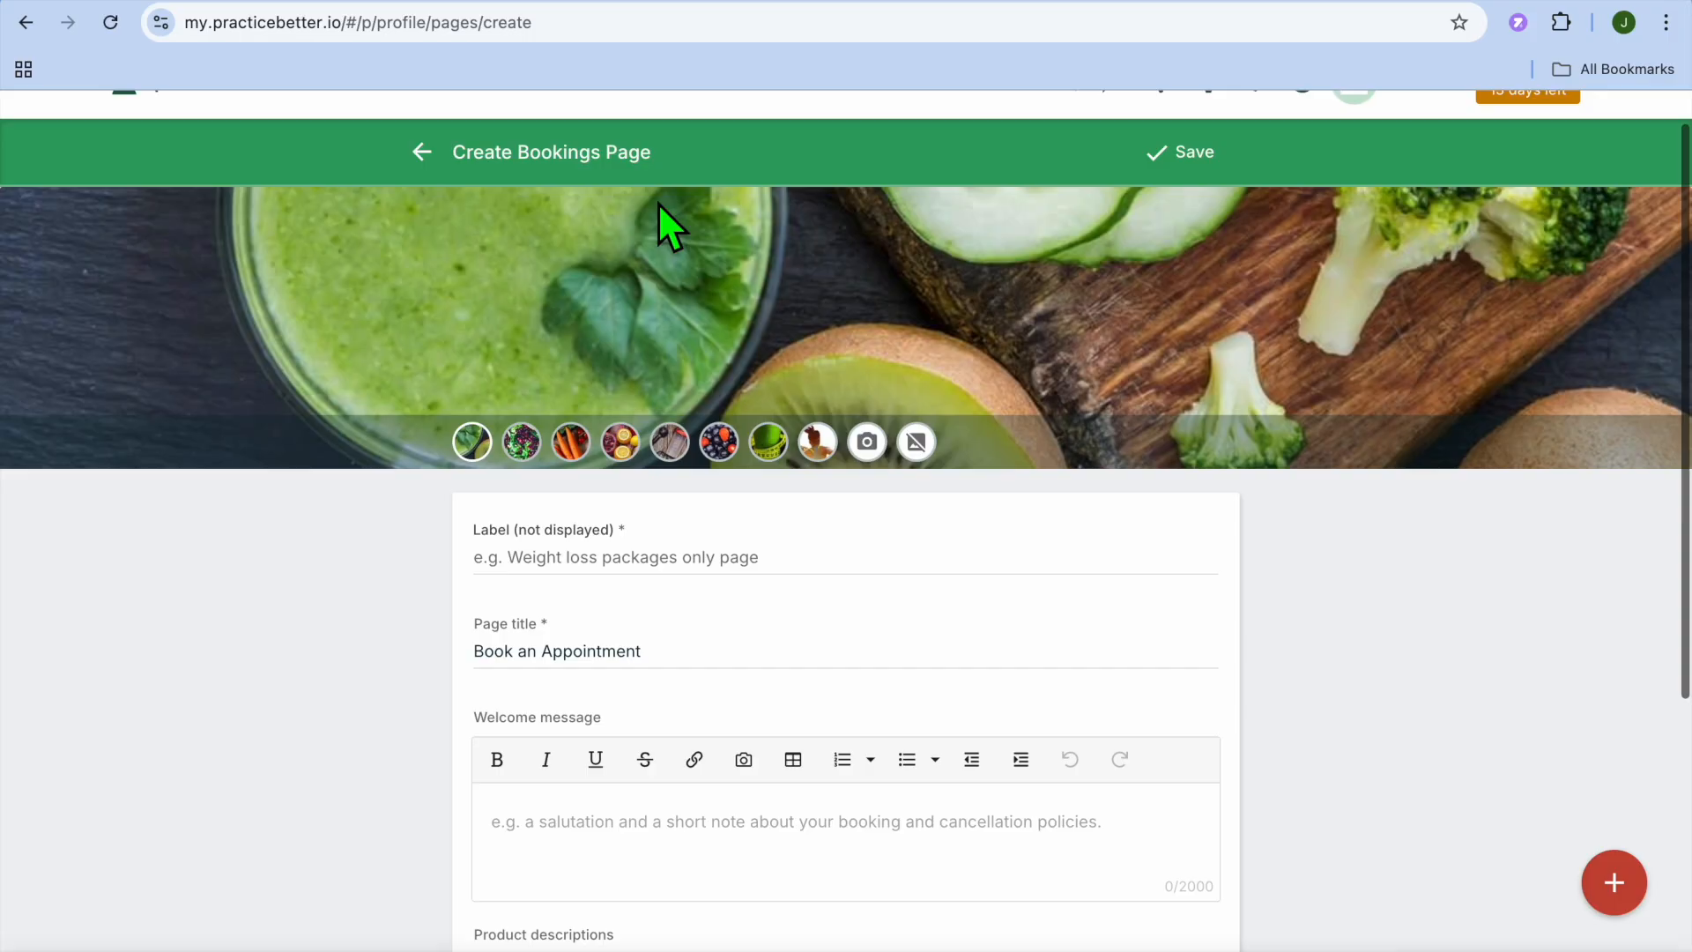
click(426, 149)
scroll(1554, 451, down, 1)
scroll(1554, 452, down, 9)
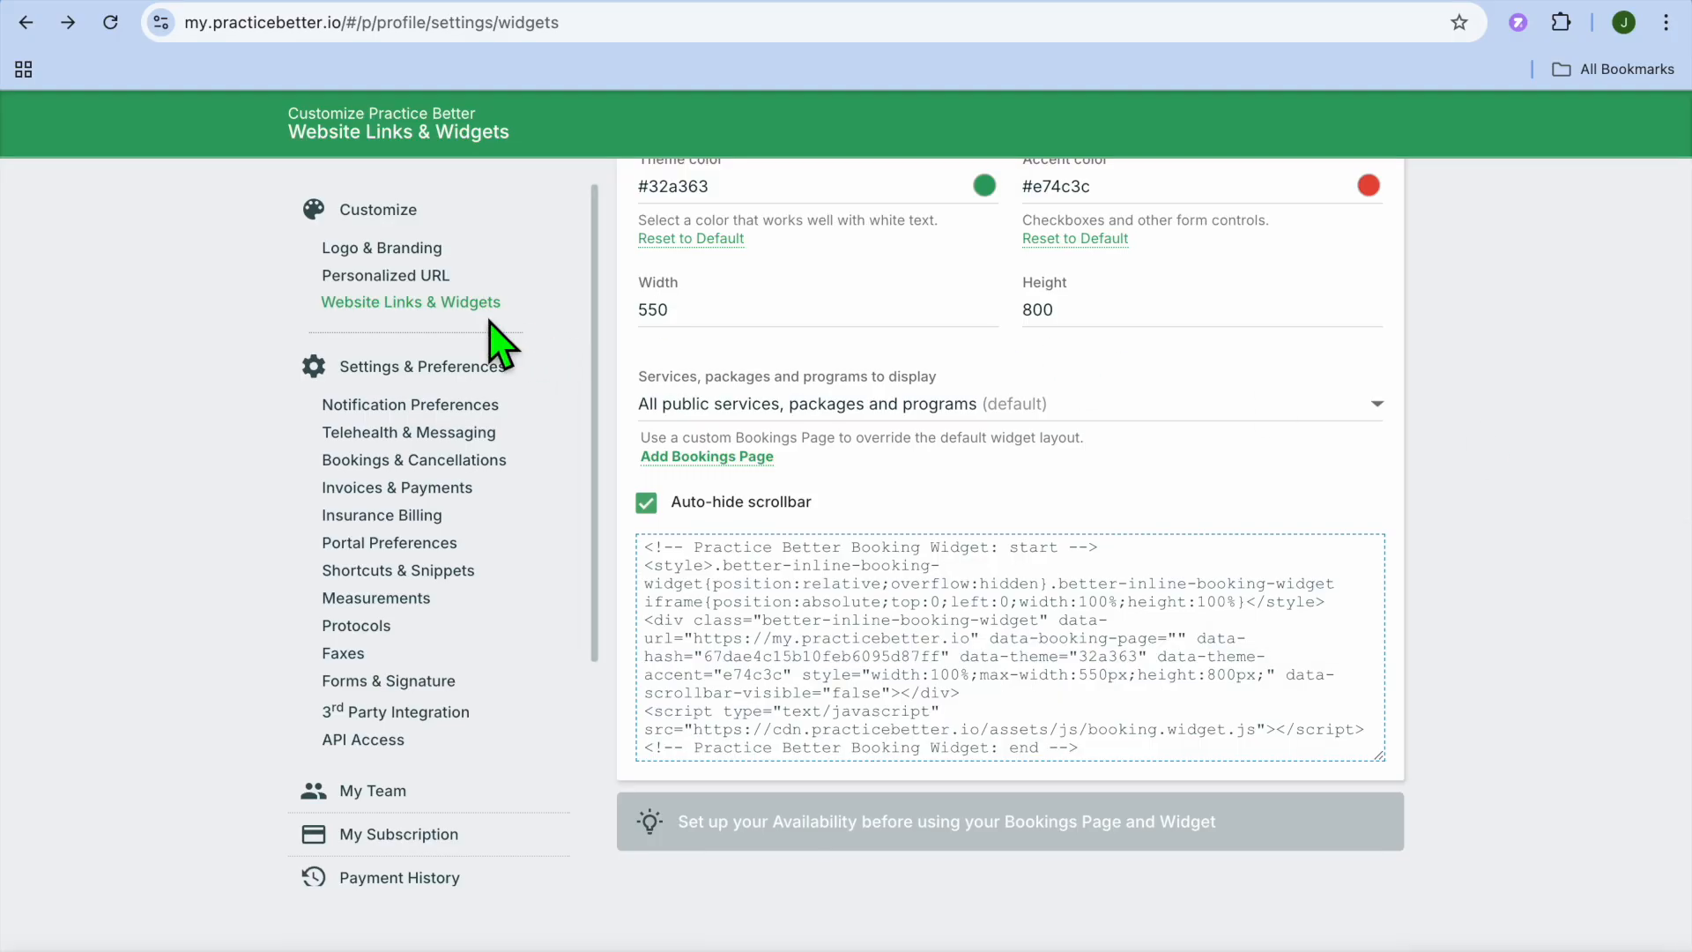
Review the Logo & Branding settings, covering company colors, website logo, favicon and PDF layout options.
click(405, 249)
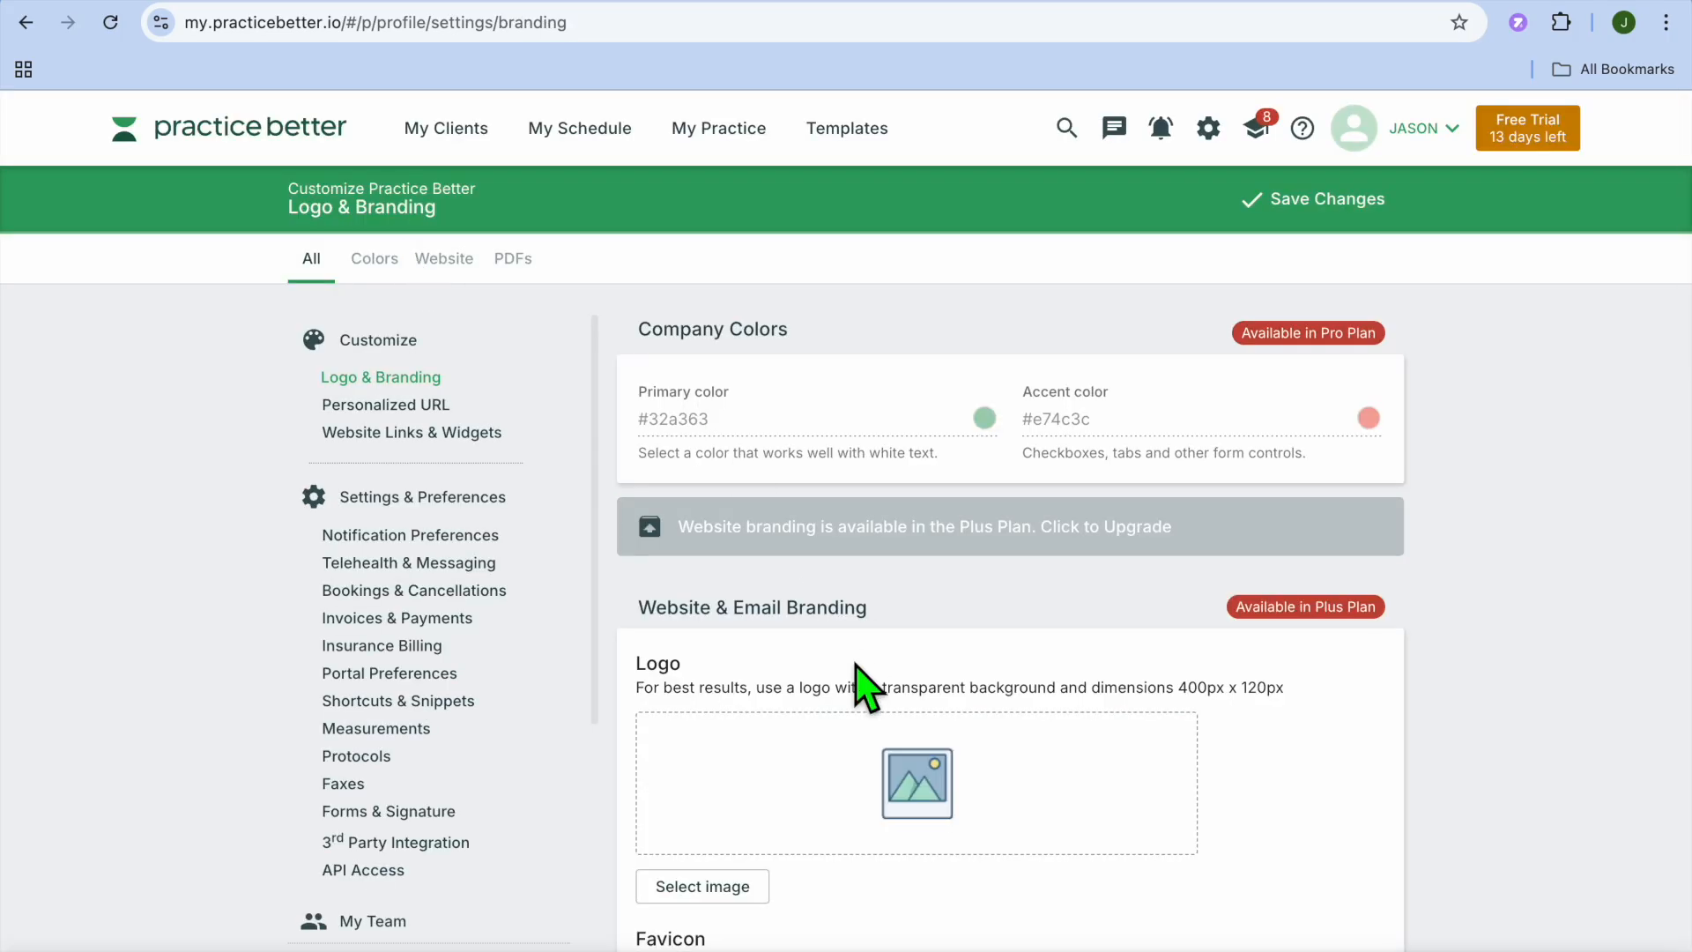
scroll(861, 684, down, 4)
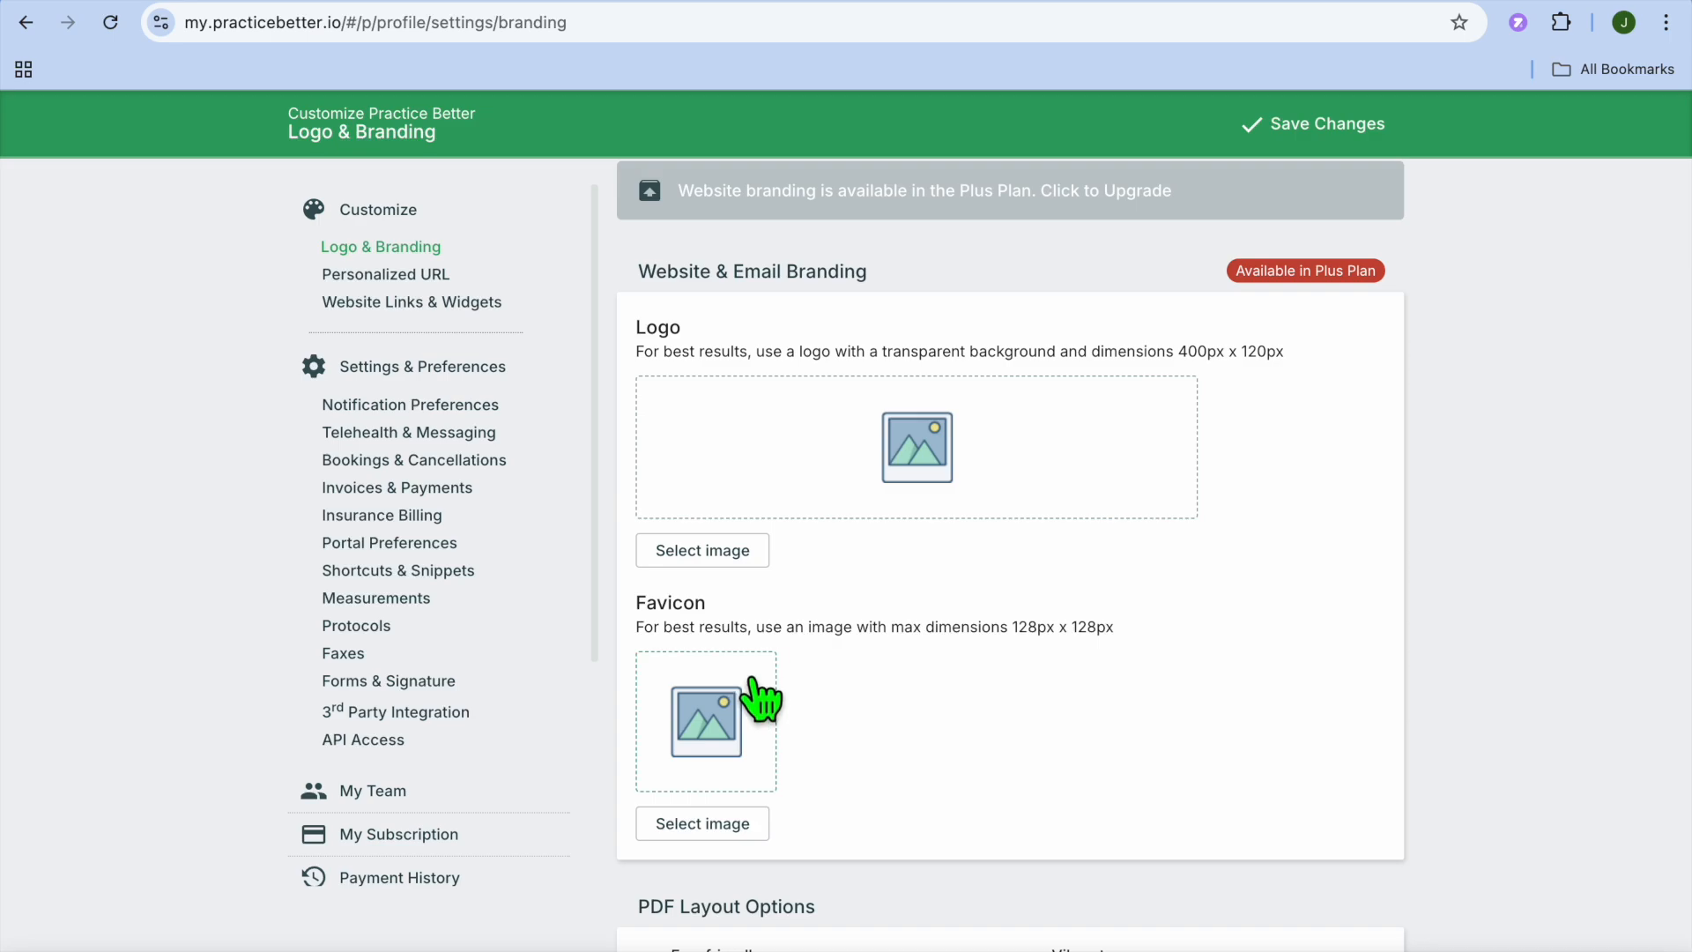
scroll(797, 692, up, 4)
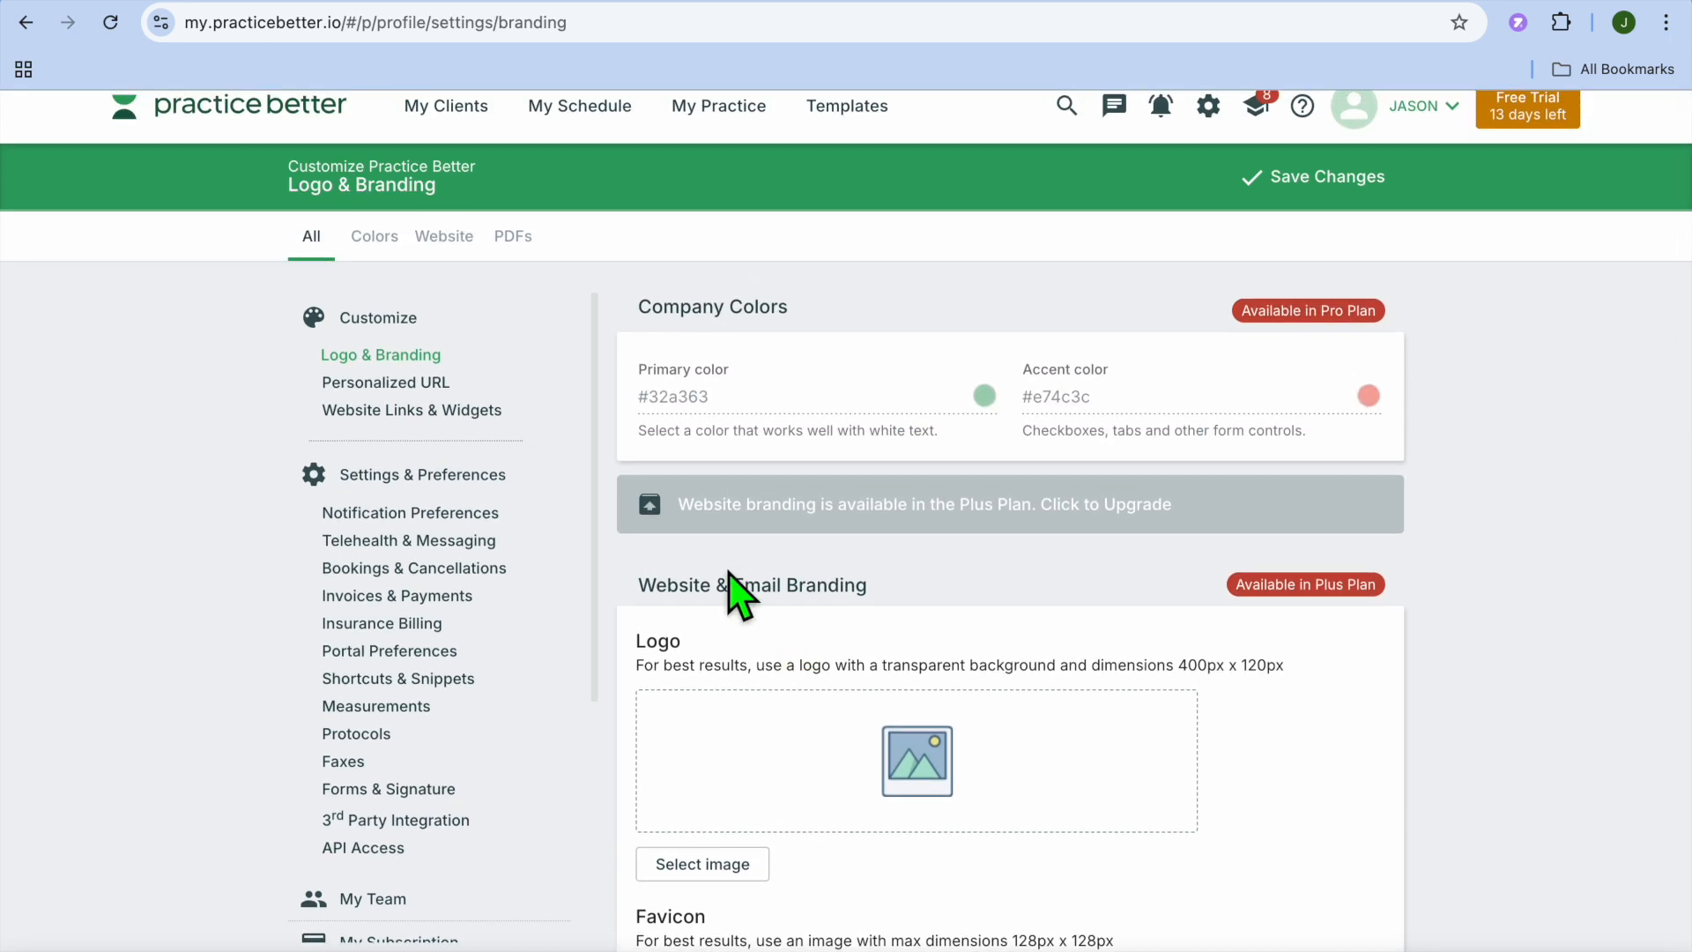
scroll(739, 595, down, 5)
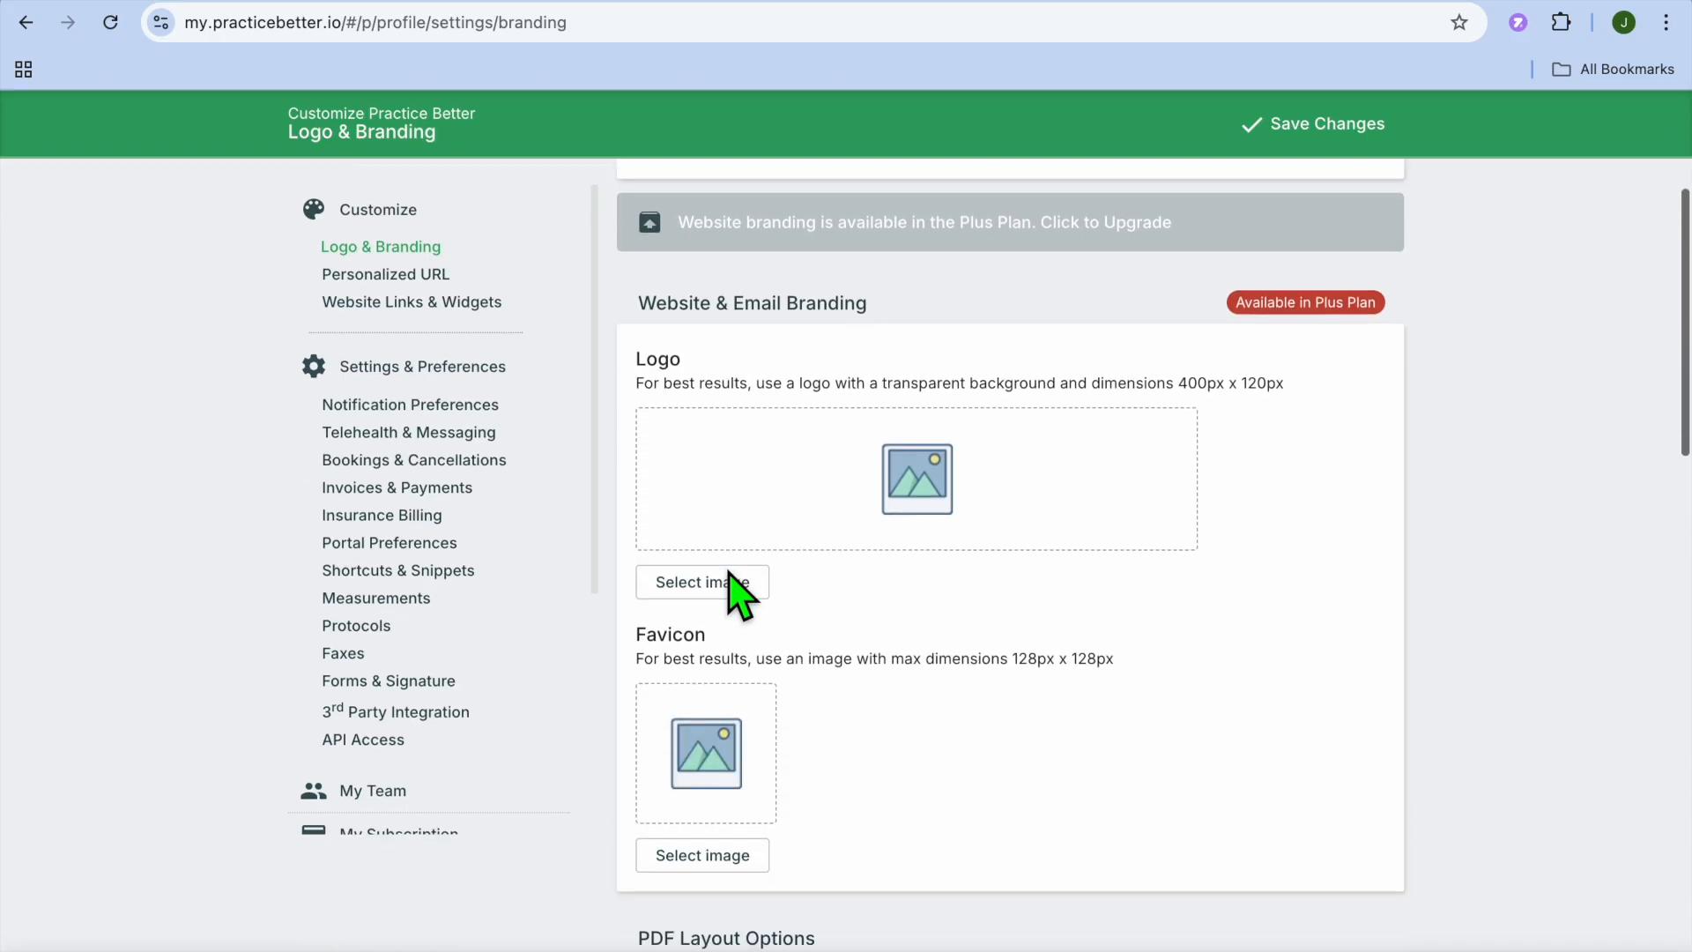
scroll(457, 743, down, 4)
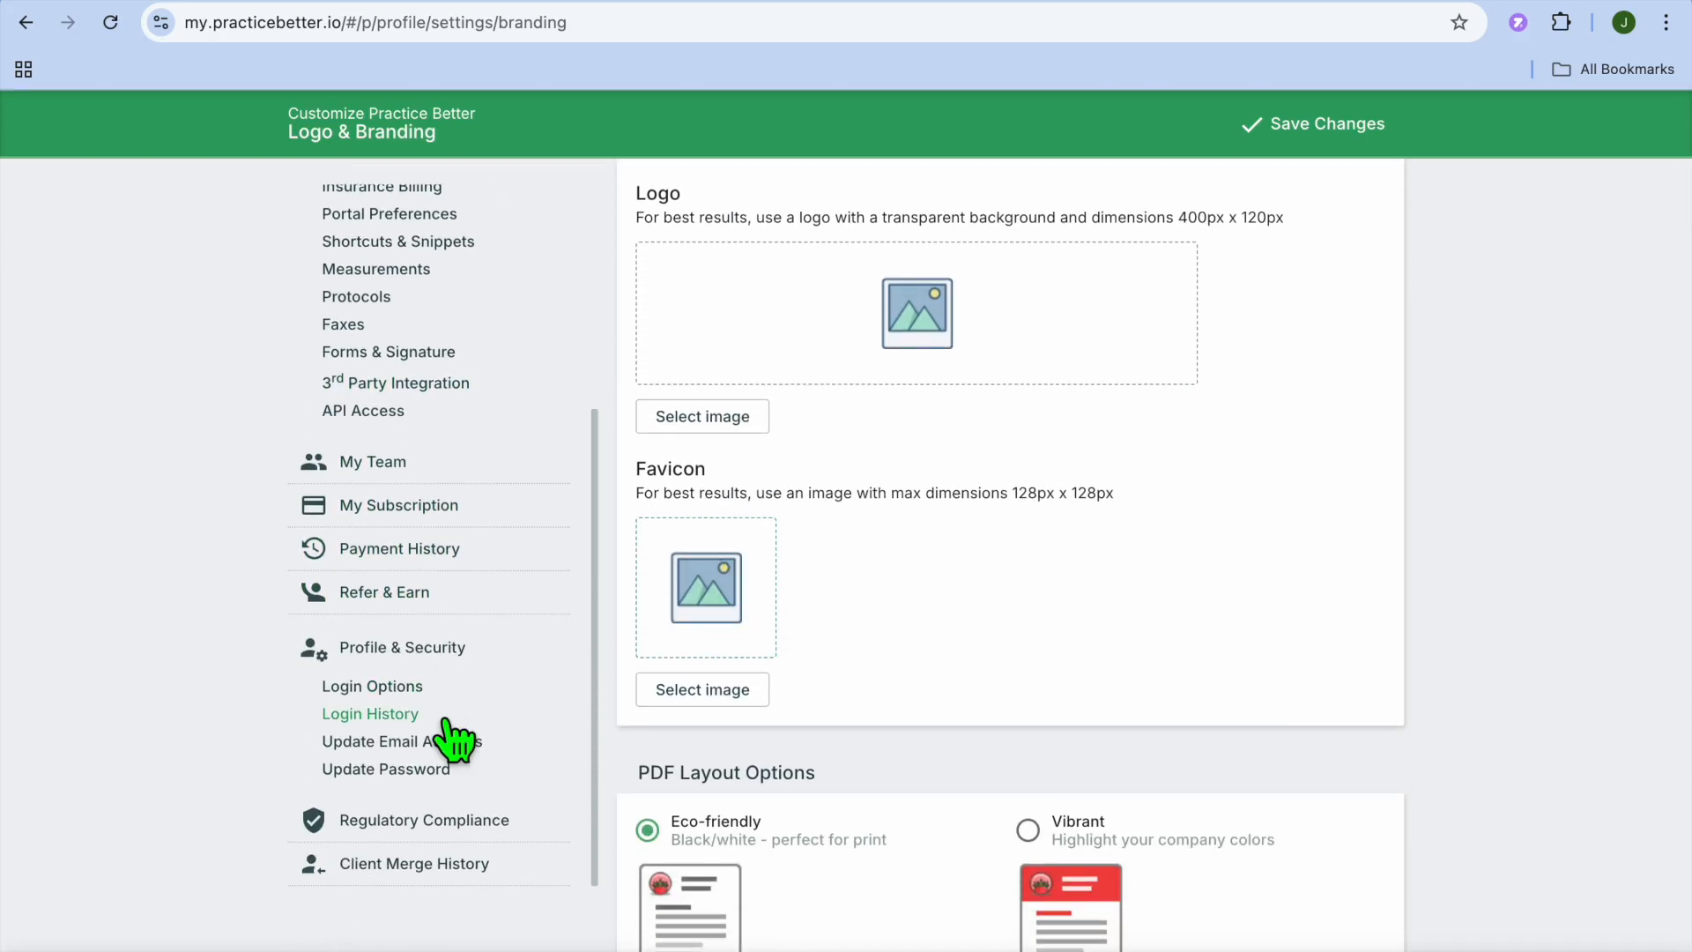
View the My Team members and roles page, and go to the Invoices & Payments settings.
click(399, 459)
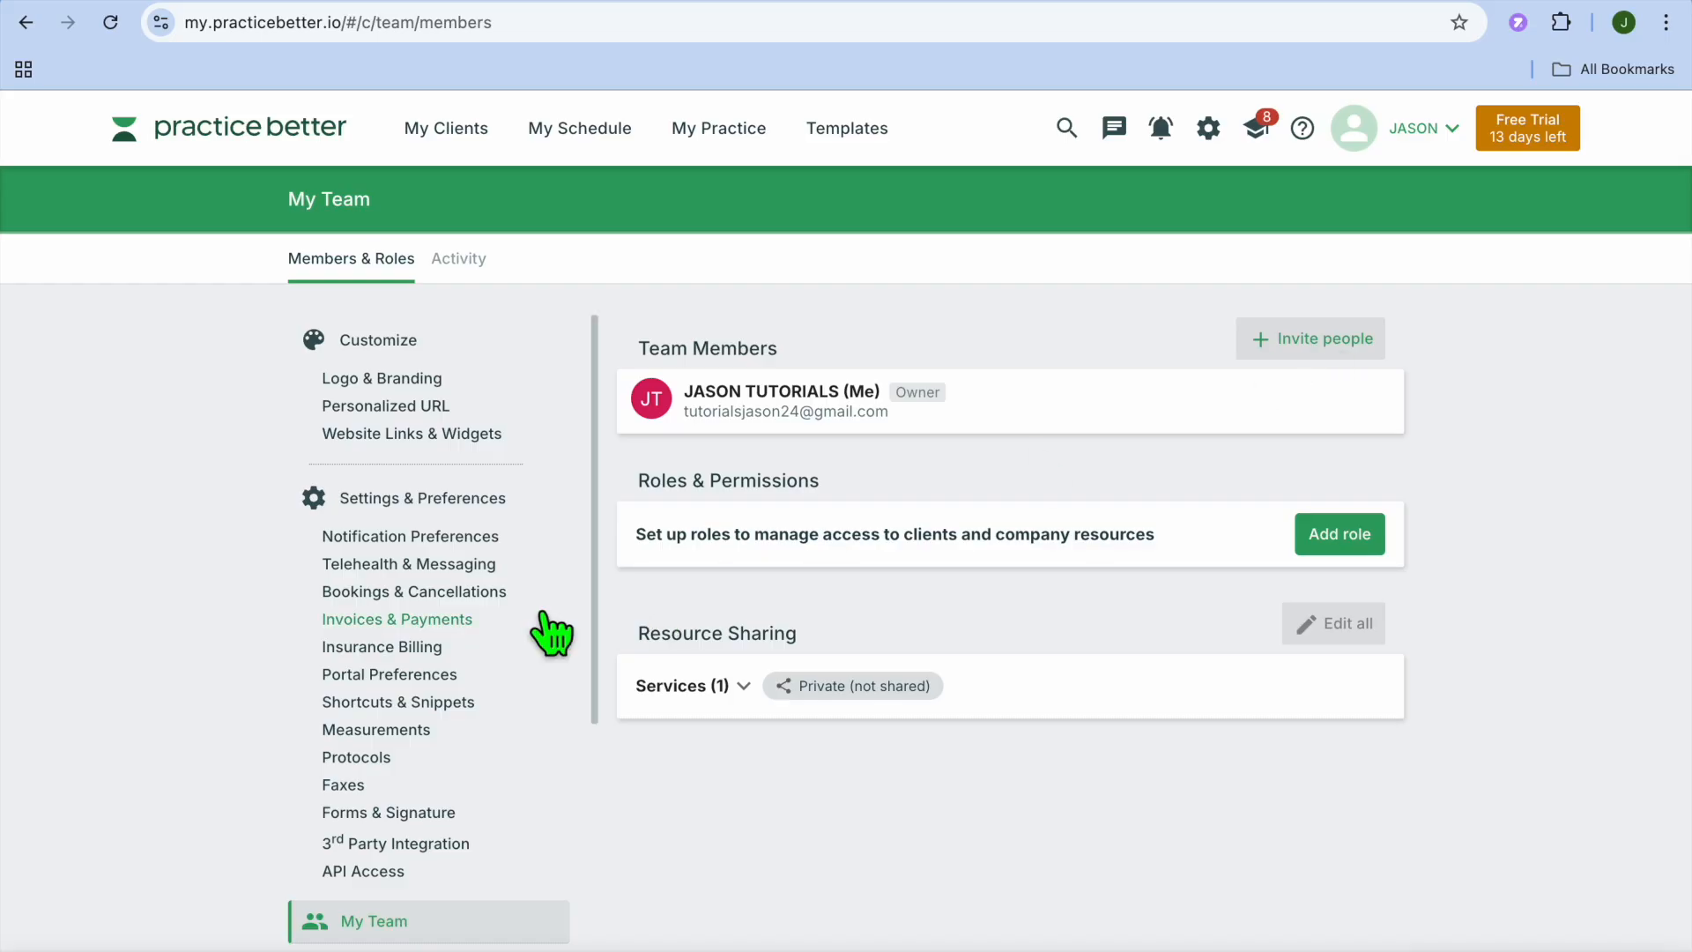
click(454, 622)
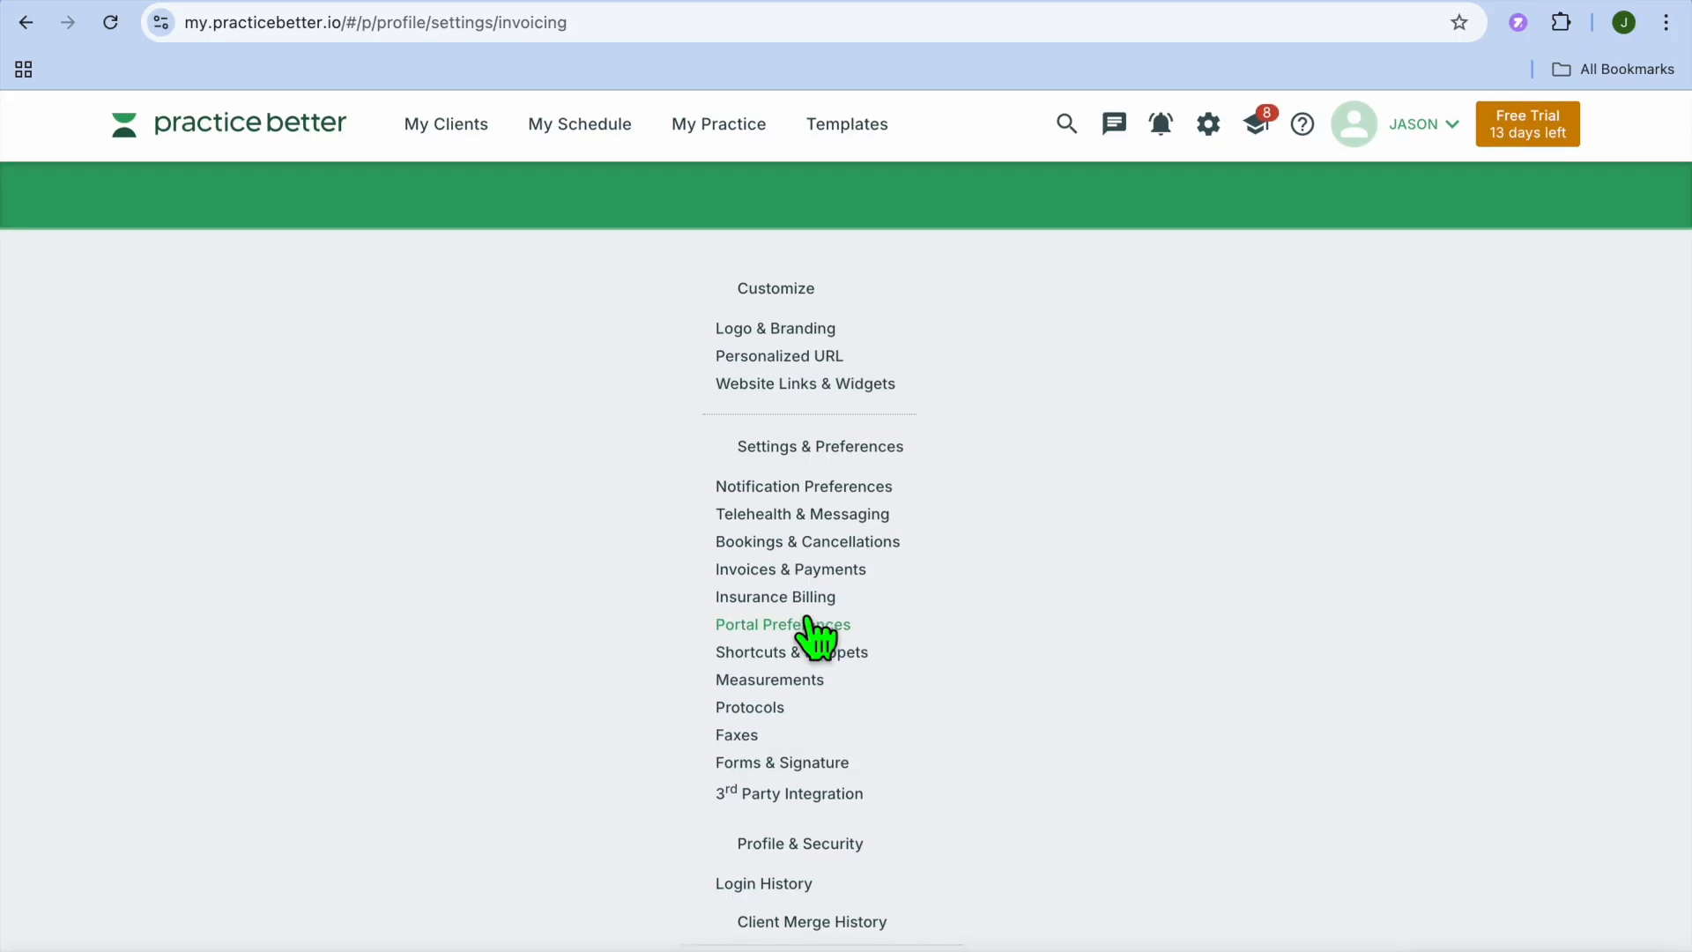
click(847, 578)
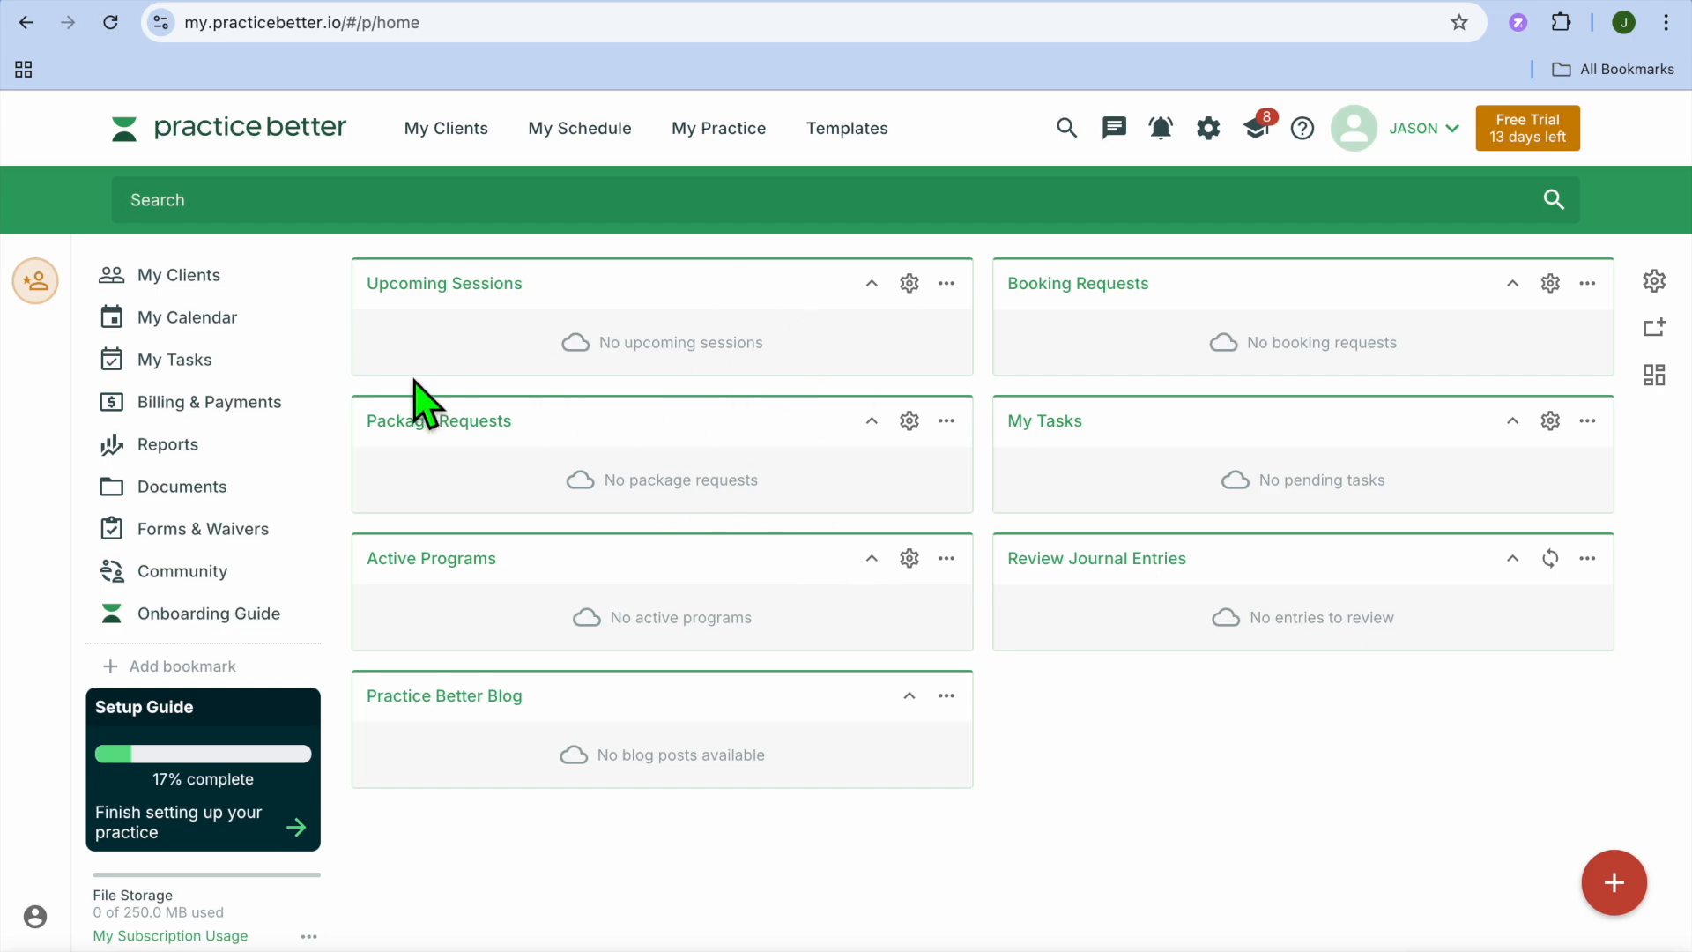
Go to Billing & Payments and view the client selection for a new invoice without creating one.
click(270, 404)
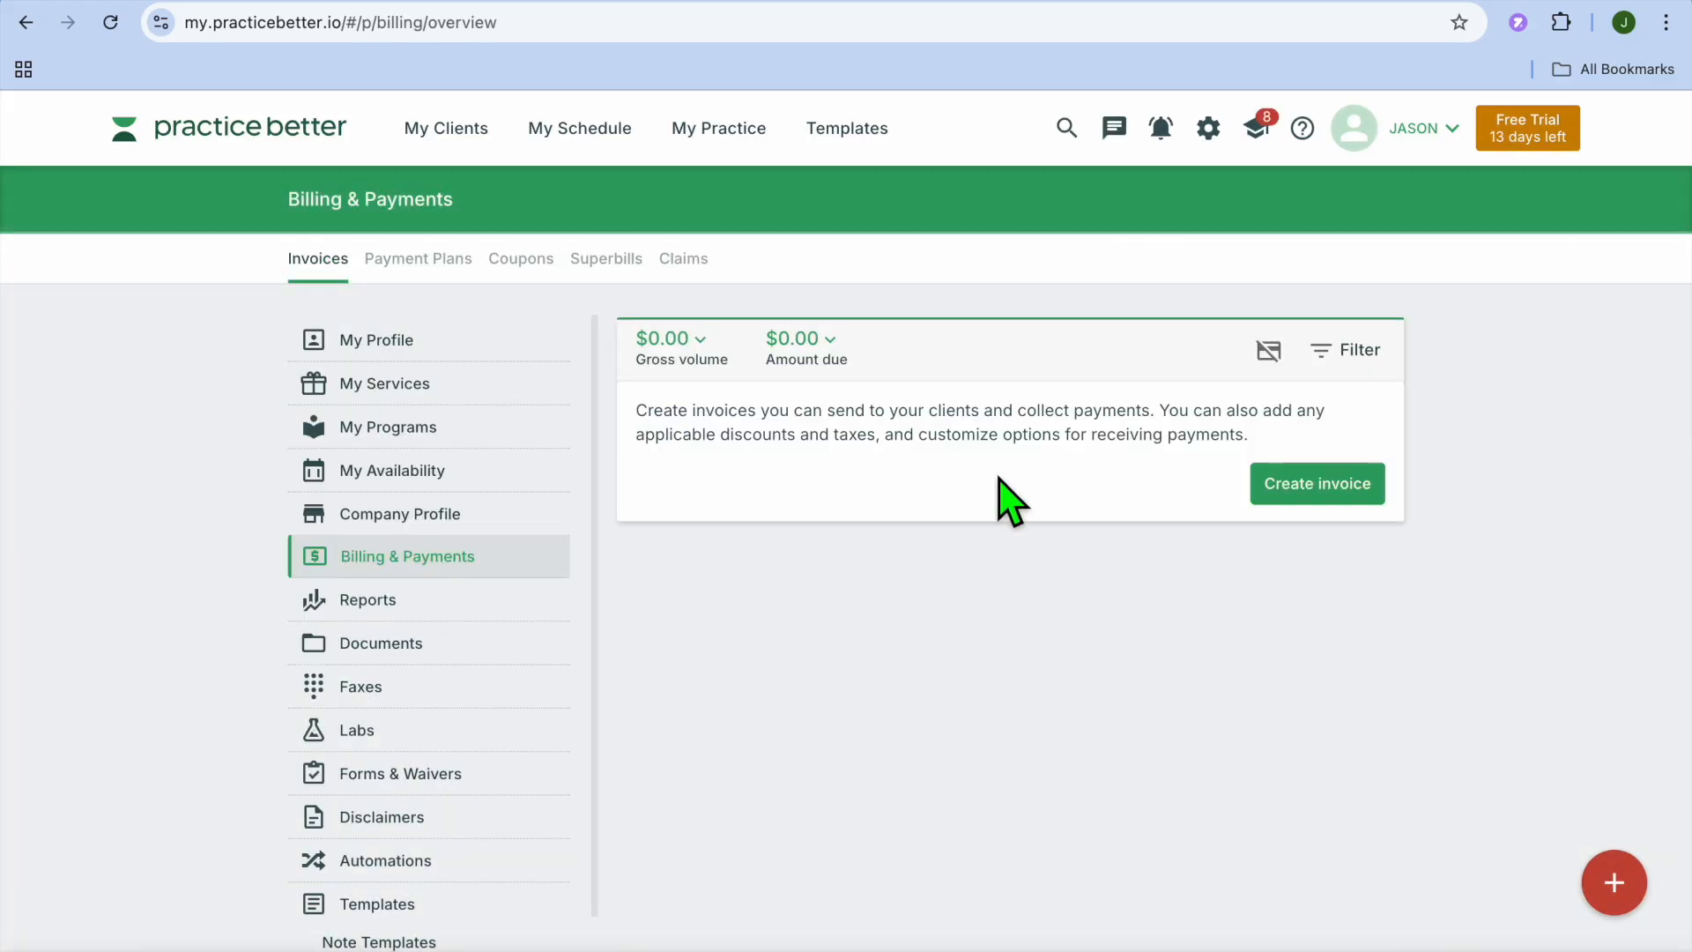
scroll(1011, 501, down, 1)
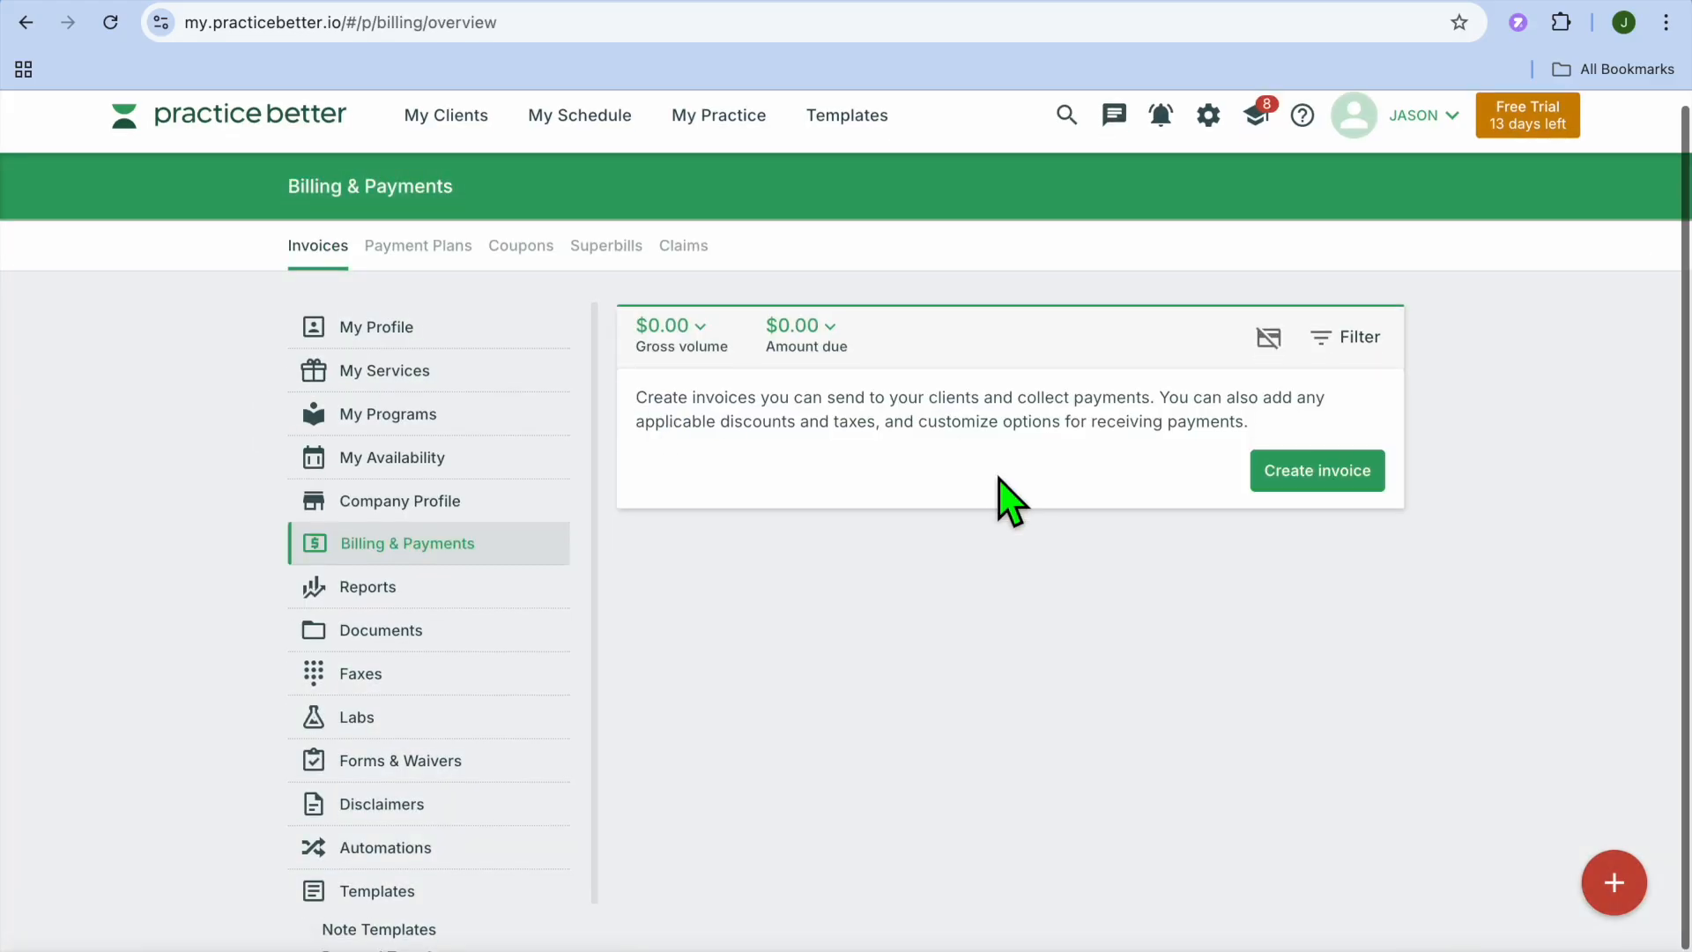
click(1322, 476)
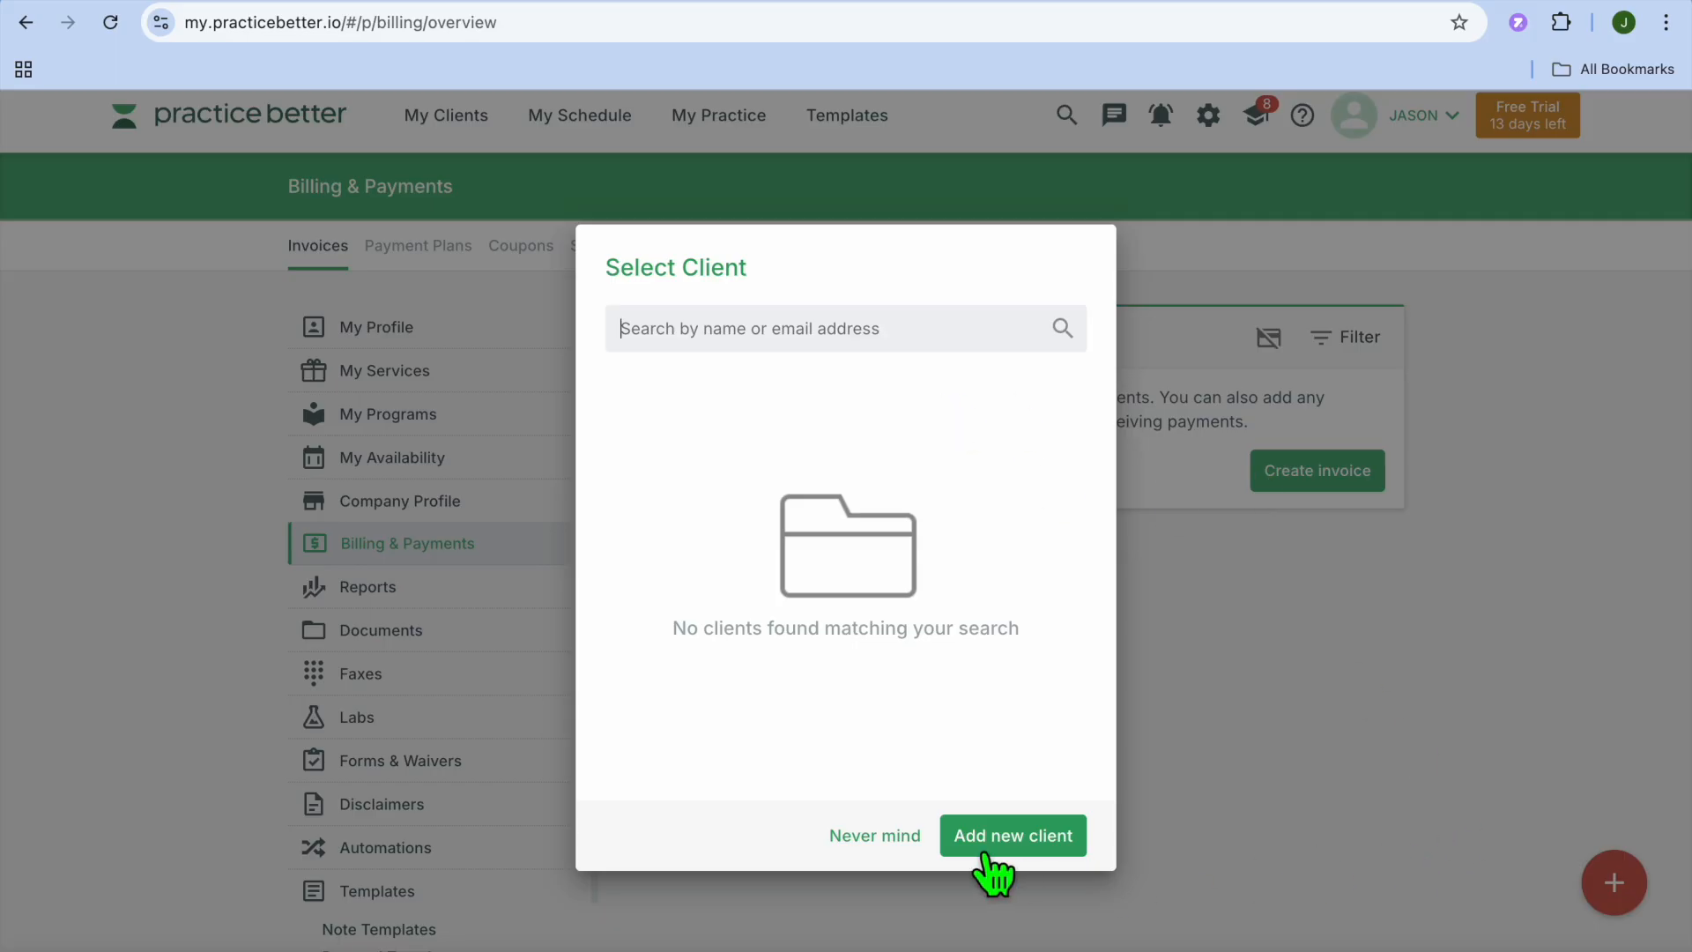
click(897, 833)
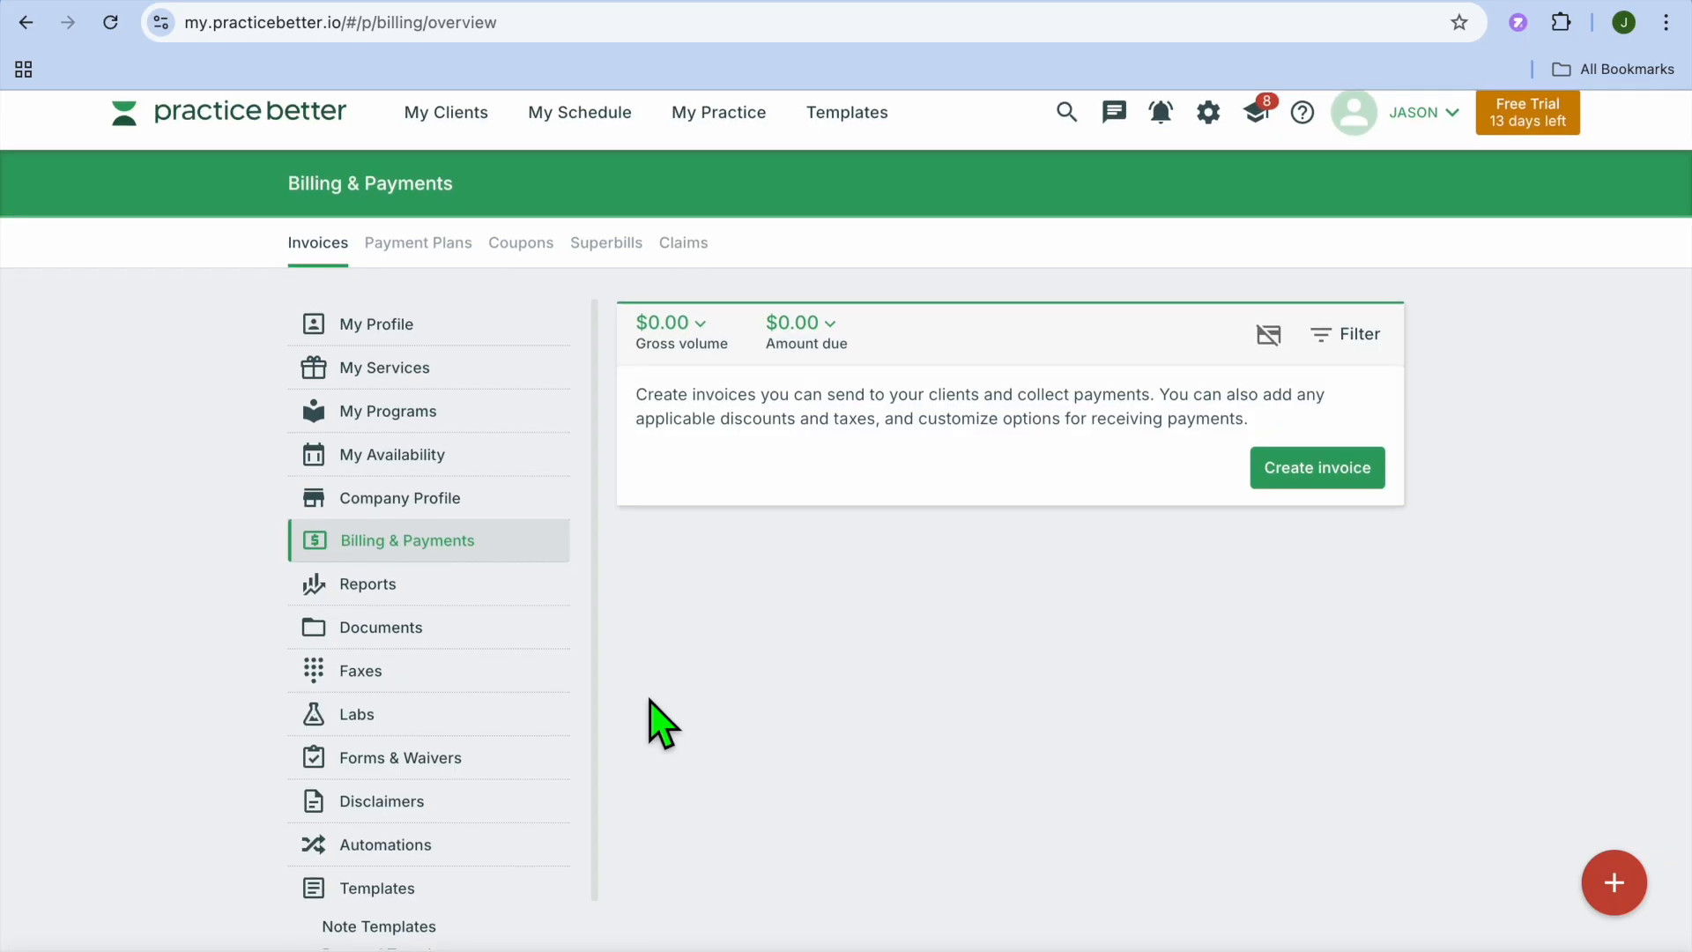
Go to Documents and view the Google Drive connection and new folder options, without linking or creating anything.
click(409, 640)
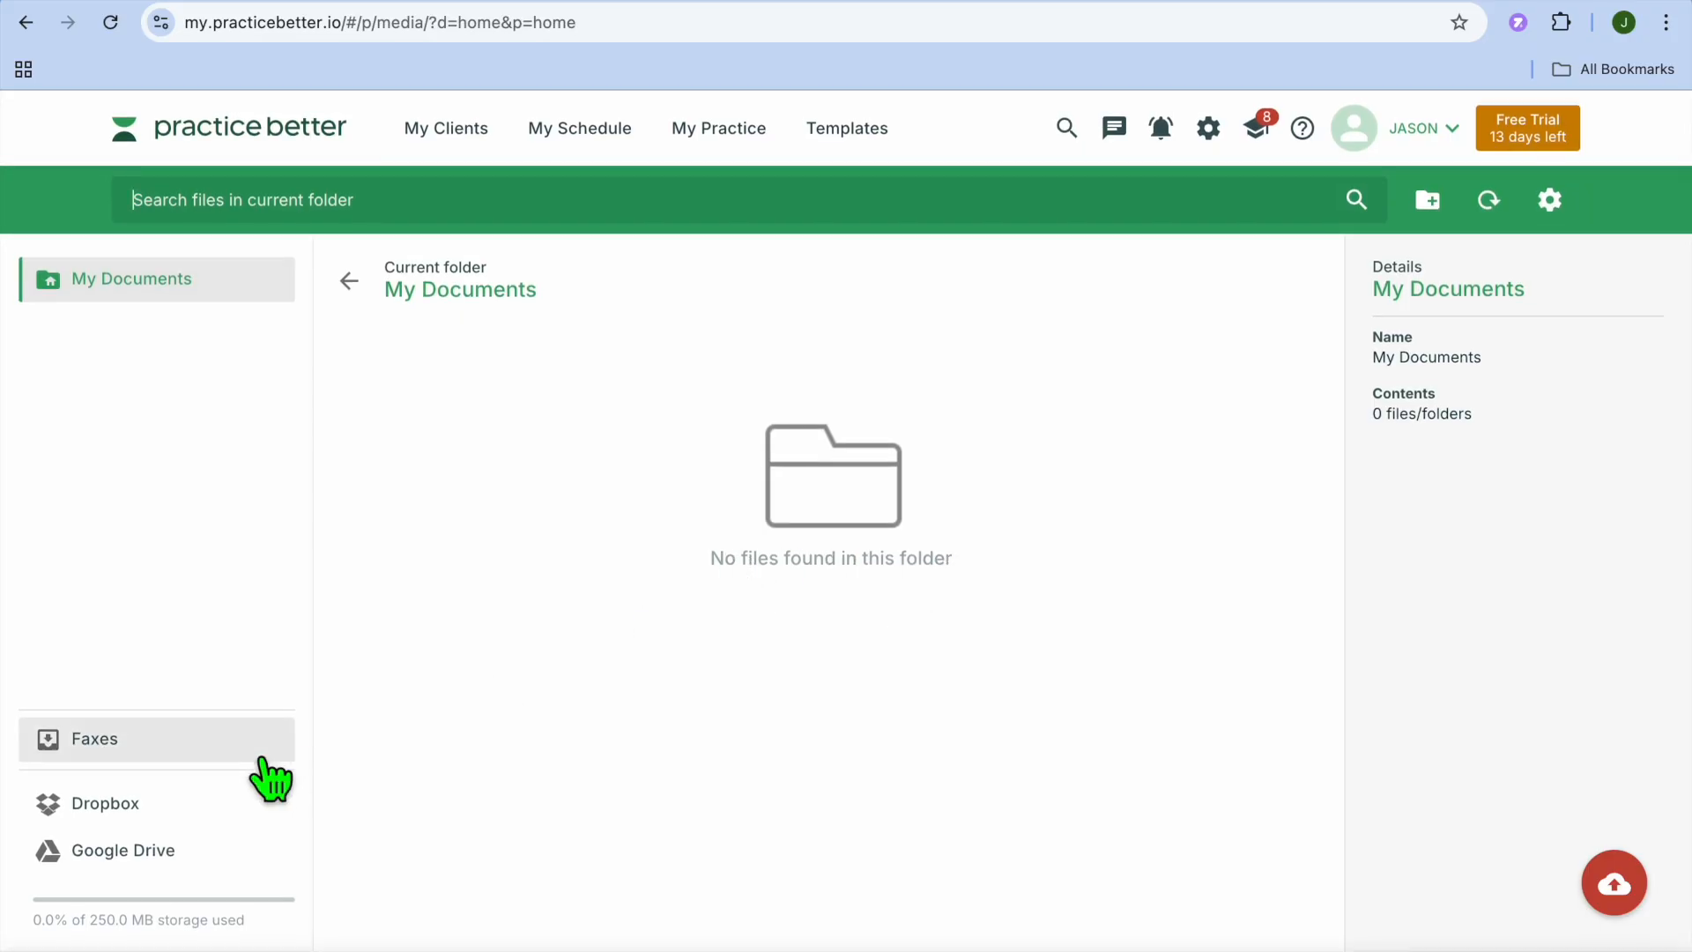
click(197, 851)
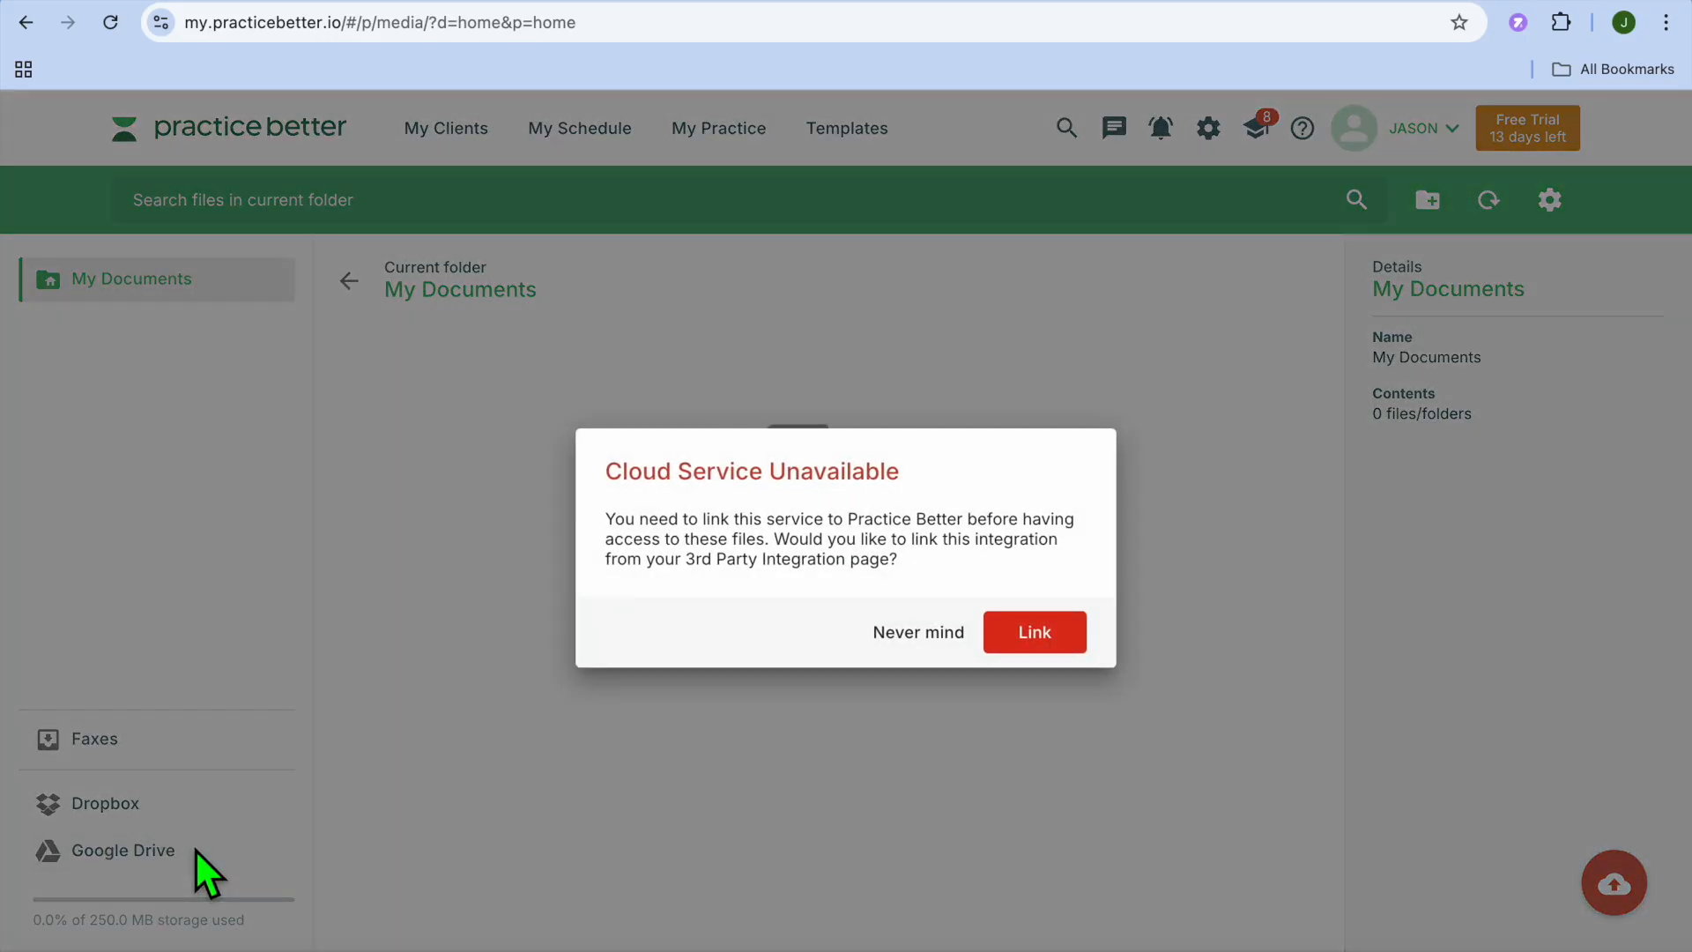
click(921, 632)
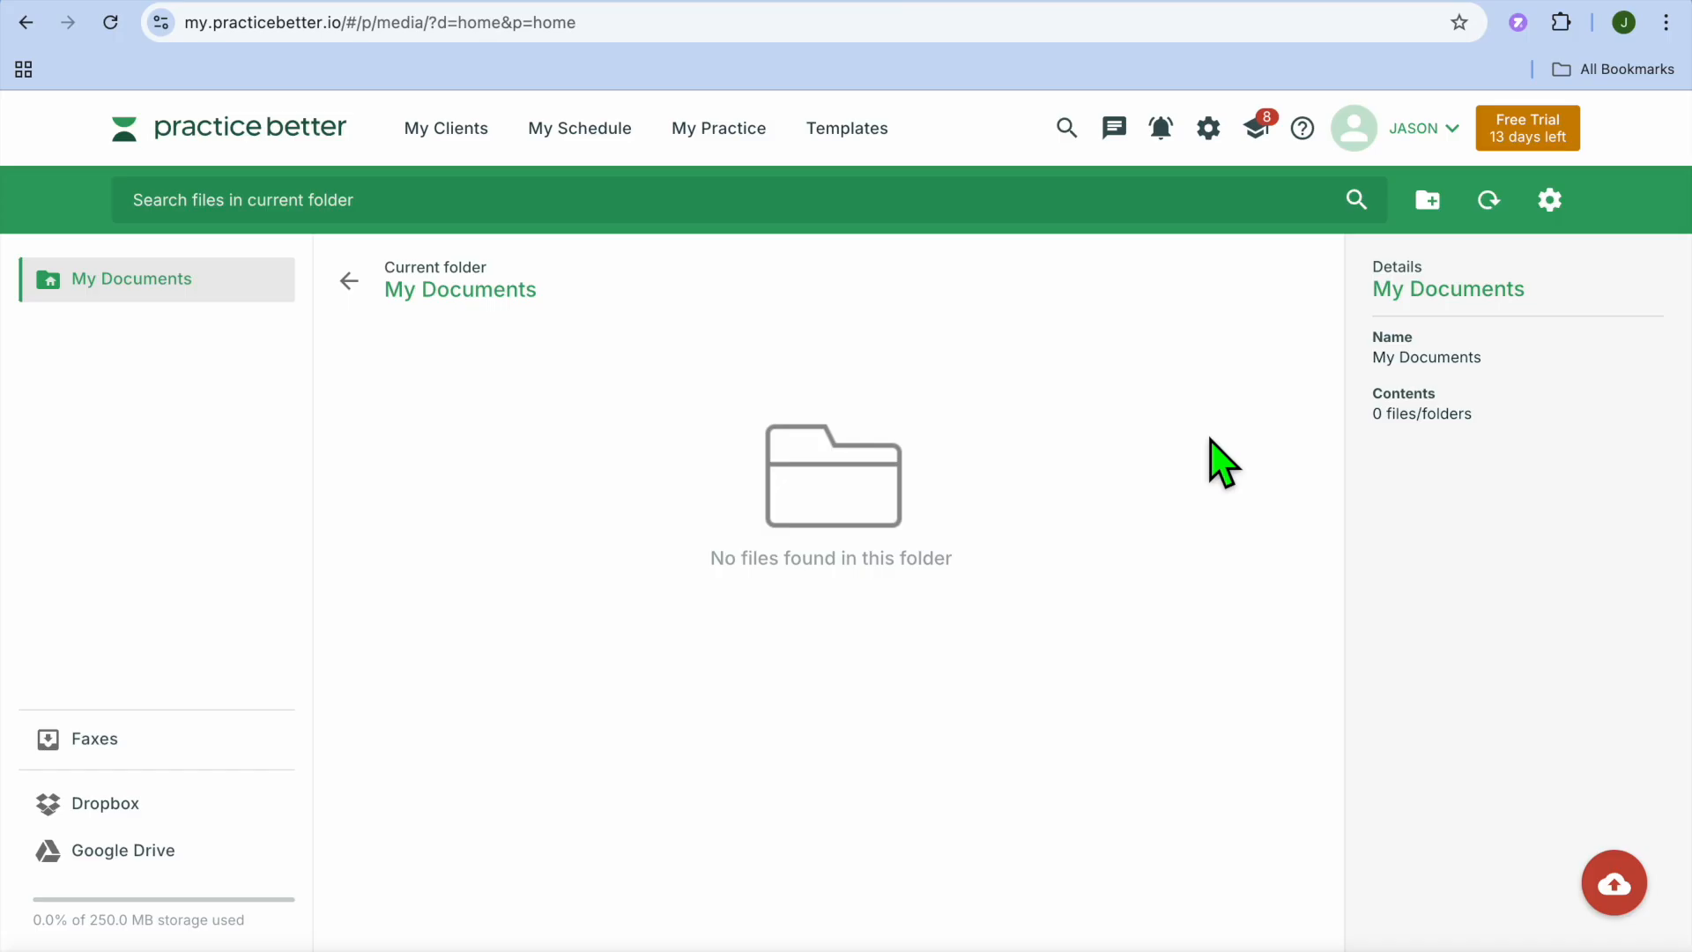
click(1428, 202)
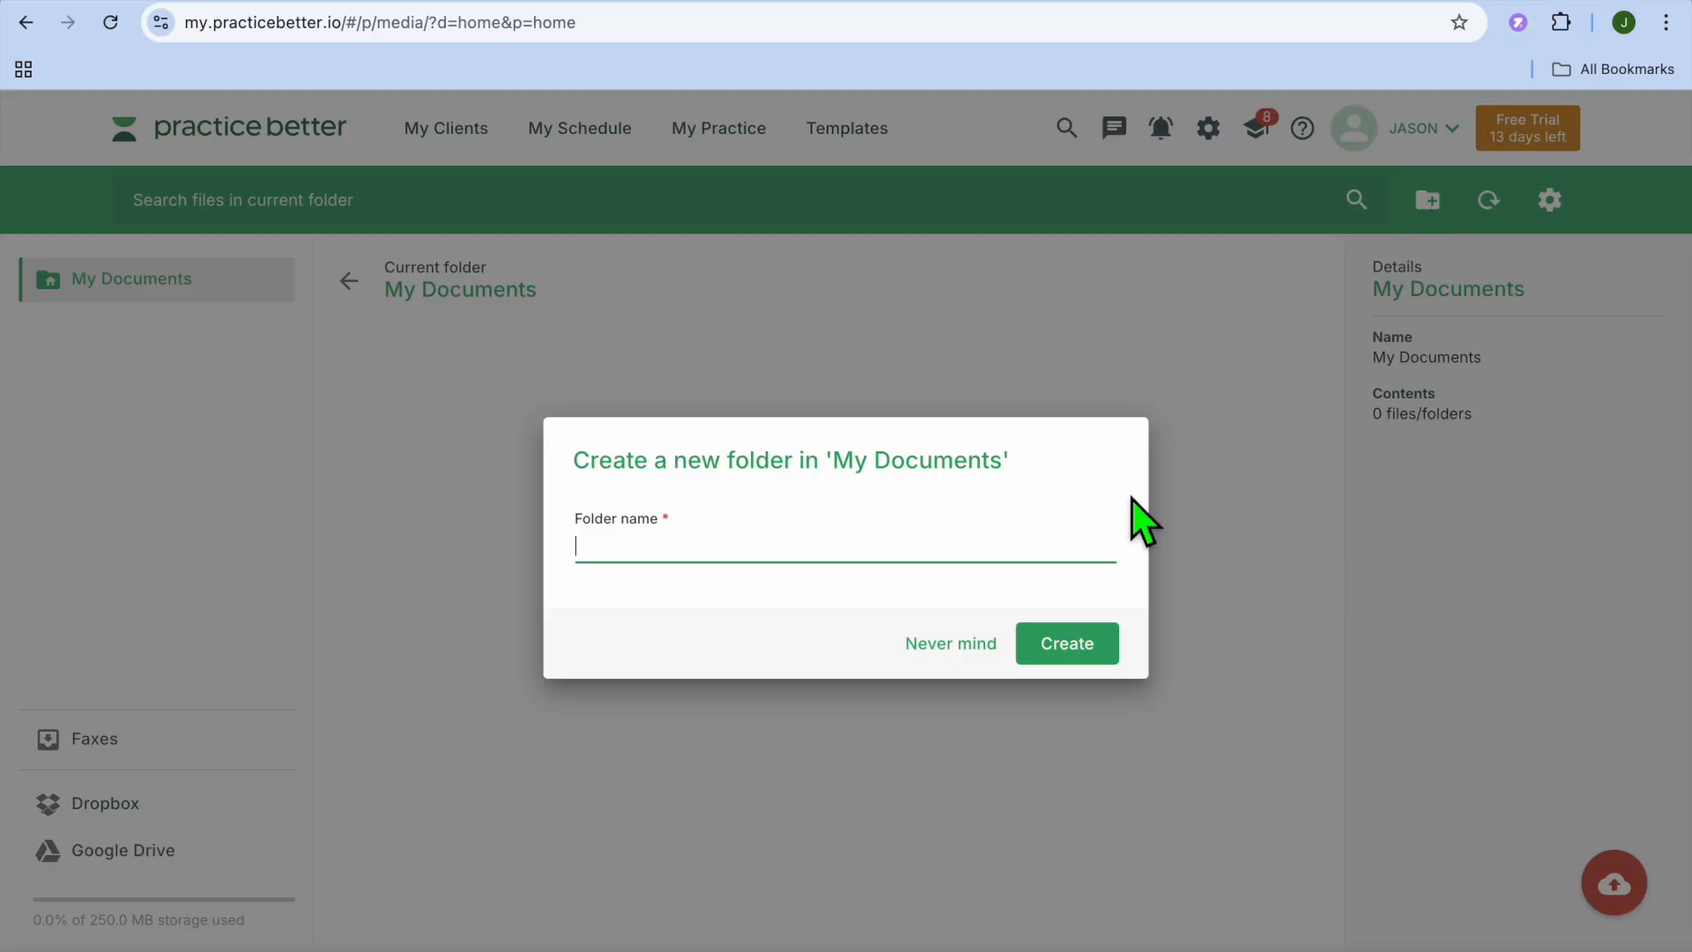
click(944, 645)
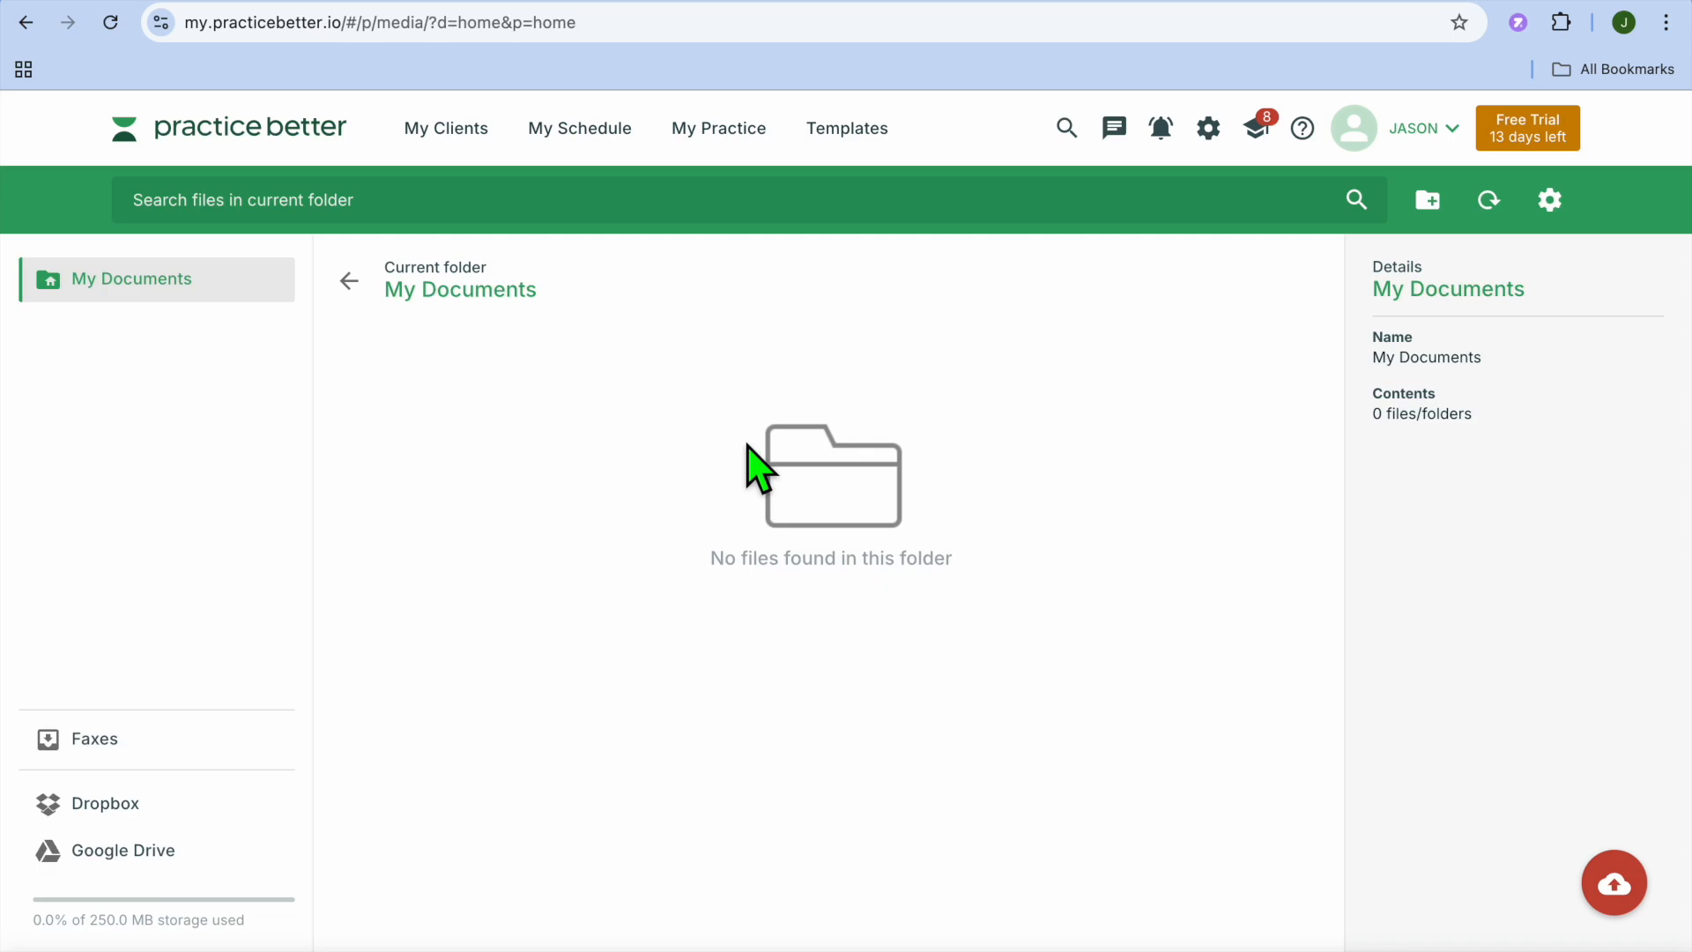
View the Tasks & Reminders page from the home dashboard and return to the dashboard.
click(269, 133)
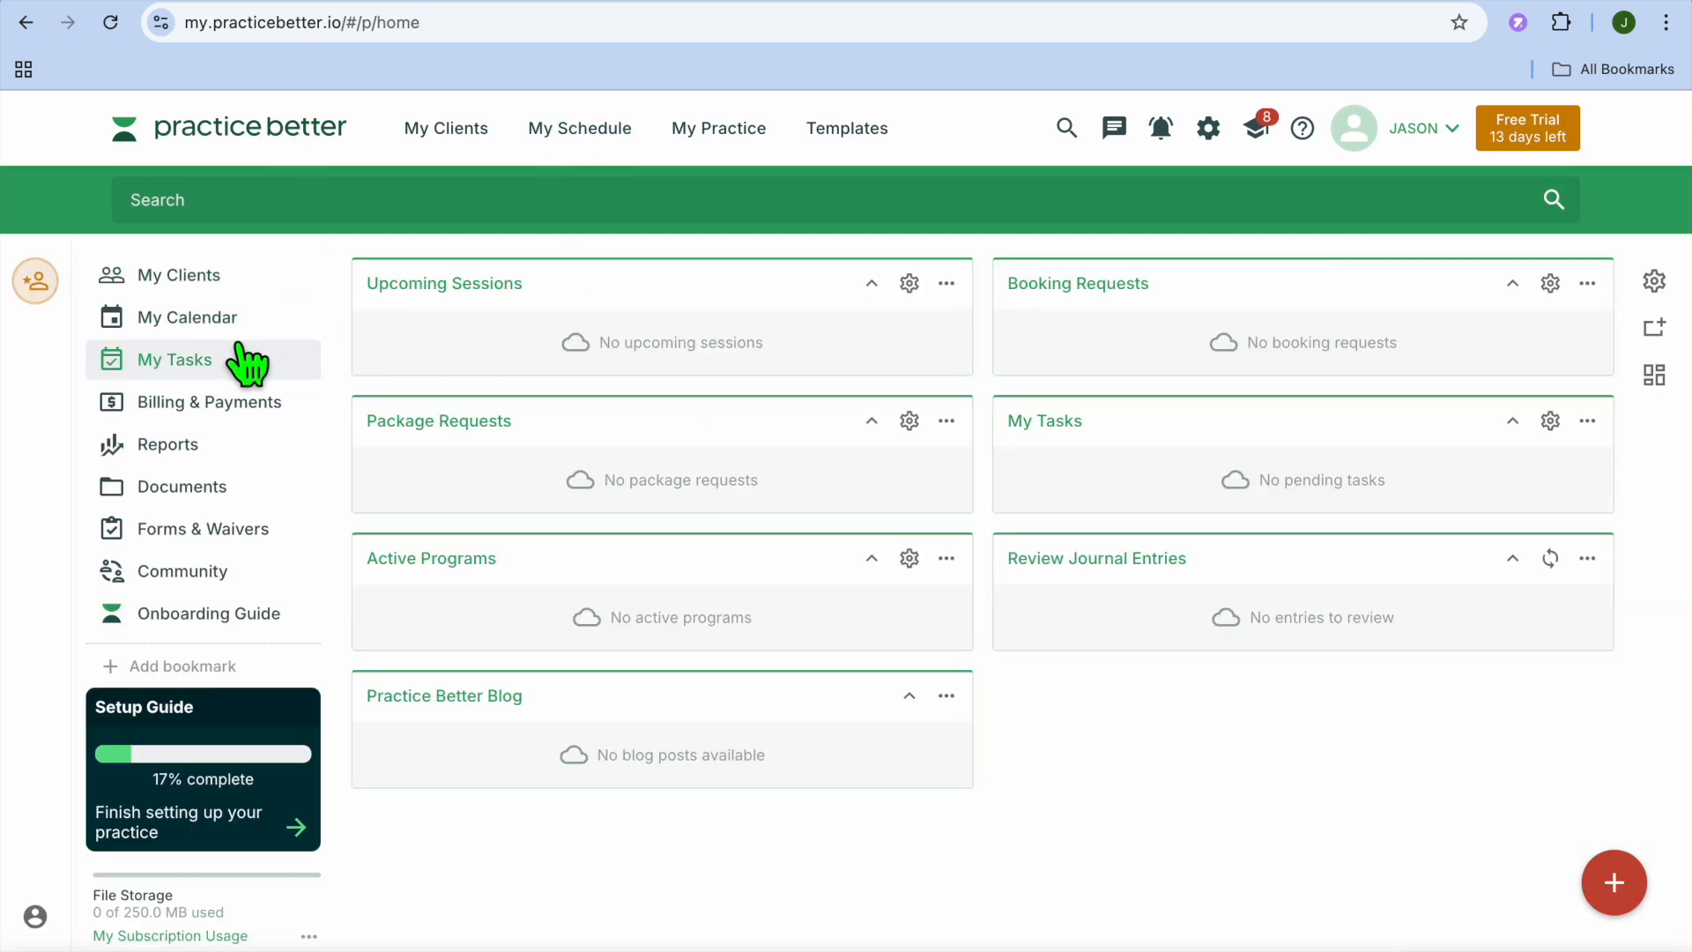
click(187, 361)
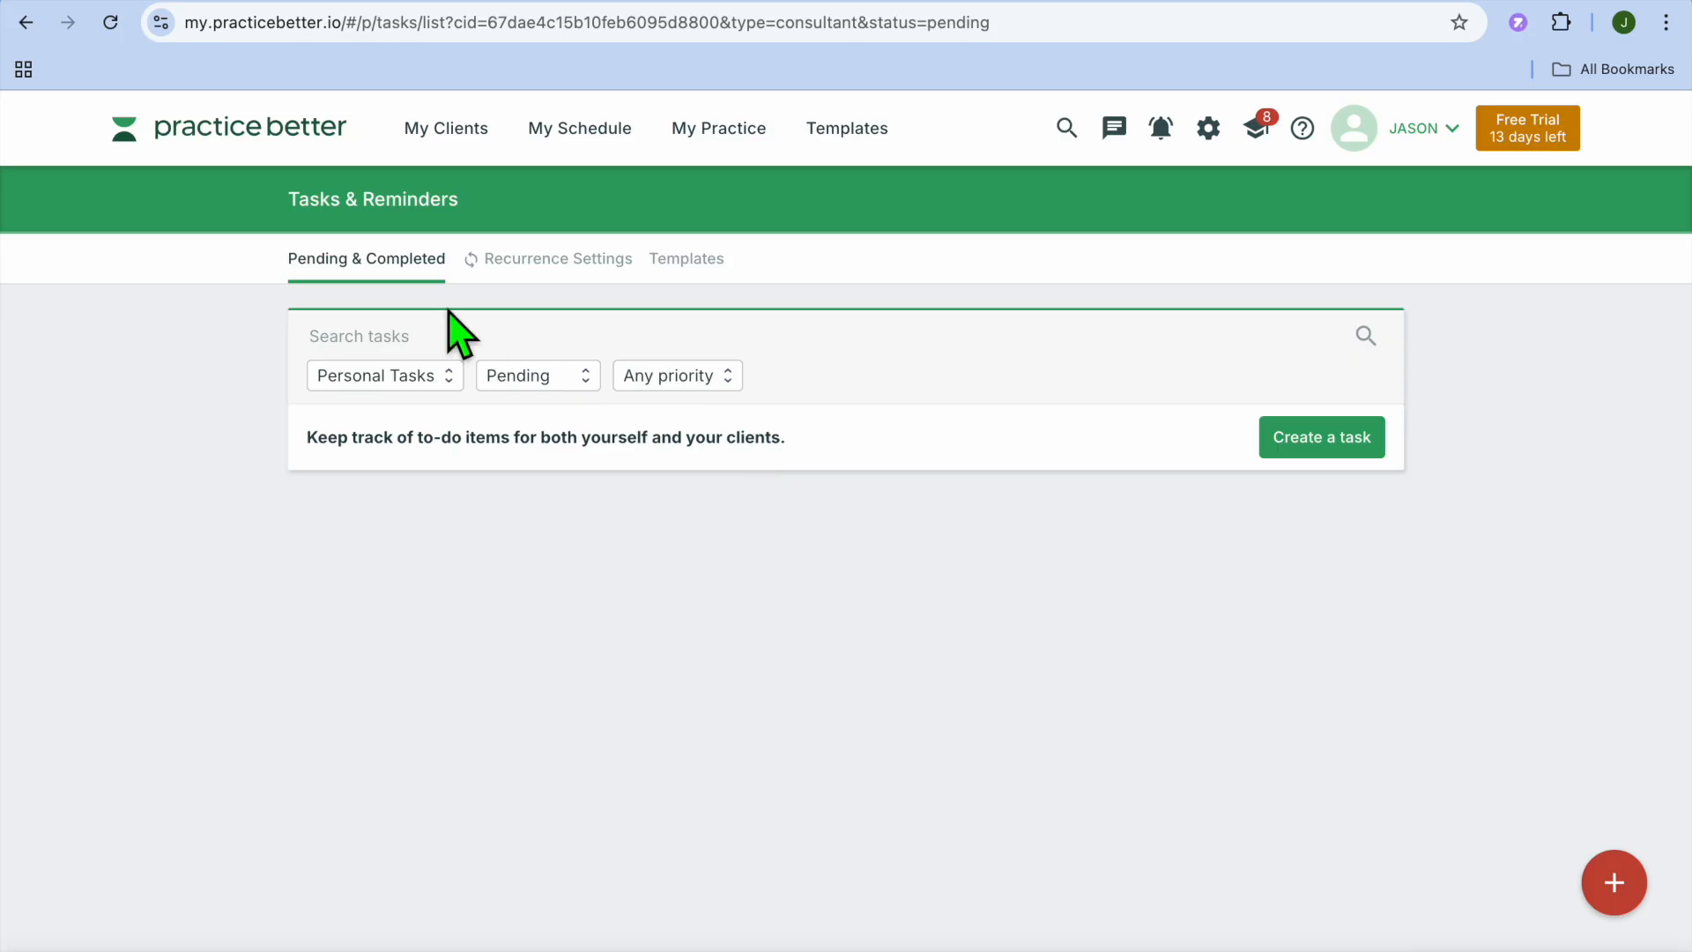
click(271, 141)
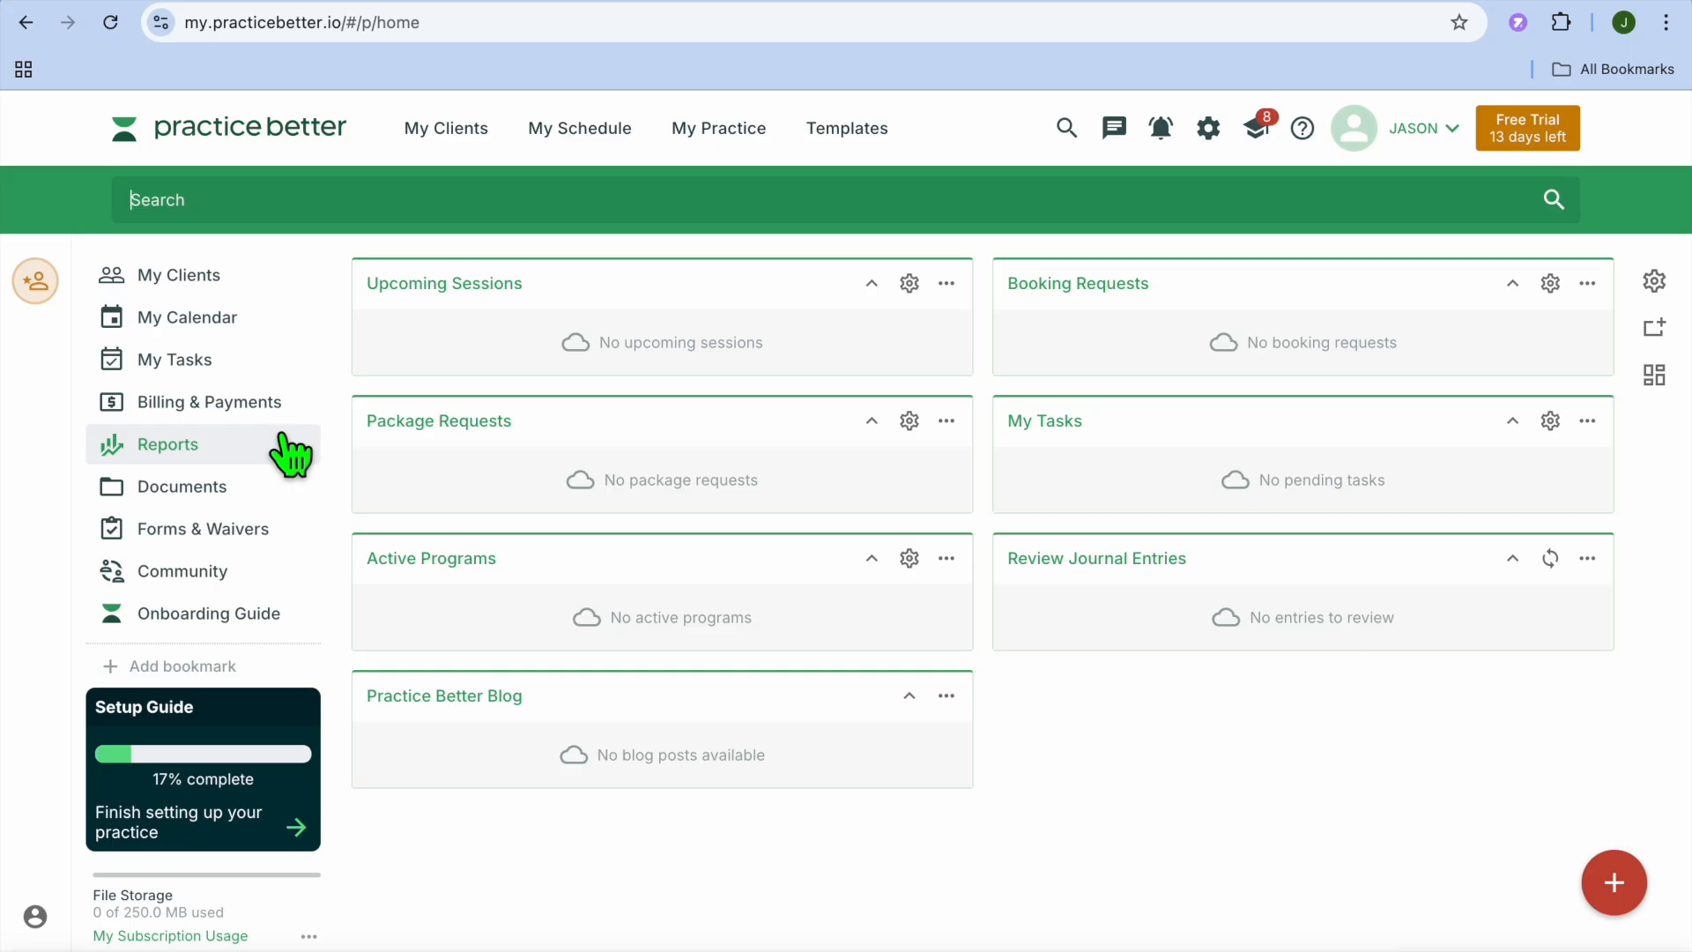
Go from Billing & Payments to Reports & Analytics and review the available reports and additional resources.
click(233, 406)
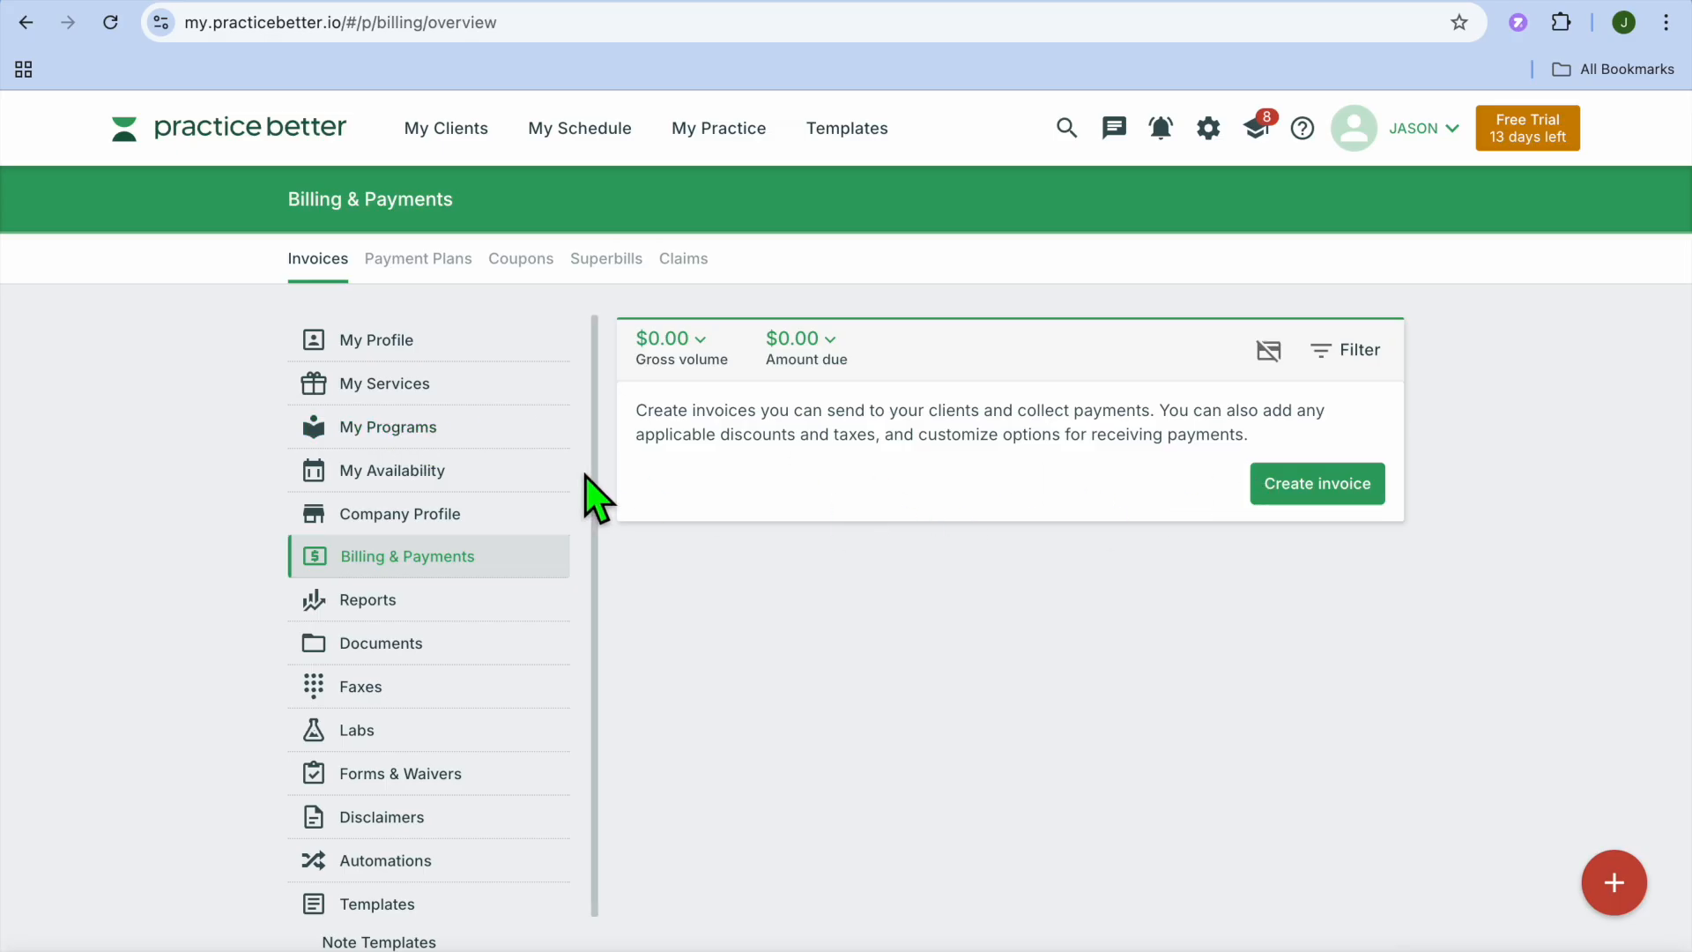
click(410, 617)
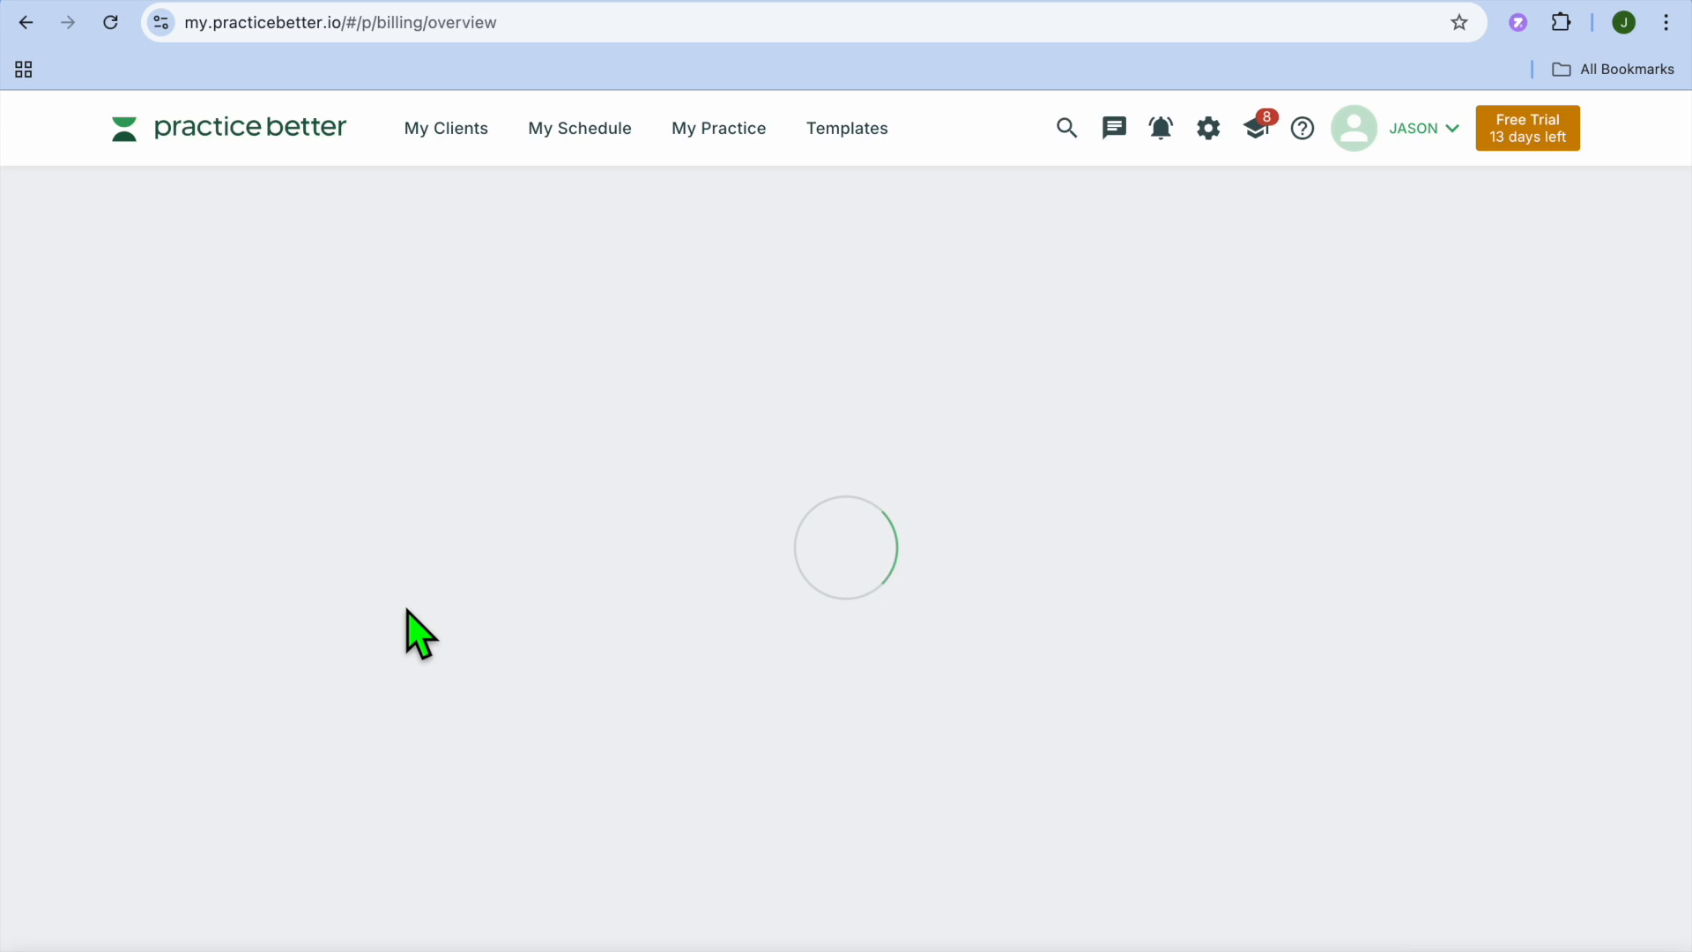
scroll(583, 653, down, 6)
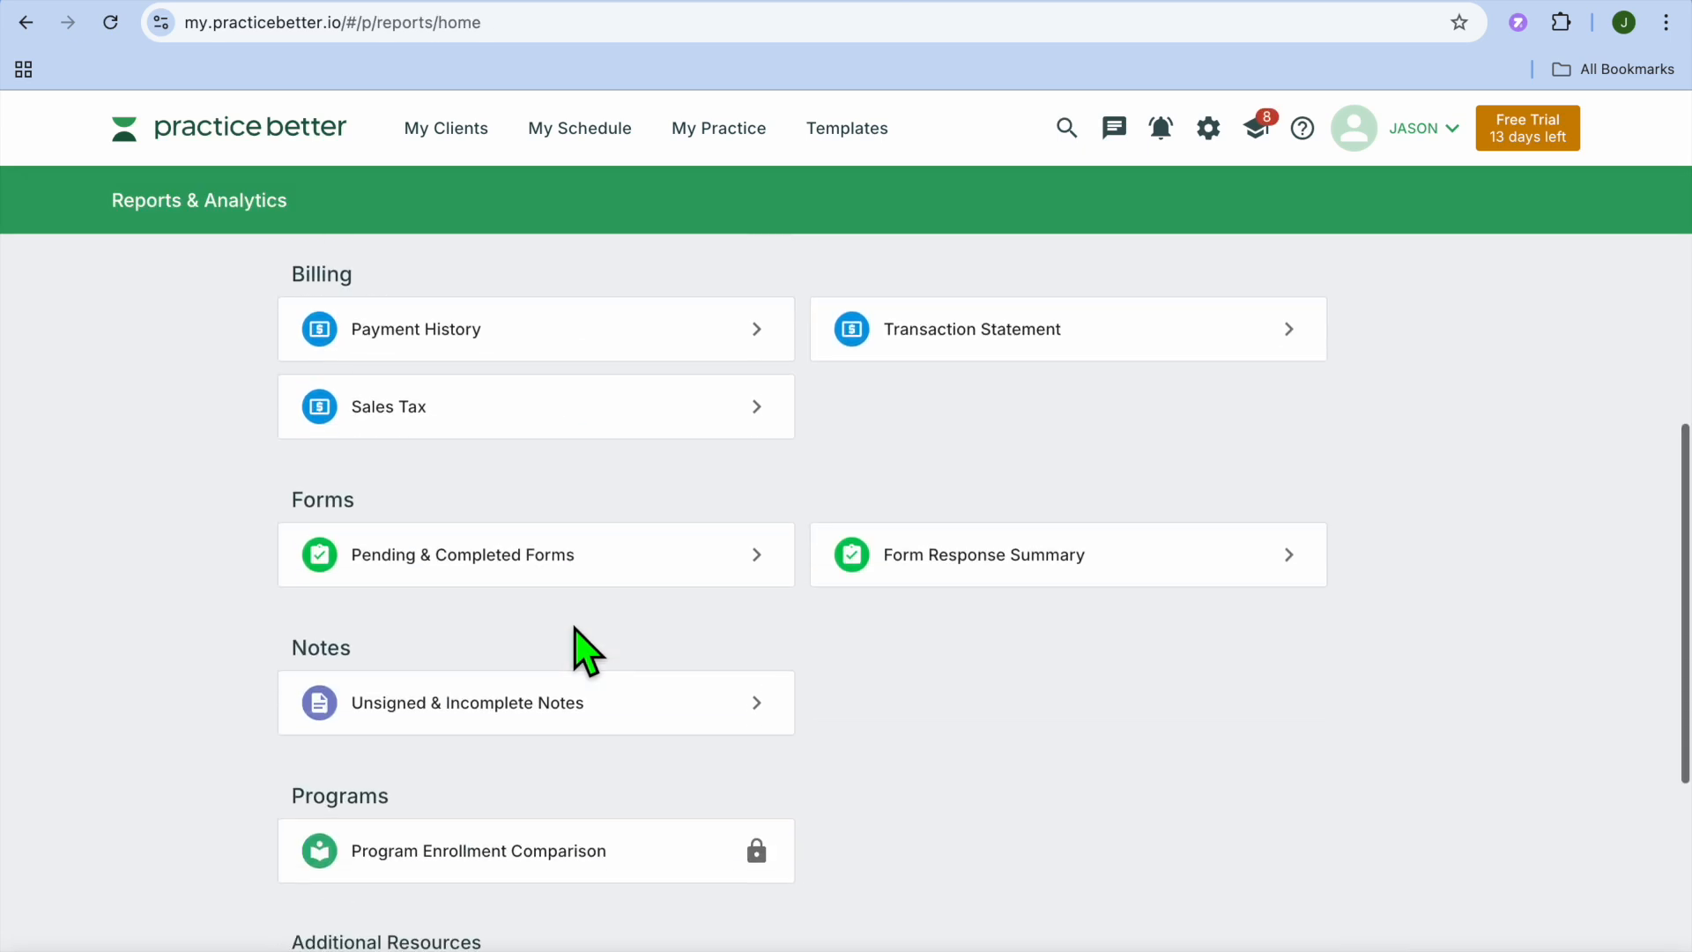
scroll(583, 652, down, 2)
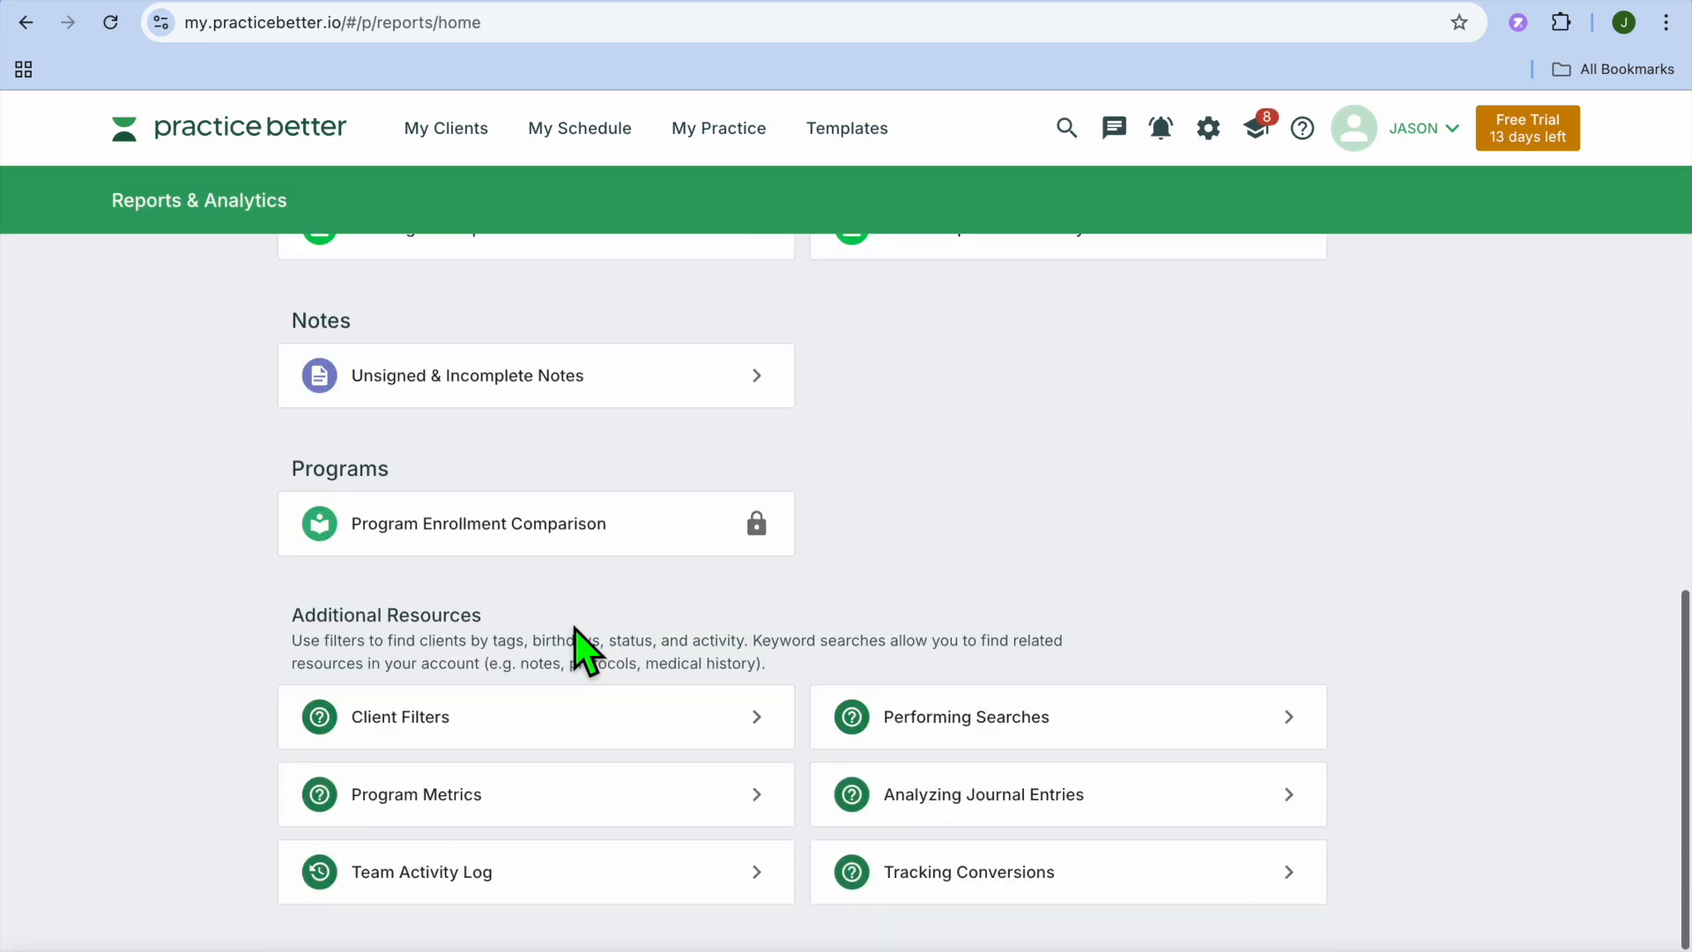
scroll(579, 650, up, 5)
Return to the dashboard and view the Forms & Waivers page and the Disclaimers page.
click(289, 141)
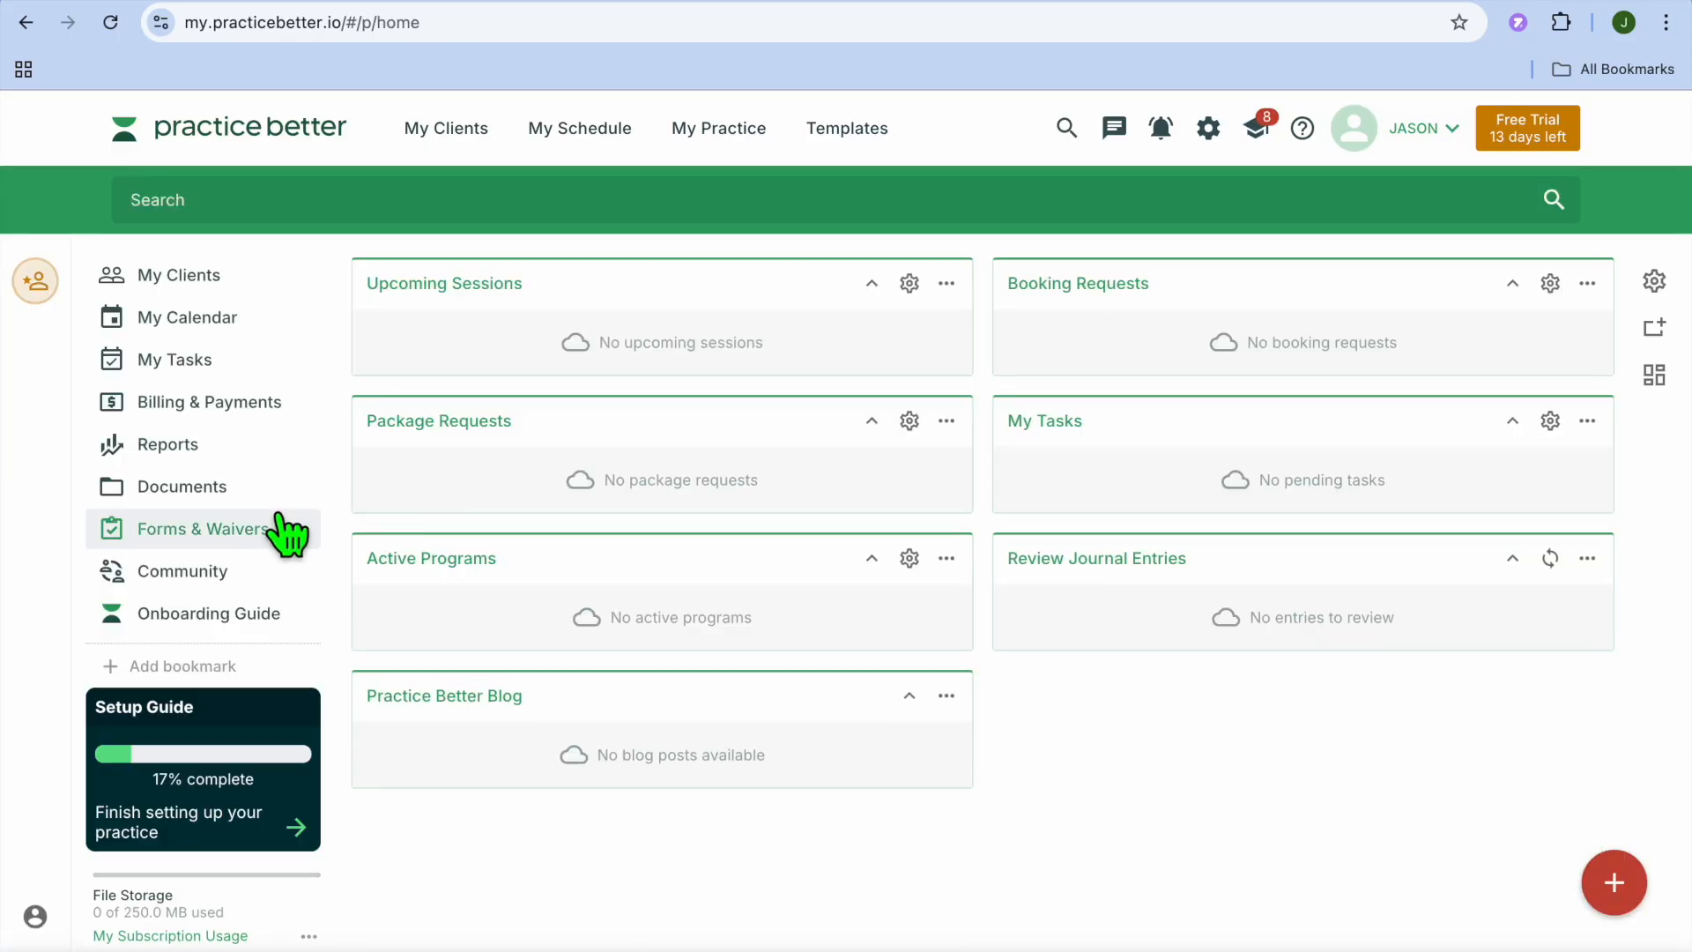
click(238, 536)
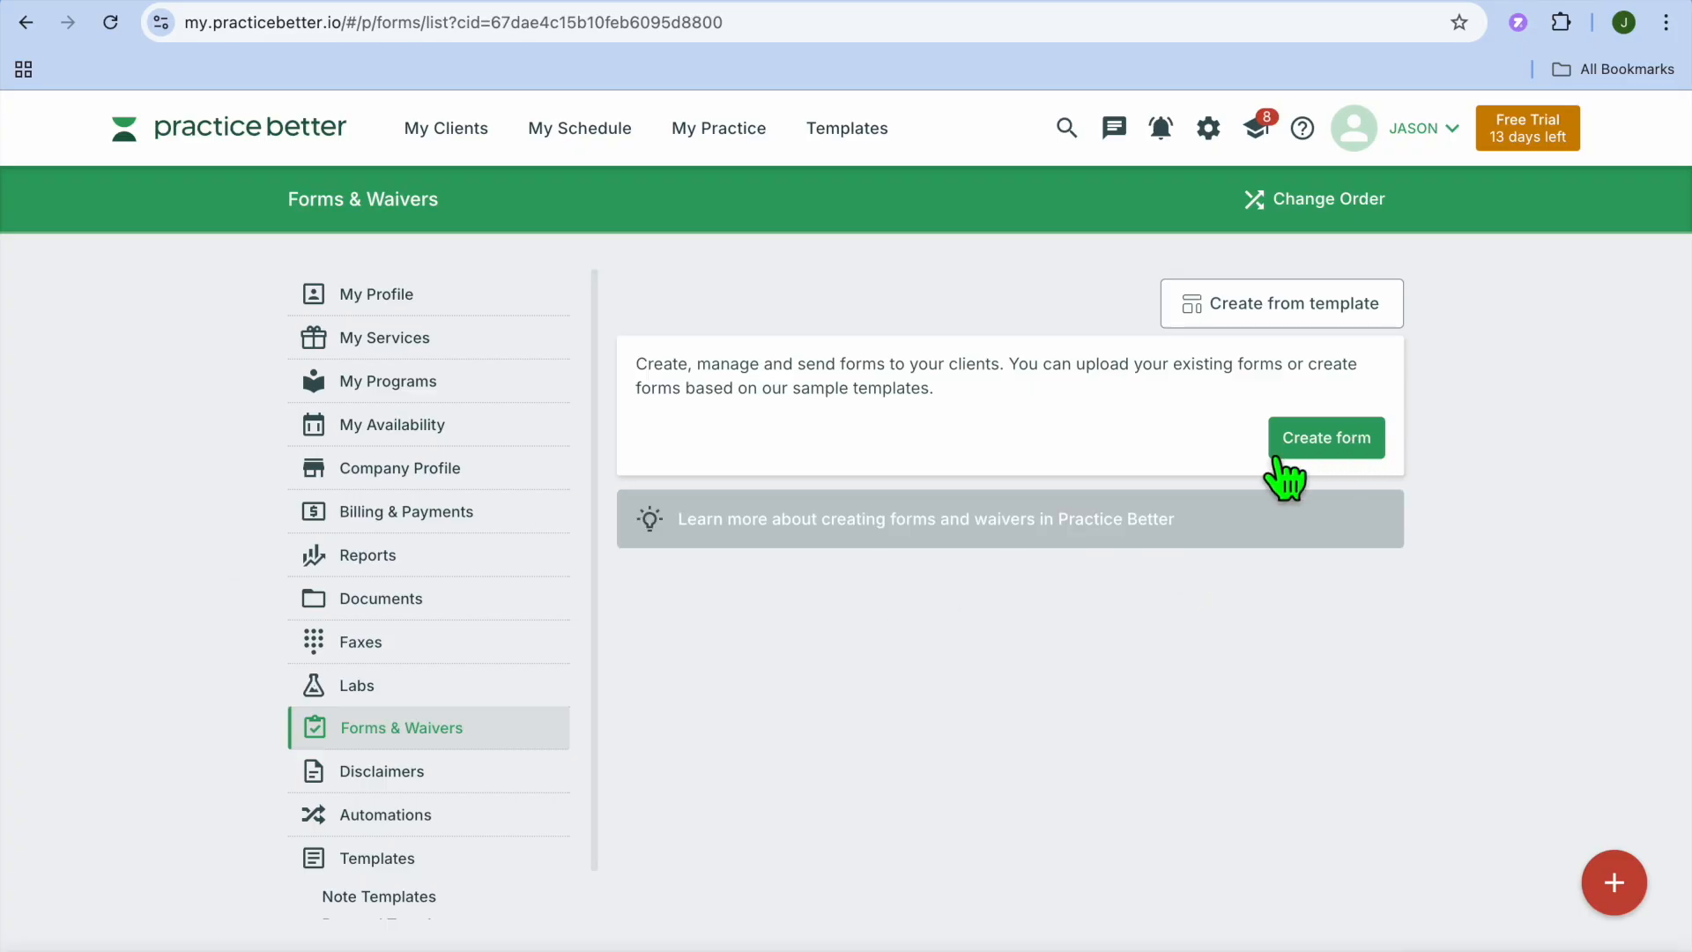
scroll(551, 754, down, 1)
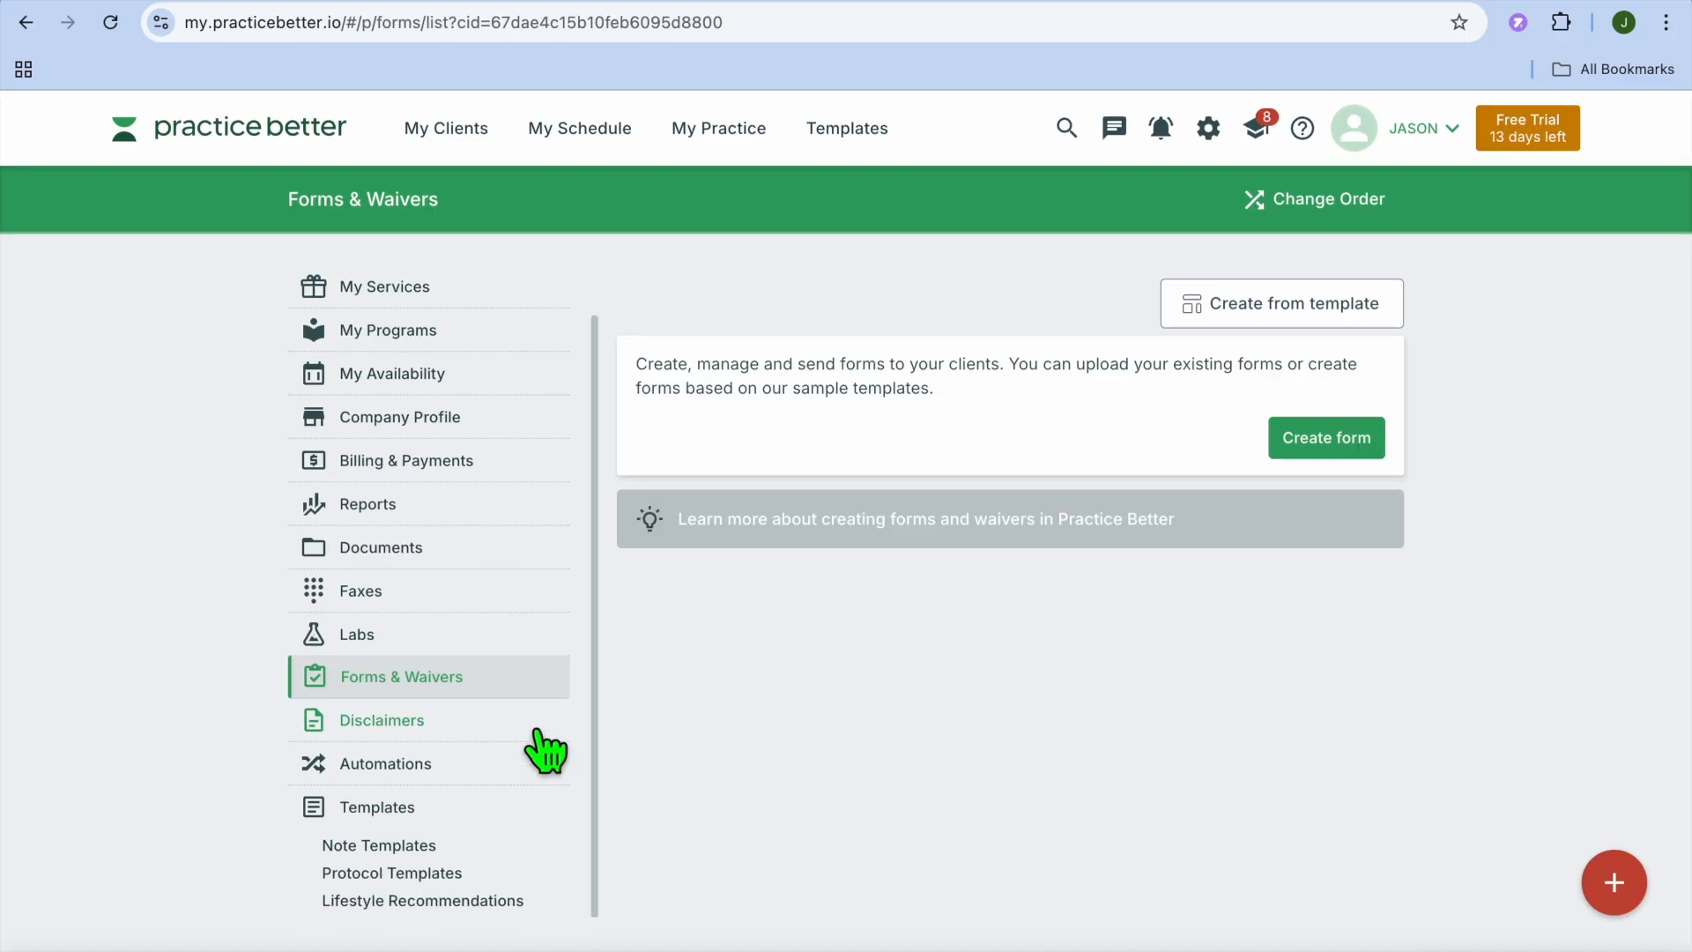
click(399, 734)
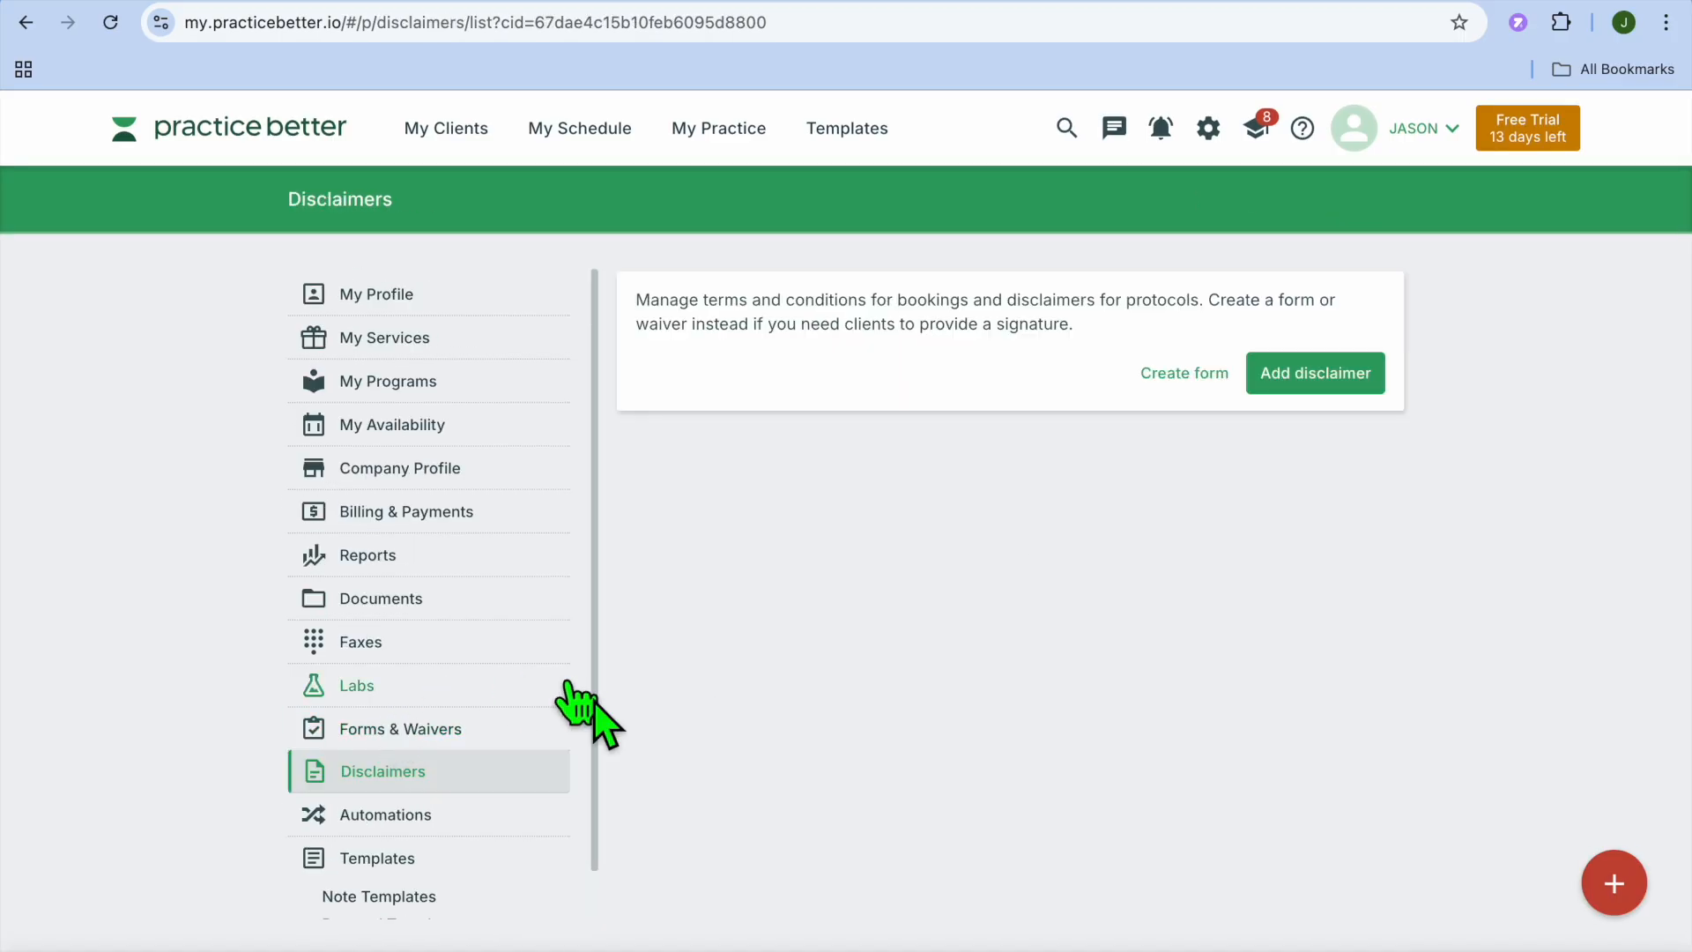